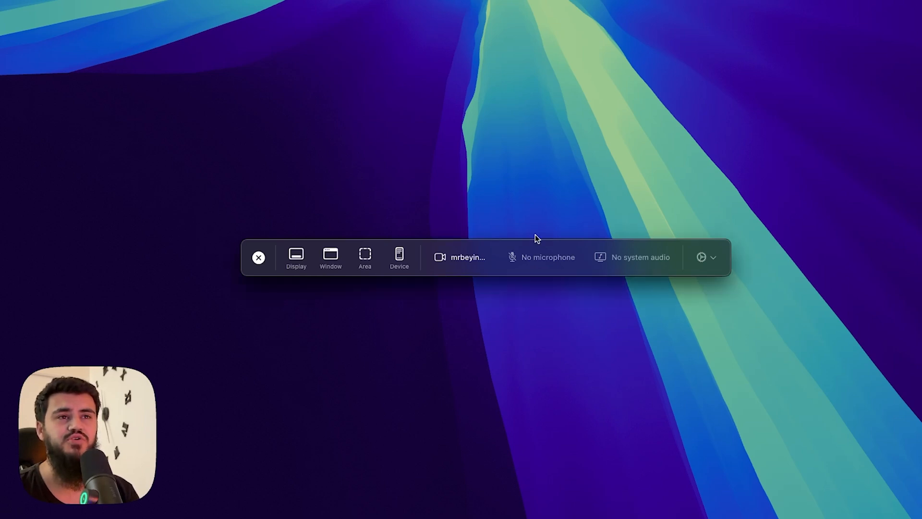
{"action": "left_click_drag", "start_coordinate": [530, 245], "coordinate": [511, 224]}
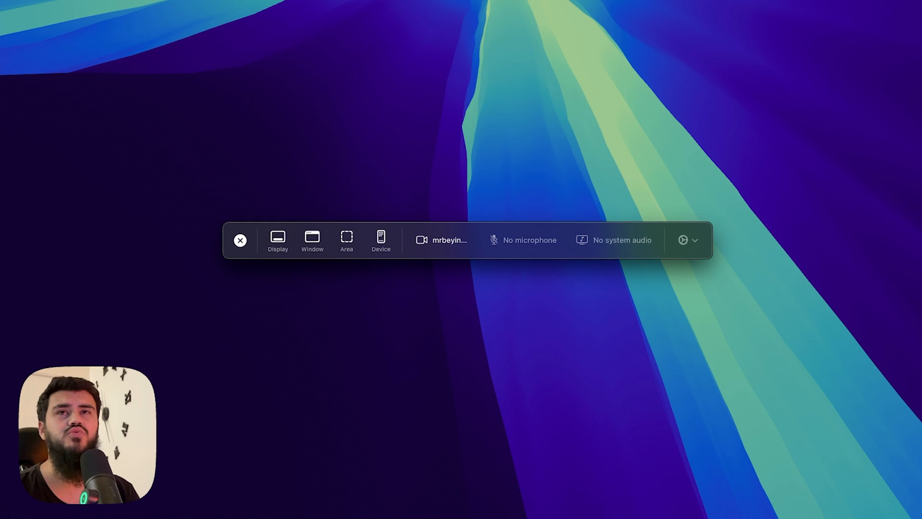
{"action": "left_click", "coordinate": [19, 1]}
{"action": "key", "text": "Escape"}
{"action": "left_click_drag", "start_coordinate": [476, 224], "coordinate": [442, 241]}
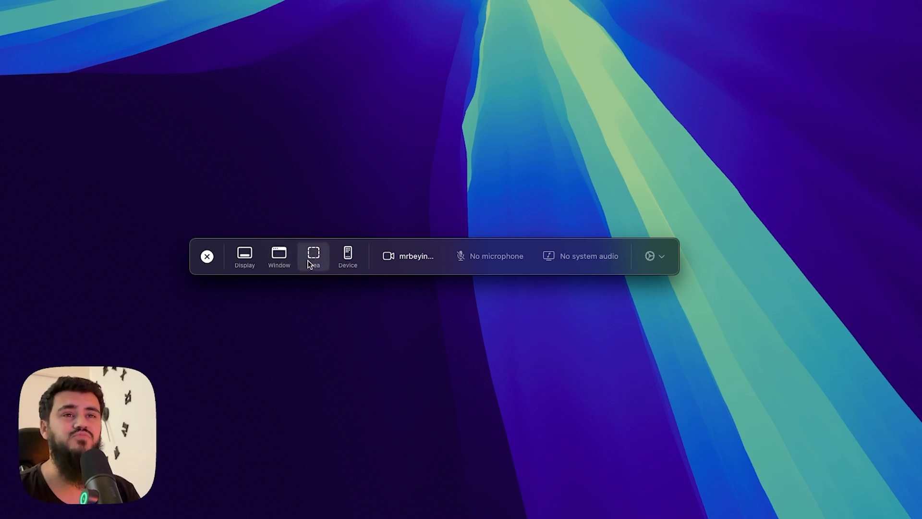
Step: Review the available device, camera, microphone and system audio options for a new recording
{"action": "left_click", "coordinate": [353, 252]}
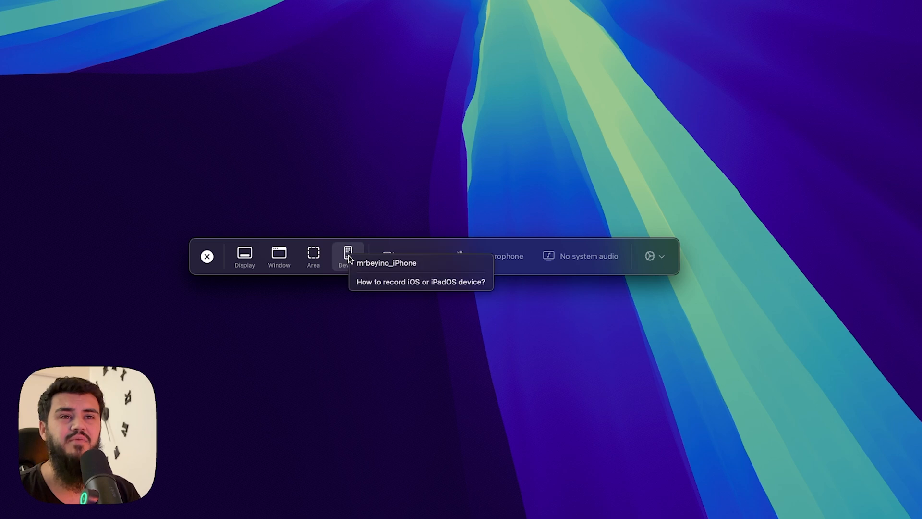
{"action": "left_click", "coordinate": [399, 267]}
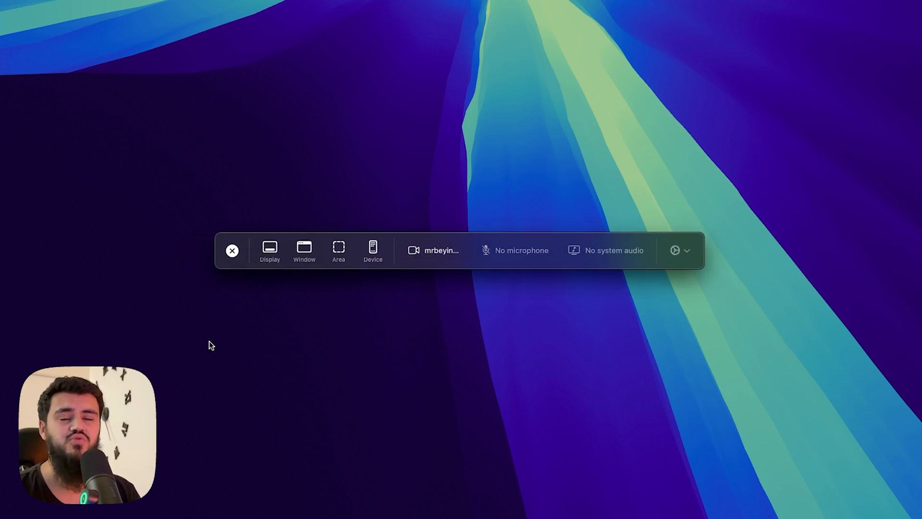
{"action": "left_click", "coordinate": [434, 252]}
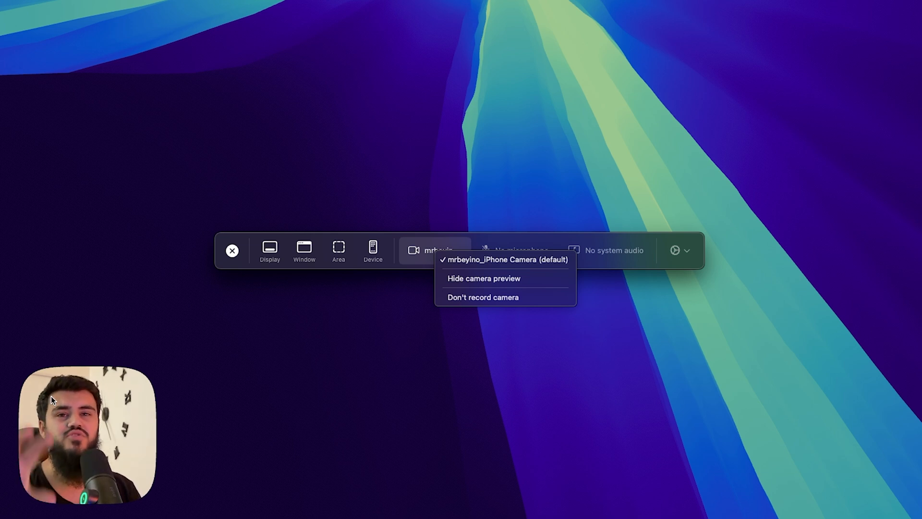
{"action": "left_click", "coordinate": [488, 224]}
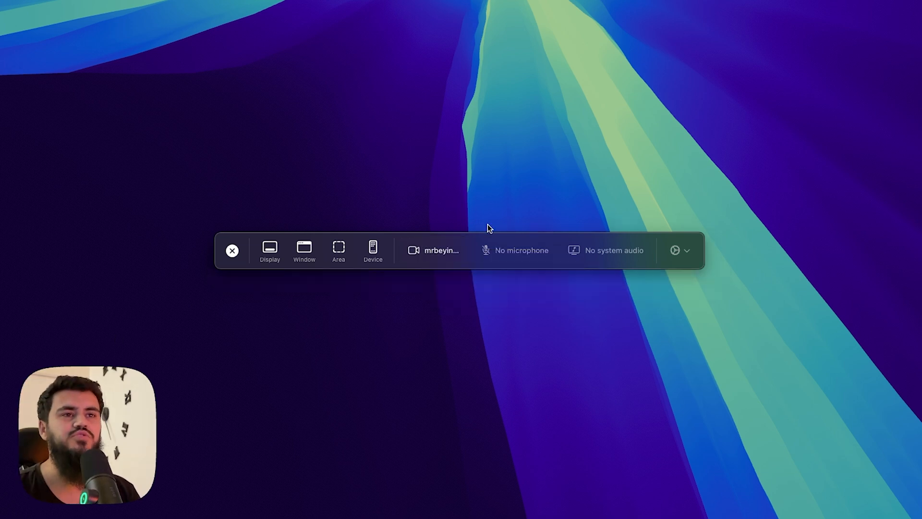
{"action": "left_click", "coordinate": [511, 254]}
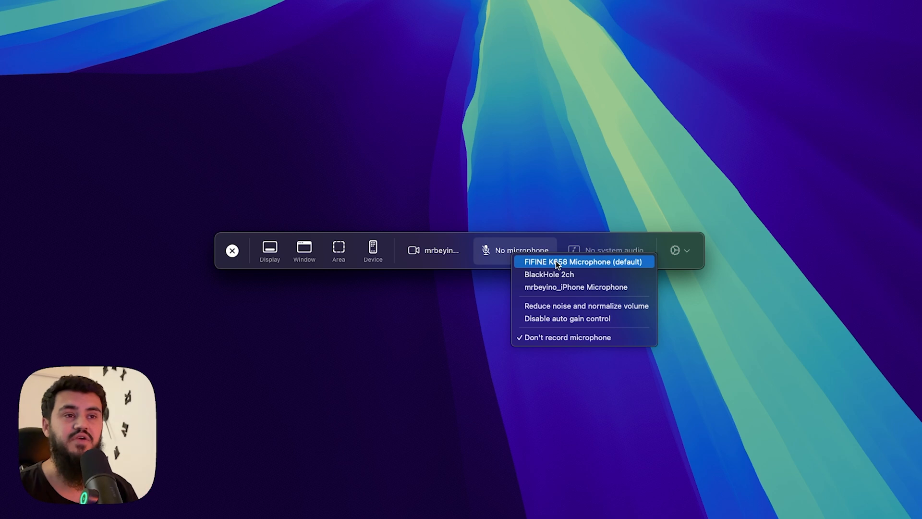
{"action": "left_click", "coordinate": [569, 286]}
{"action": "left_click", "coordinate": [595, 252]}
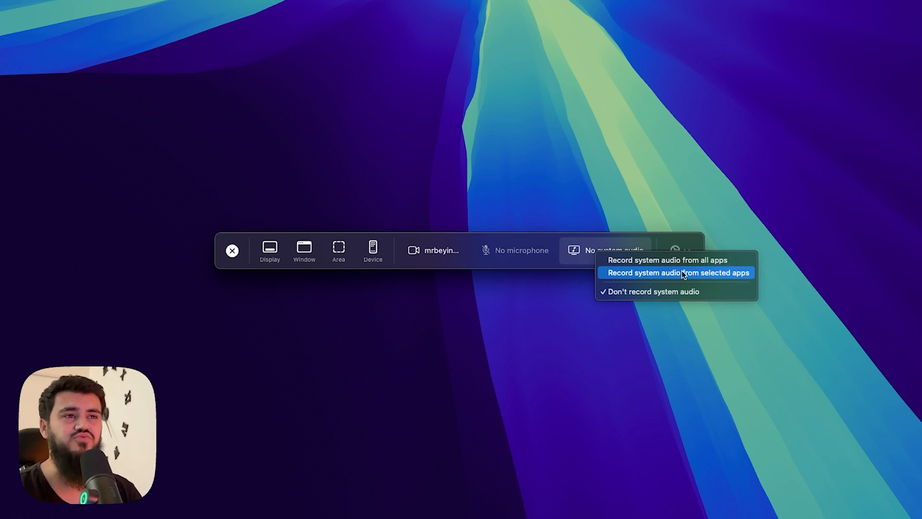
Step: Open the application settings and review the general, recording, editing and advanced preferences
{"action": "left_click", "coordinate": [685, 250]}
{"action": "left_click", "coordinate": [687, 251]}
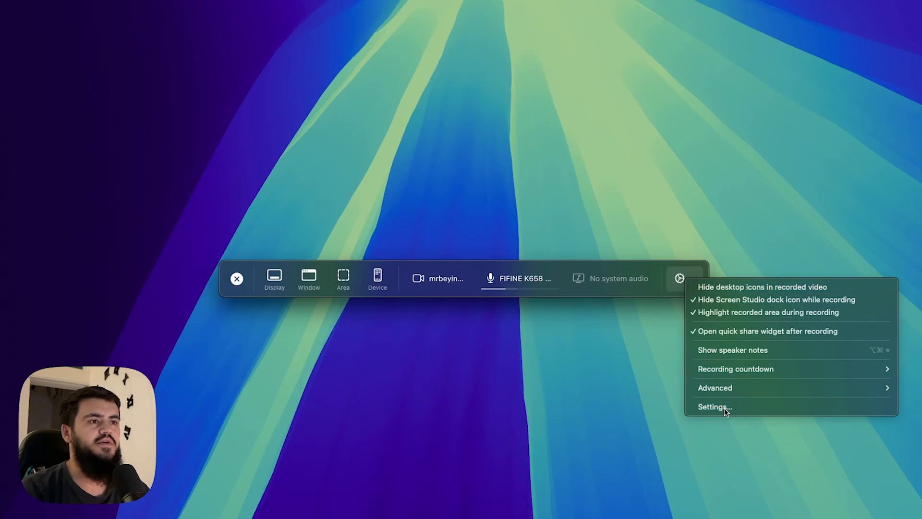
{"action": "left_click", "coordinate": [714, 406]}
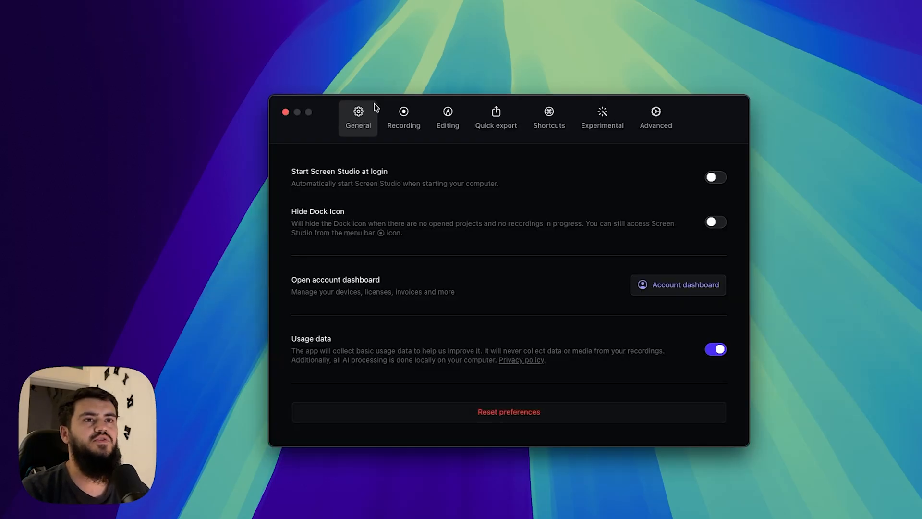
{"action": "left_click", "coordinate": [404, 114]}
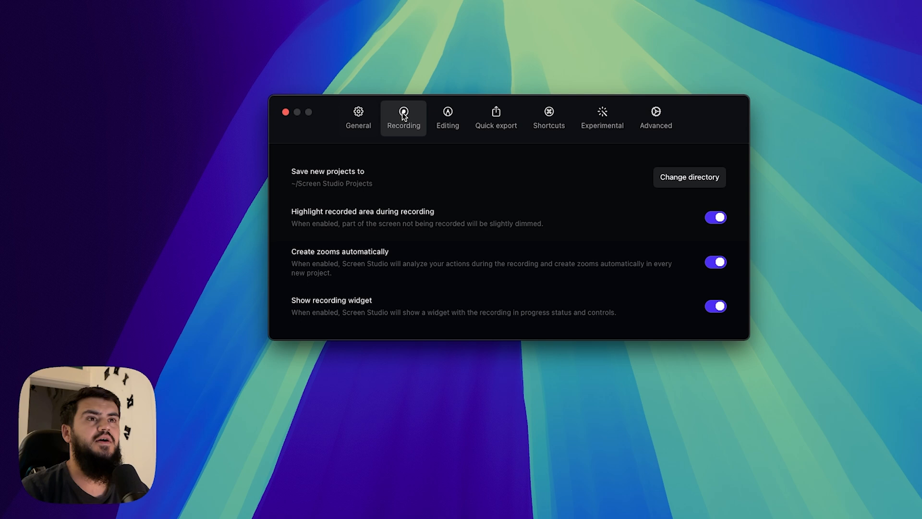
{"action": "left_click", "coordinate": [447, 117]}
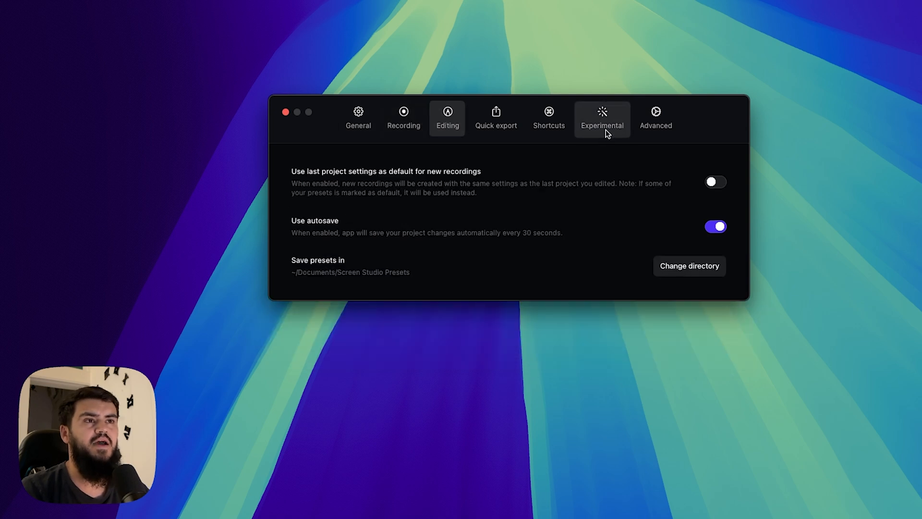
{"action": "left_click", "coordinate": [654, 118]}
Step: Try the quick export compression levels and 4K resolution, restore 1080p with Social Media compression, and close the settings
{"action": "left_click", "coordinate": [496, 118]}
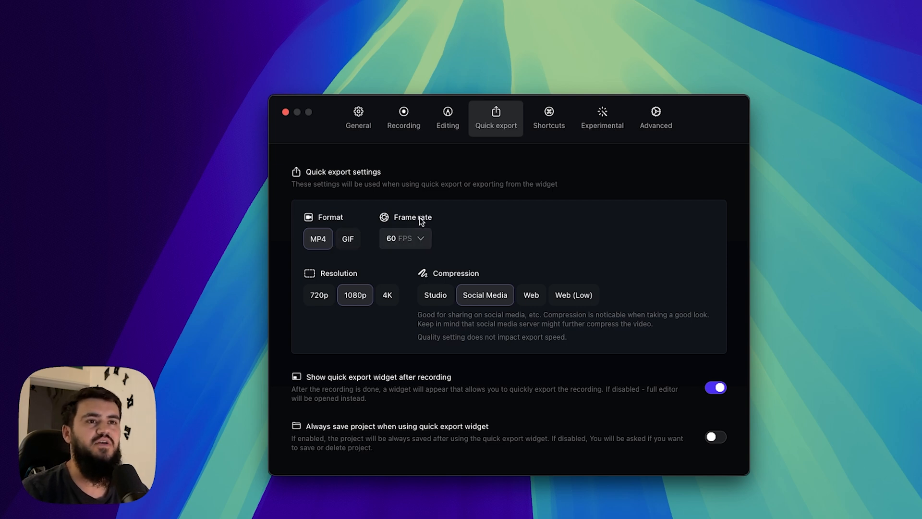
{"action": "left_click", "coordinate": [409, 239]}
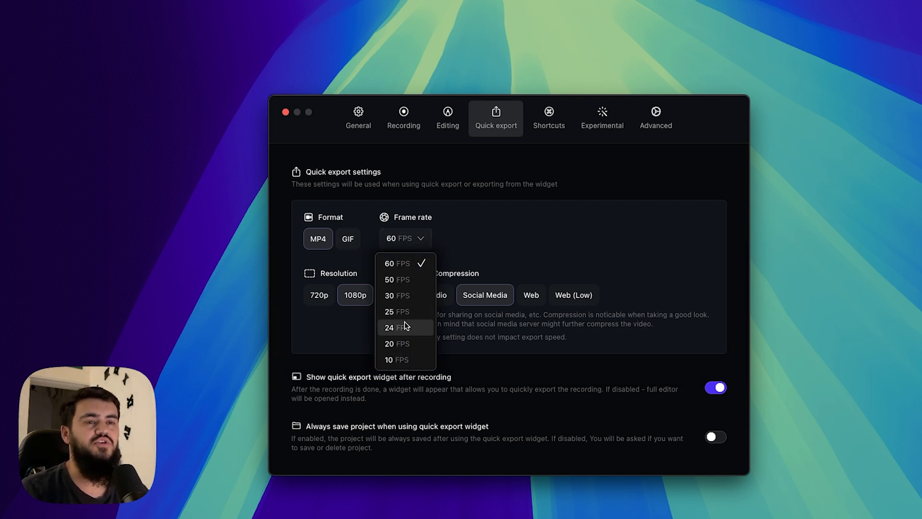
{"action": "left_click", "coordinate": [356, 302]}
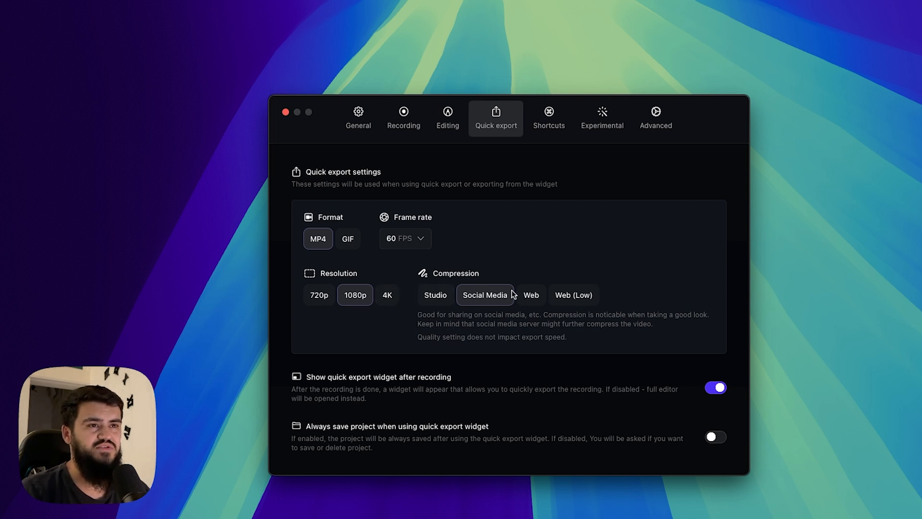
{"action": "left_click", "coordinate": [531, 294]}
{"action": "left_click", "coordinate": [562, 293]}
{"action": "left_click", "coordinate": [443, 298]}
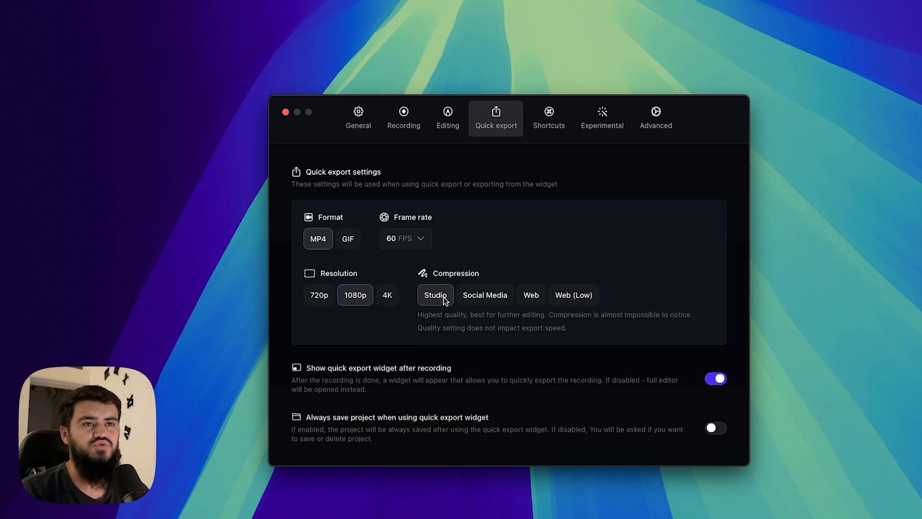
{"action": "left_click", "coordinate": [454, 301]}
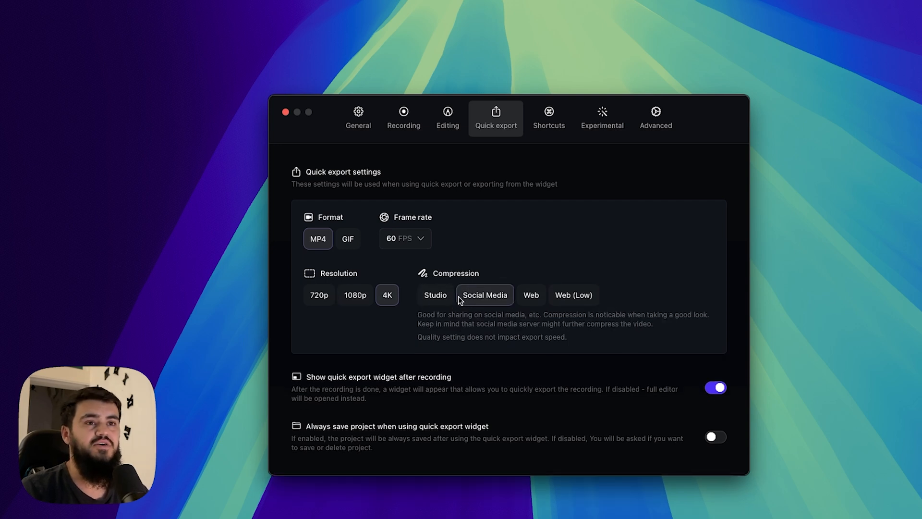
{"action": "left_click", "coordinate": [364, 296]}
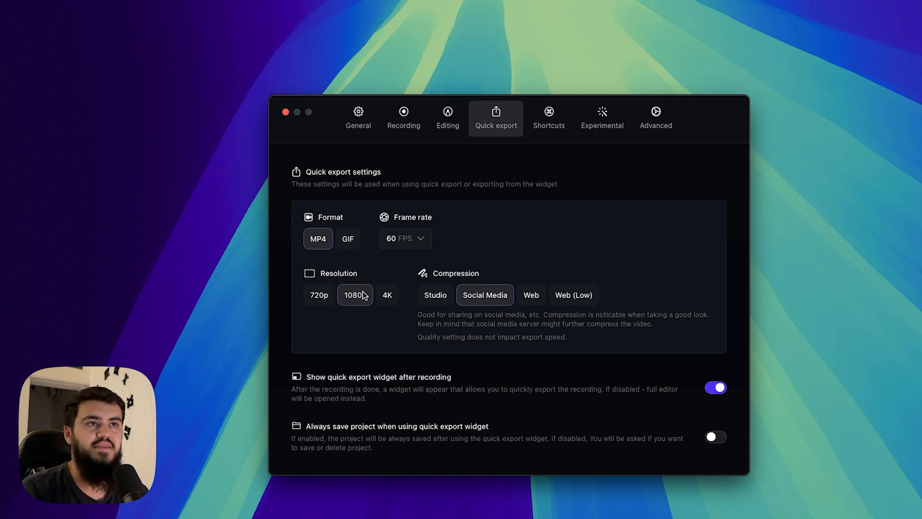
{"action": "left_click", "coordinate": [654, 121]}
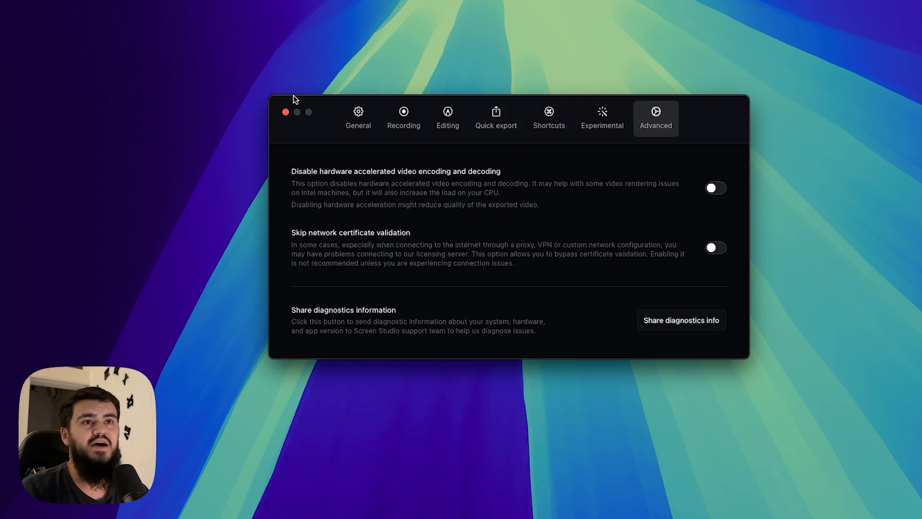
{"action": "left_click", "coordinate": [286, 112]}
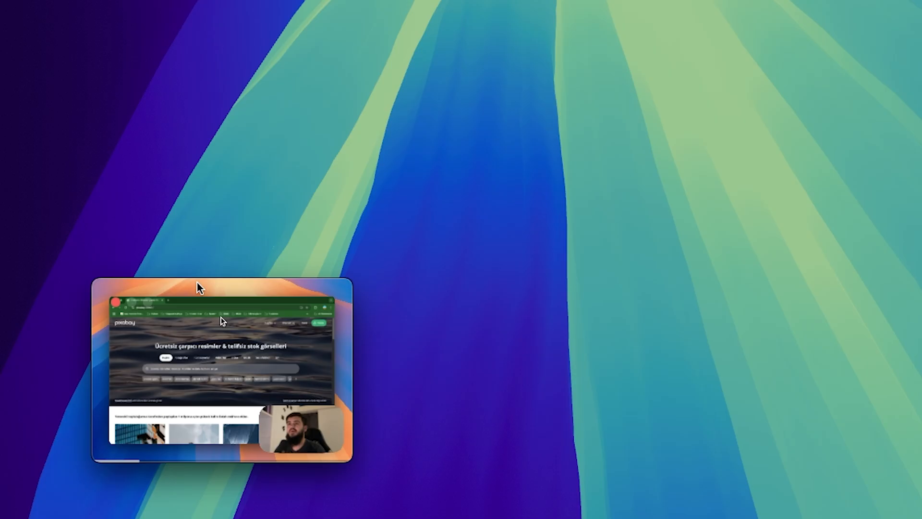
Step: Open the finished recording from the quick share widget in the full editor and preview its playback
{"action": "left_click_drag", "start_coordinate": [196, 283], "coordinate": [317, 131]}
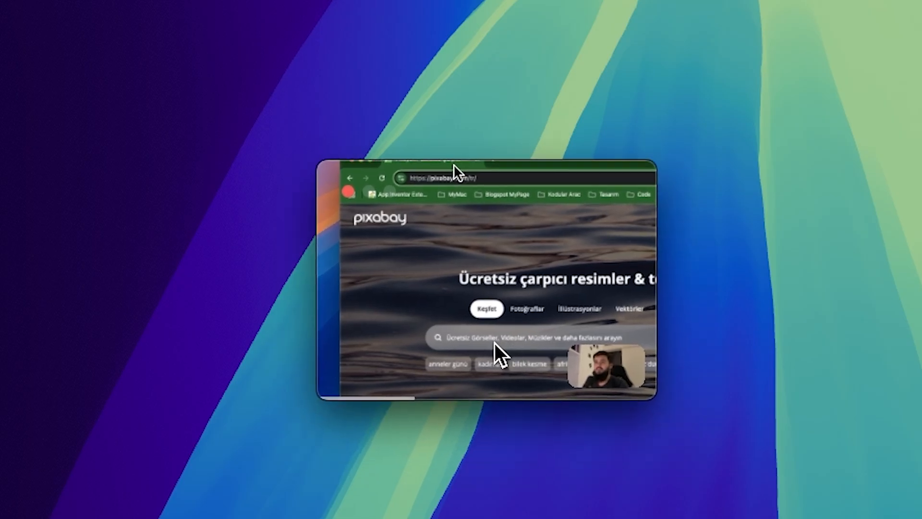
{"action": "mouse_move", "coordinate": [457, 302]}
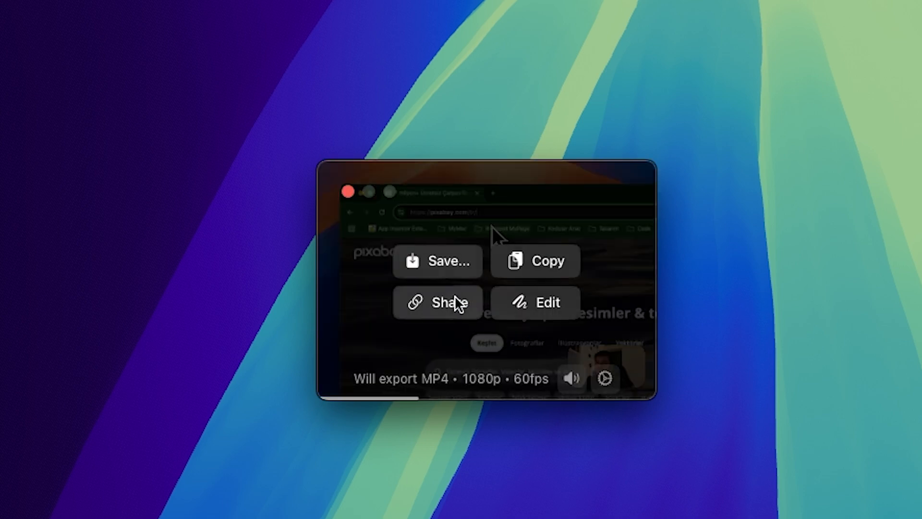
{"action": "left_click", "coordinate": [542, 305]}
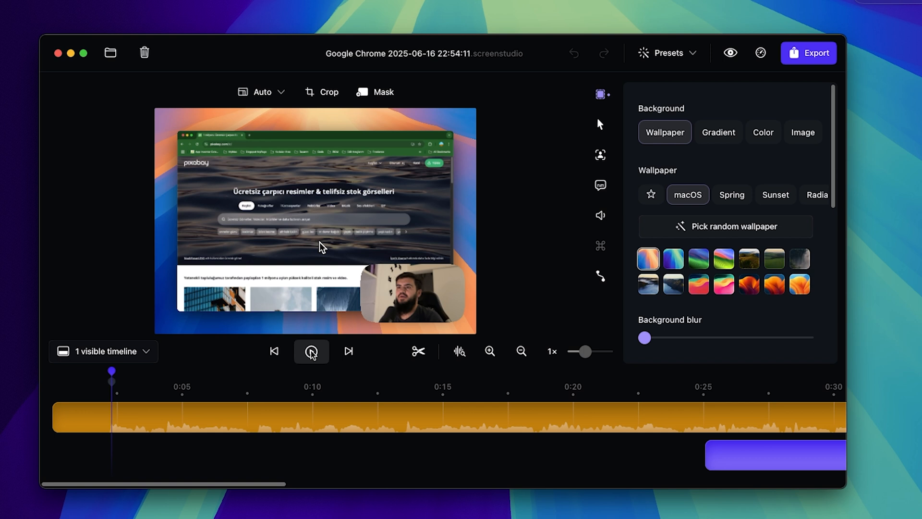
{"action": "left_click", "coordinate": [311, 353]}
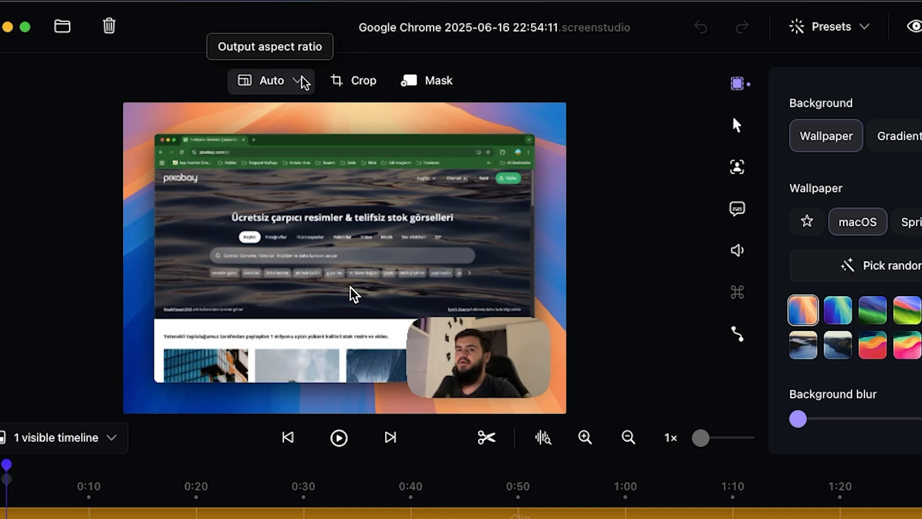
Step: Try the Vertical 9:16 output aspect ratio on the recording and settle on Wide 16:9
{"action": "left_click", "coordinate": [312, 83]}
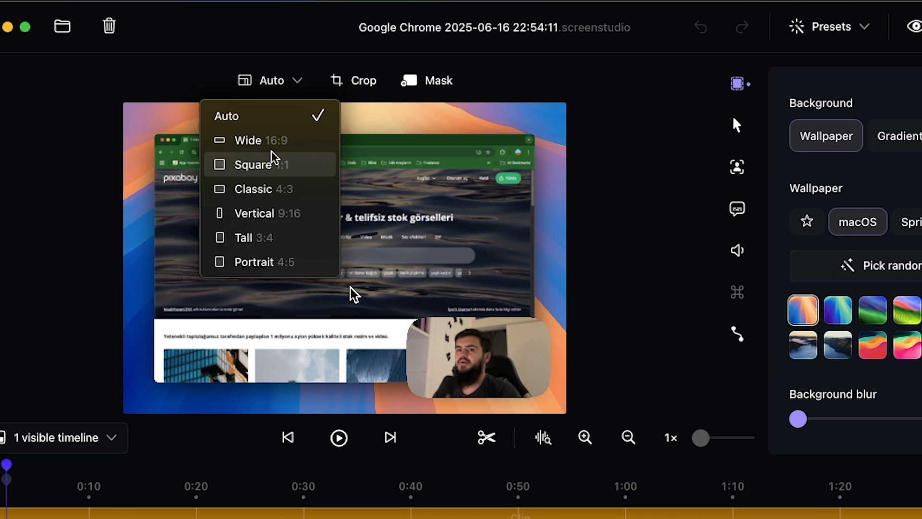
{"action": "left_click", "coordinate": [293, 148]}
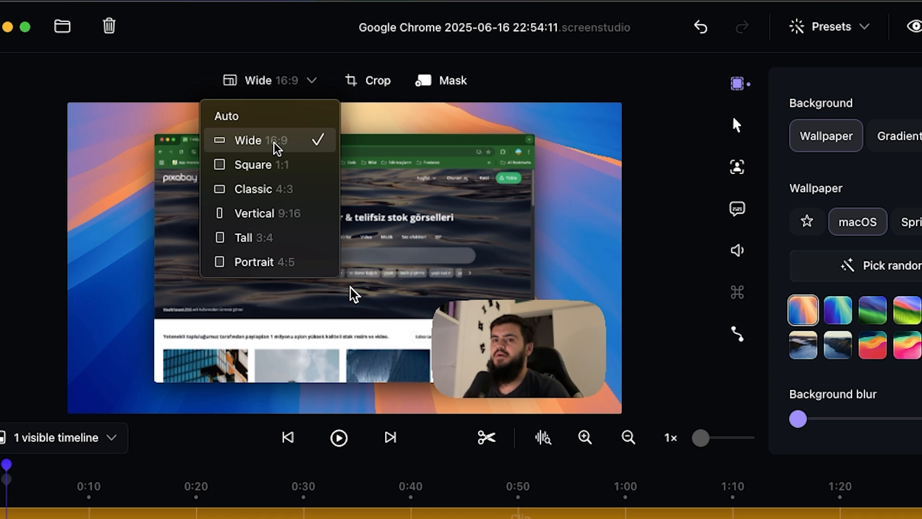
{"action": "left_click", "coordinate": [287, 219]}
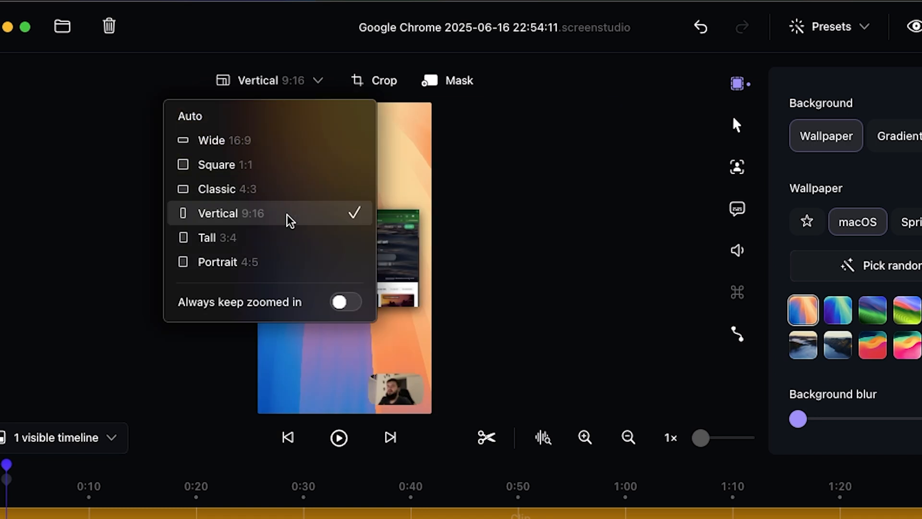
{"action": "left_click", "coordinate": [576, 290]}
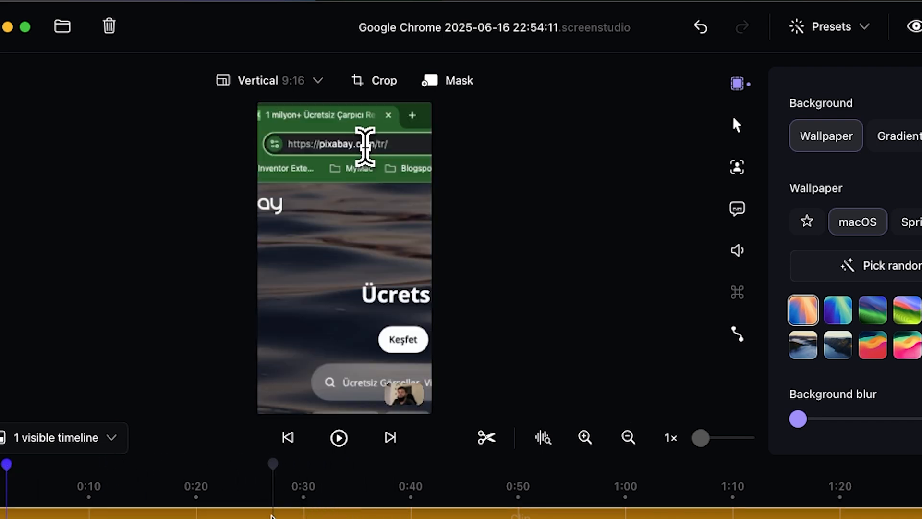
{"action": "left_click", "coordinate": [238, 513]}
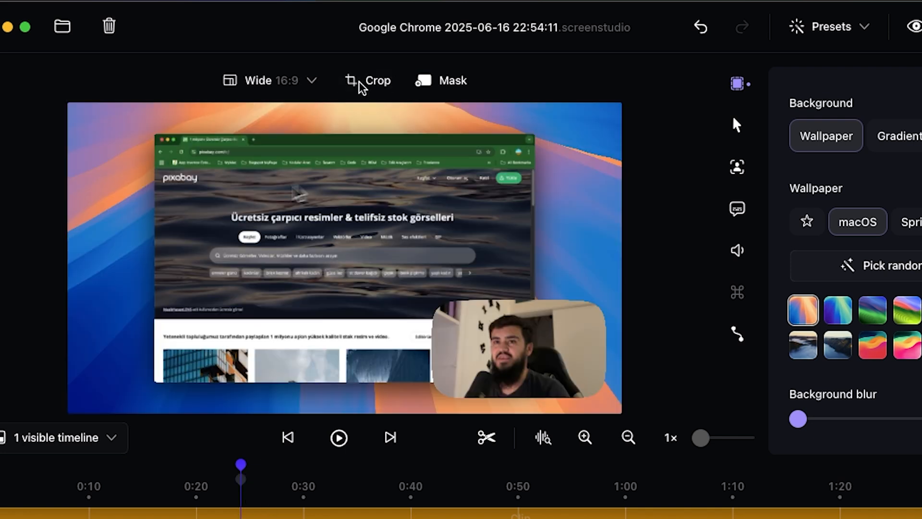
Step: Try to crop the recording by lowering the upper edge of the crop area
{"action": "left_click", "coordinate": [360, 83]}
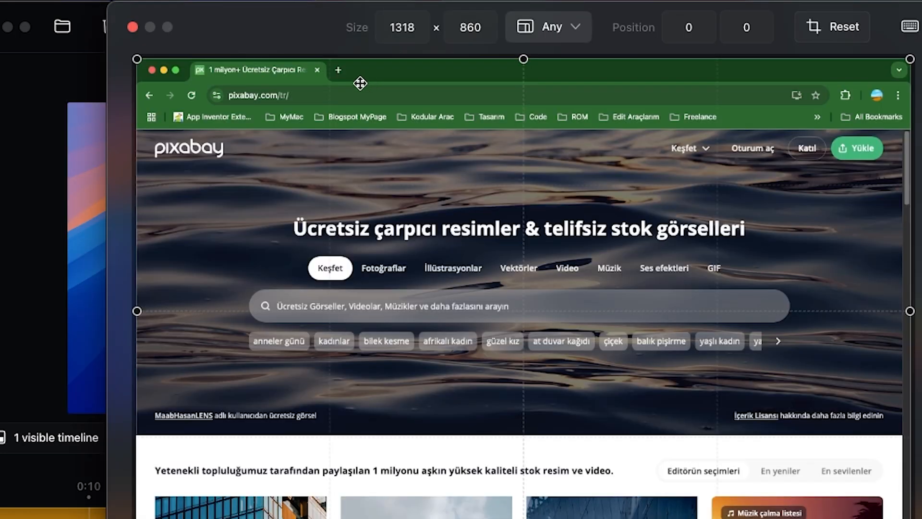
{"action": "left_click_drag", "start_coordinate": [523, 56], "coordinate": [525, 304]}
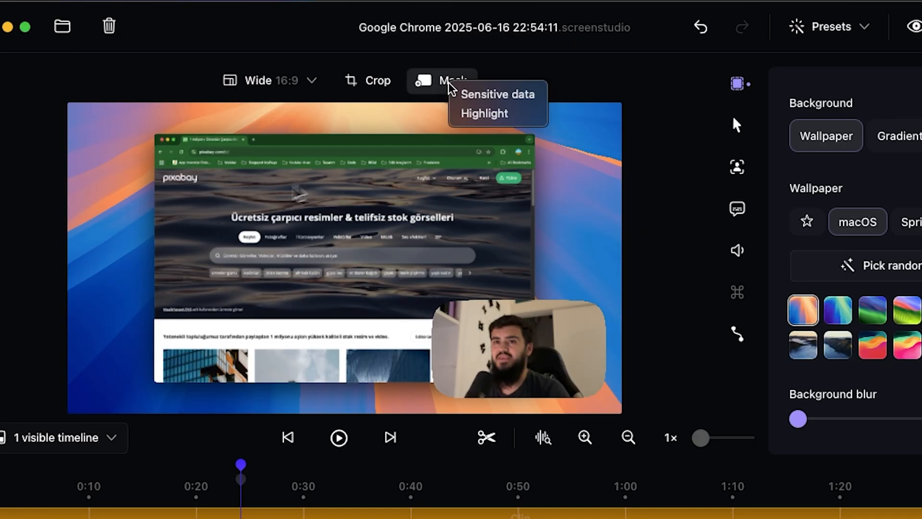
Step: Try a highlight mask over the page's search bar, reposition it, and remove it
{"action": "left_click", "coordinate": [469, 112]}
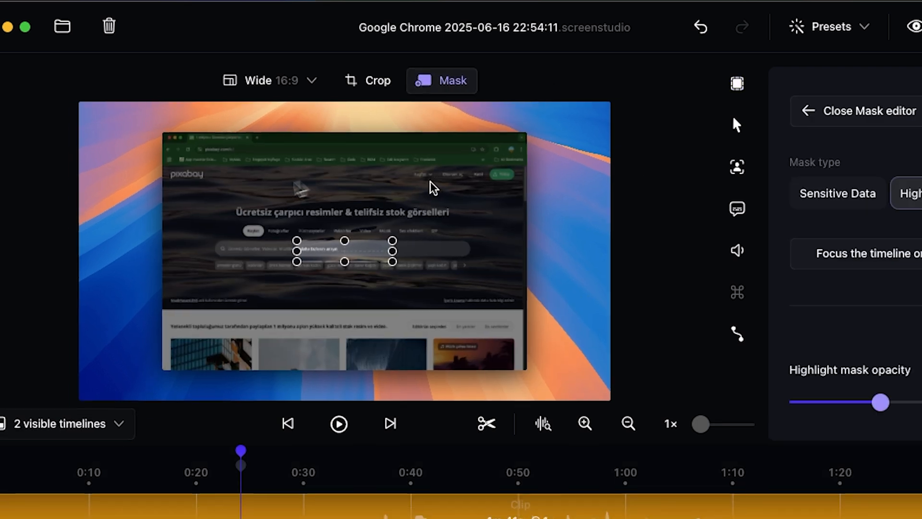
{"action": "left_click_drag", "start_coordinate": [345, 255], "coordinate": [371, 260]}
{"action": "right_click", "coordinate": [269, 446]}
{"action": "left_click", "coordinate": [243, 457]}
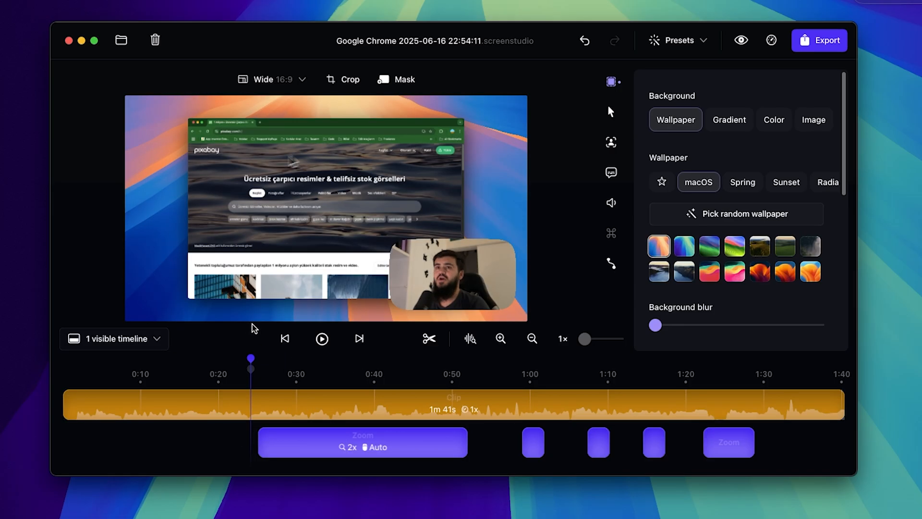
Step: Play the recording from shortly before the first zoom and from around 1:05 to preview the automatic zooms
{"action": "left_click_drag", "start_coordinate": [252, 361], "coordinate": [244, 364]}
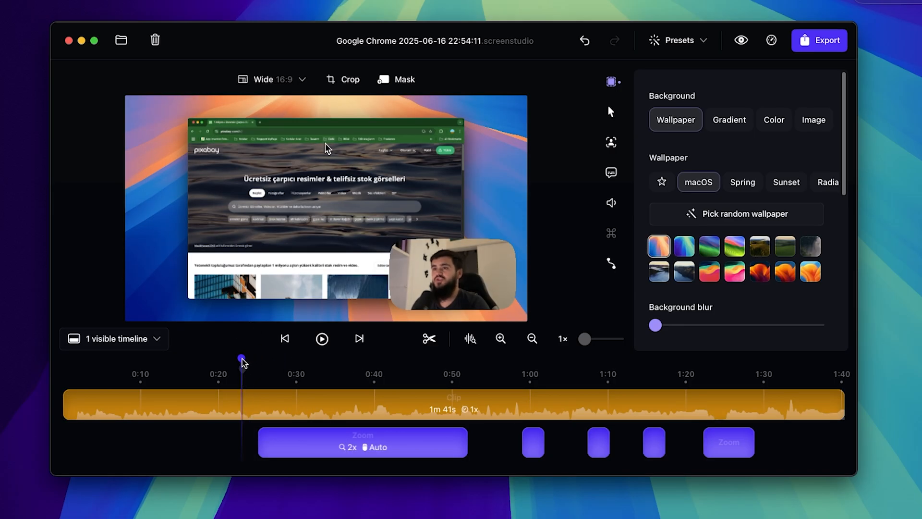
{"action": "left_click", "coordinate": [208, 365]}
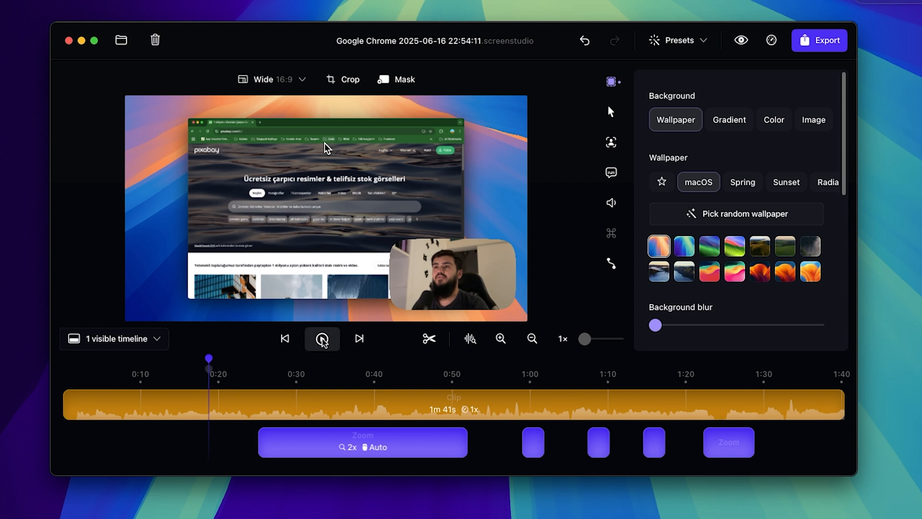
{"action": "left_click", "coordinate": [321, 339]}
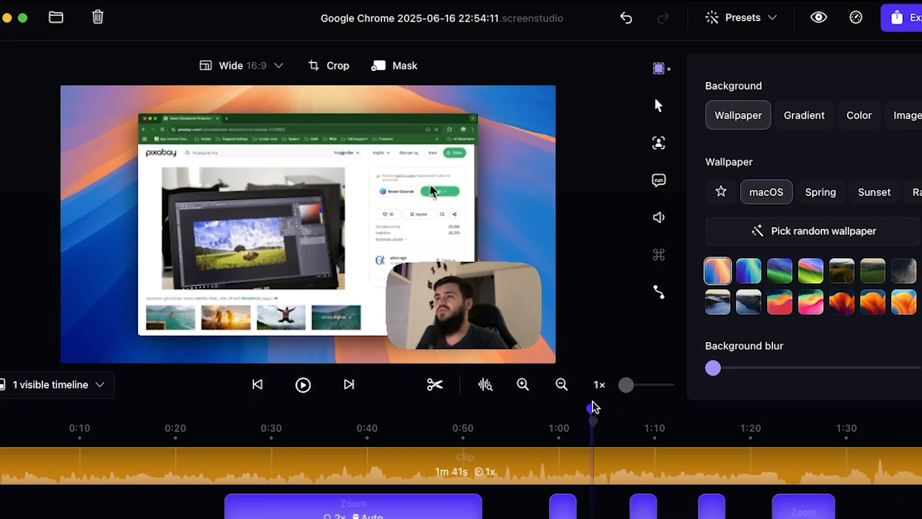
{"action": "left_click", "coordinate": [624, 411]}
{"action": "key", "text": "space"}
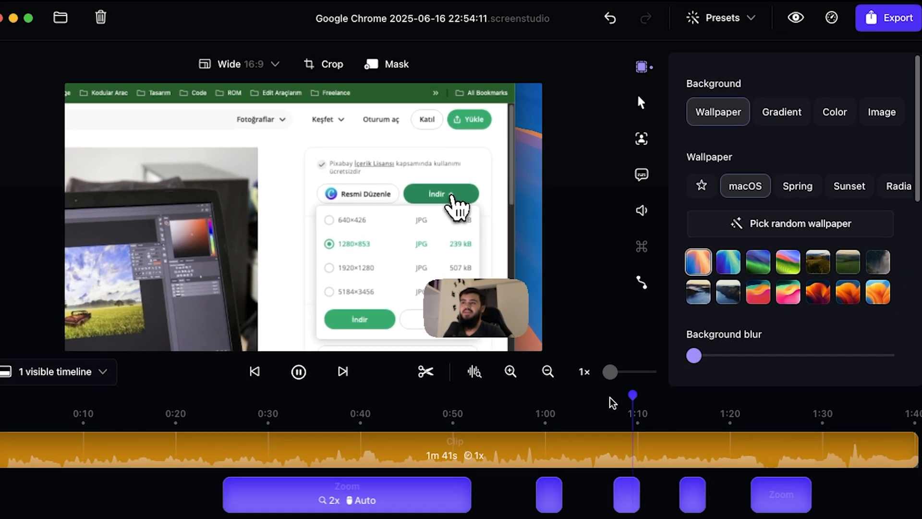
Step: Open the long zoom segment's settings and examine its zoom level, zoom mode, disable and advanced options
{"action": "left_click", "coordinate": [368, 495]}
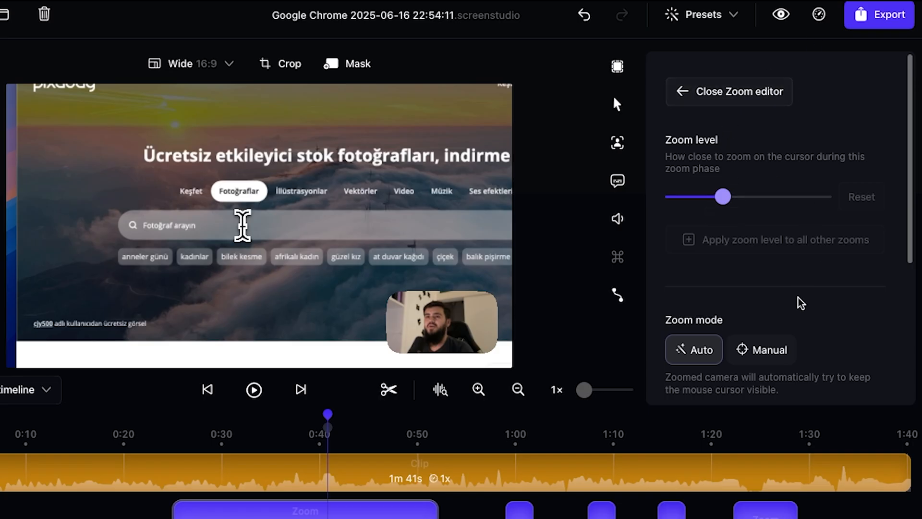
{"action": "mouse_move", "coordinate": [912, 138]}
{"action": "left_mouse_down"}
{"action": "mouse_move", "coordinate": [908, 171]}
{"action": "mouse_move", "coordinate": [910, 138]}
{"action": "left_mouse_up"}
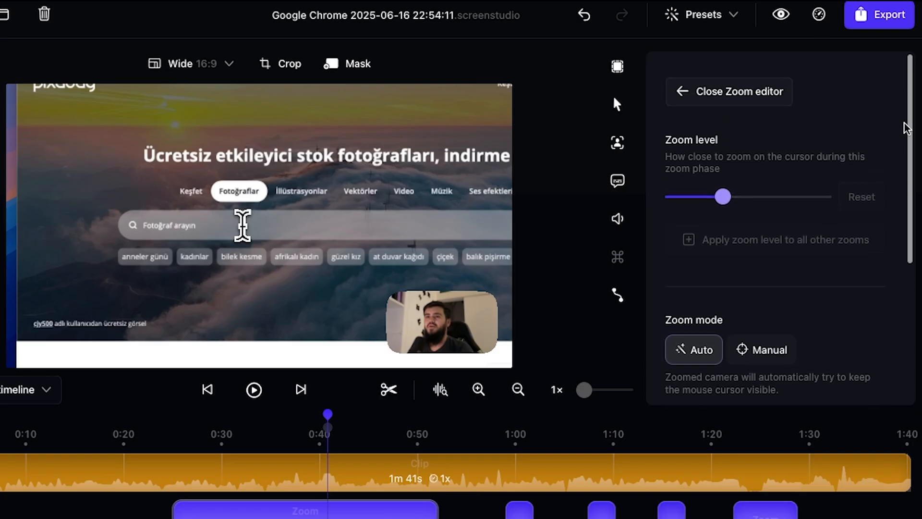
{"action": "mouse_move", "coordinate": [722, 204]}
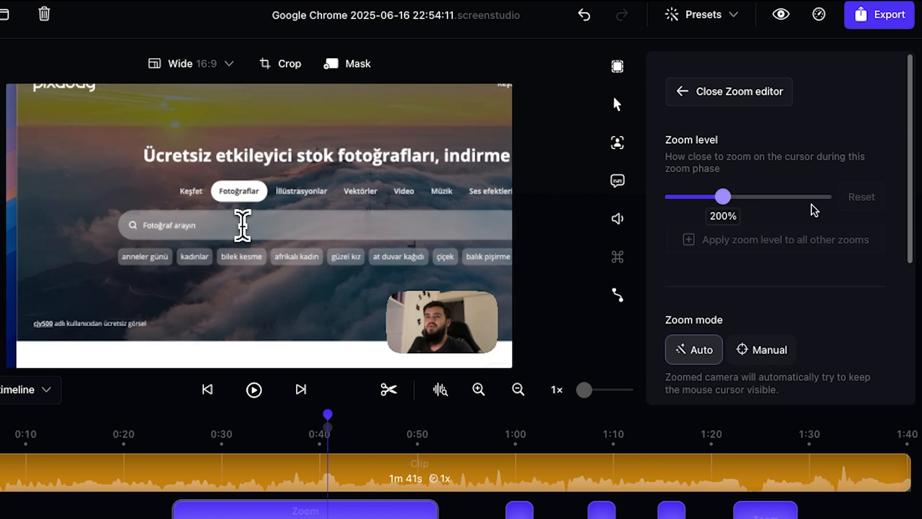
{"action": "left_click_drag", "start_coordinate": [722, 203], "coordinate": [723, 233]}
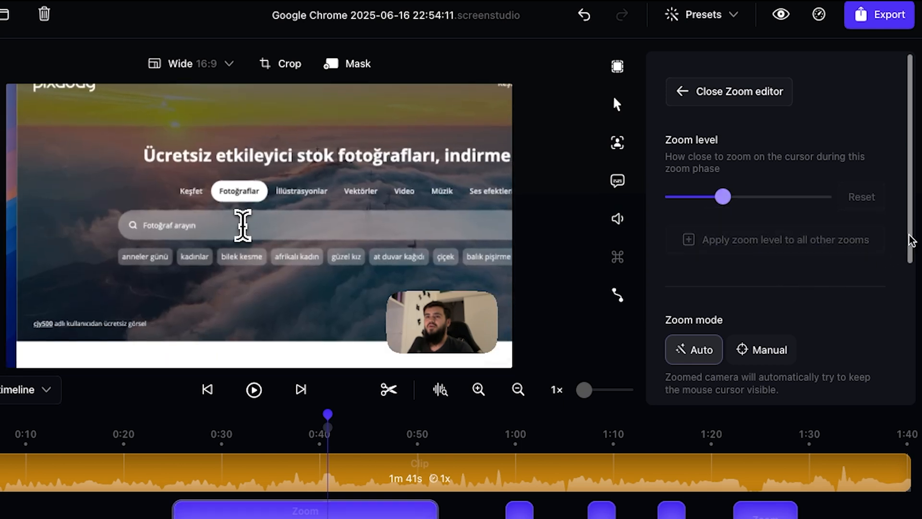
{"action": "left_click_drag", "start_coordinate": [911, 239], "coordinate": [899, 324]}
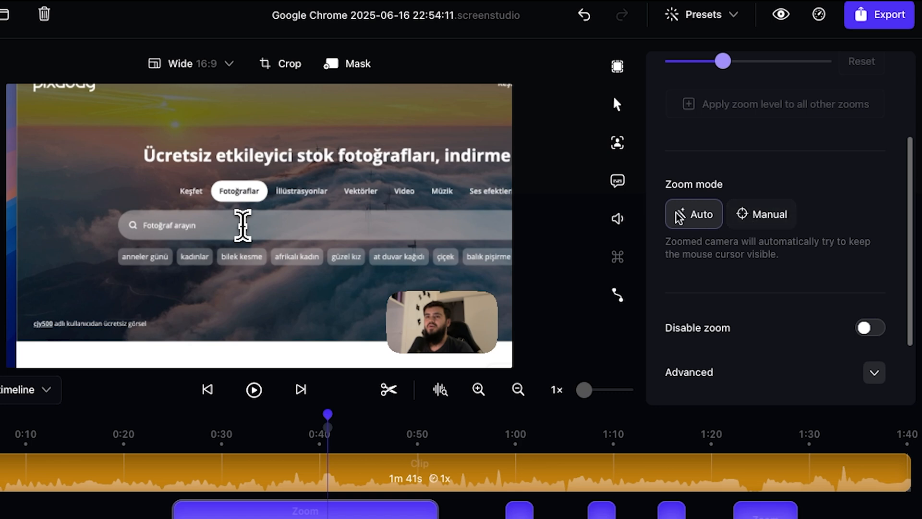
{"action": "left_click_drag", "start_coordinate": [910, 247], "coordinate": [908, 312]}
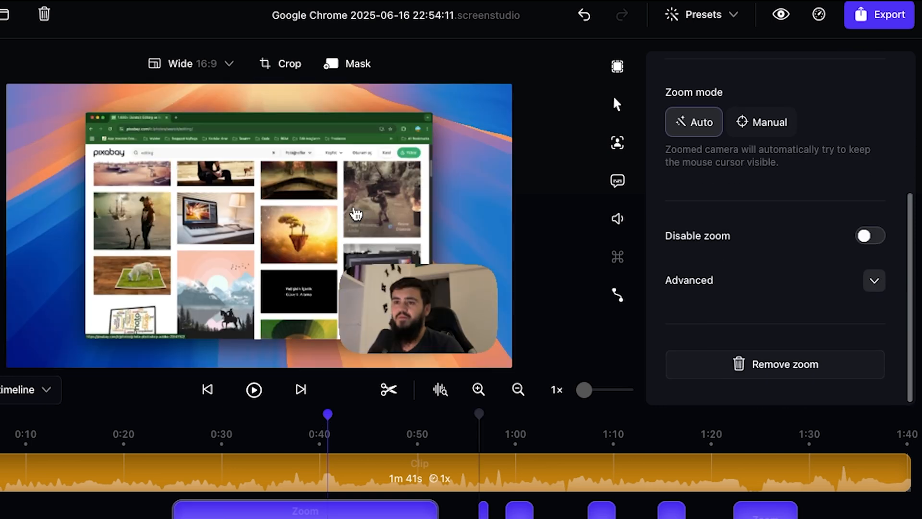
Step: Try adding a short zoom at about 0:17, before the long zoom, and raise its zoom level slightly
{"action": "left_click", "coordinate": [85, 439]}
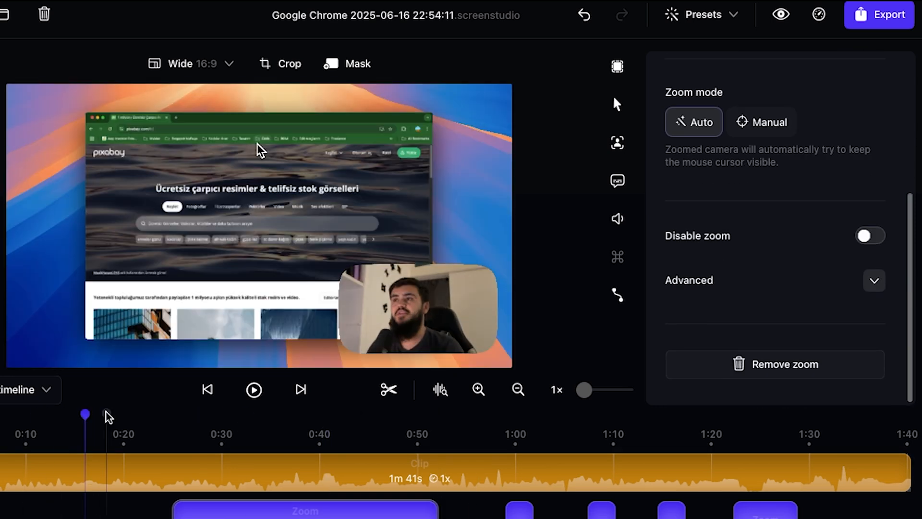
{"action": "left_click", "coordinate": [104, 432]}
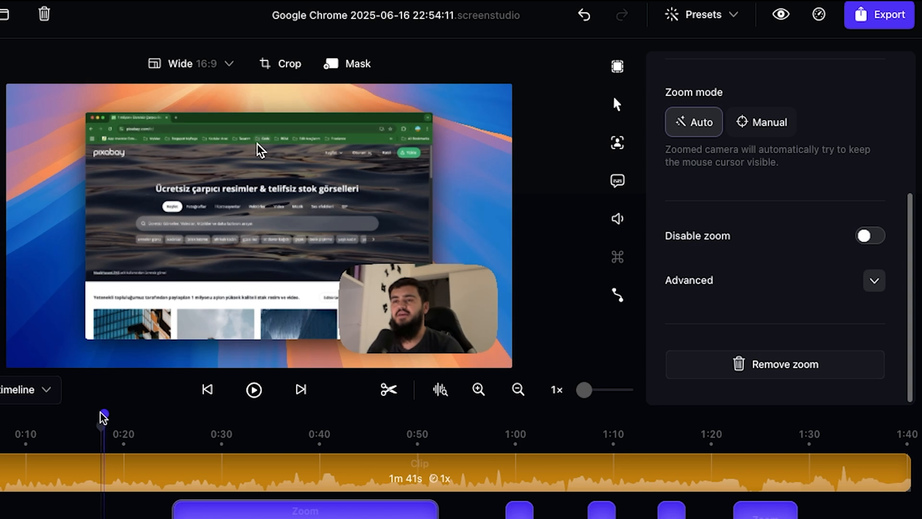
{"action": "left_click", "coordinate": [92, 417]}
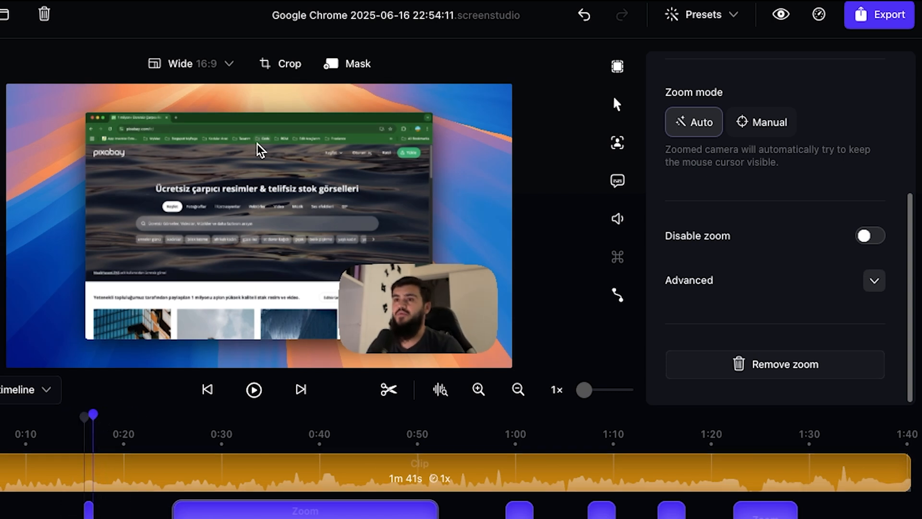
{"action": "left_click", "coordinate": [102, 514]}
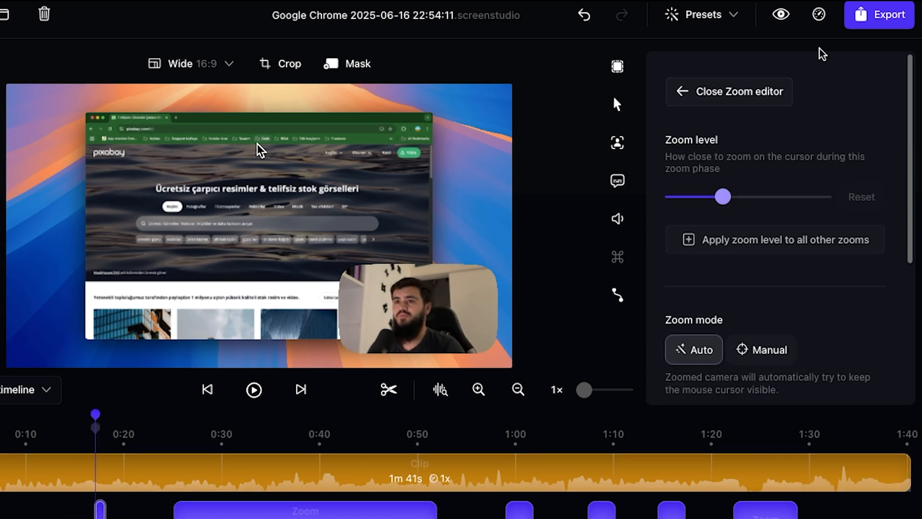
{"action": "left_click_drag", "start_coordinate": [909, 125], "coordinate": [906, 144]}
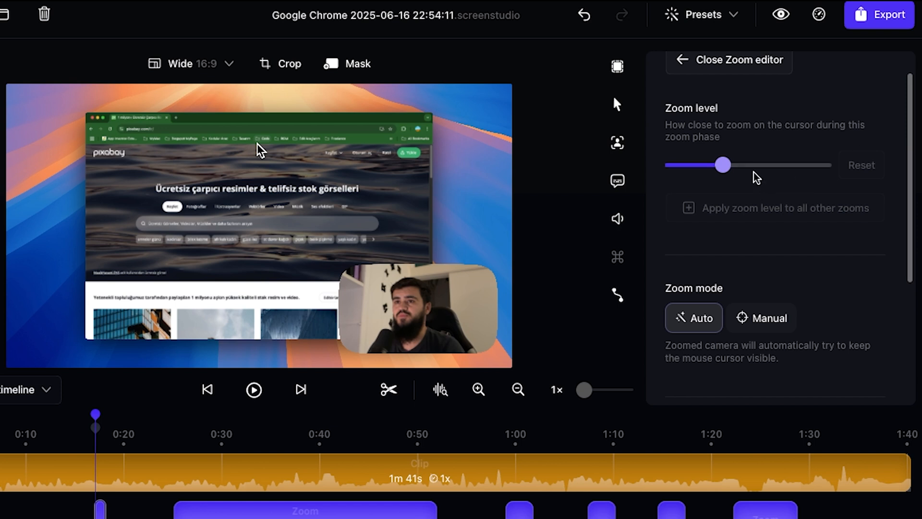
{"action": "left_click_drag", "start_coordinate": [723, 166], "coordinate": [733, 169]}
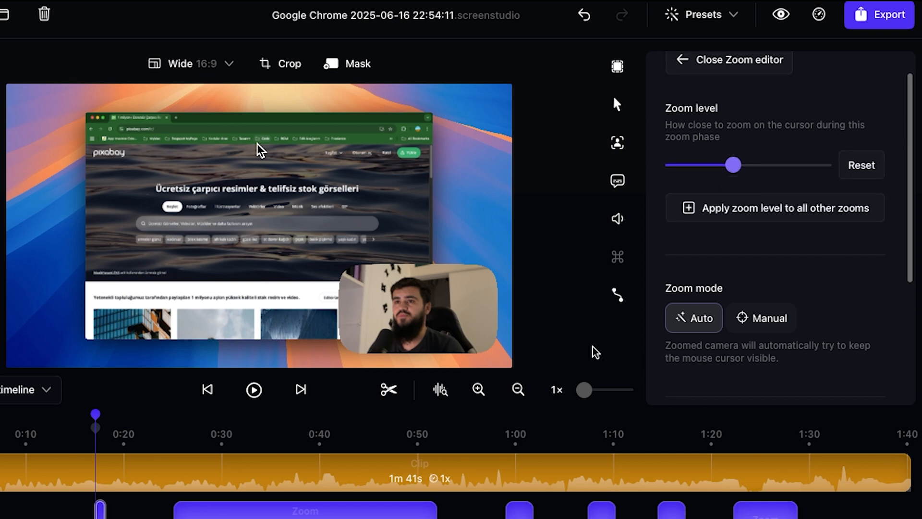
Step: Switch the short zoom at about 0:17 to Manual mode and set its zoom level to 330%
{"action": "scroll", "coordinate": [906, 242], "scroll_direction": "down", "scroll_amount": 3}
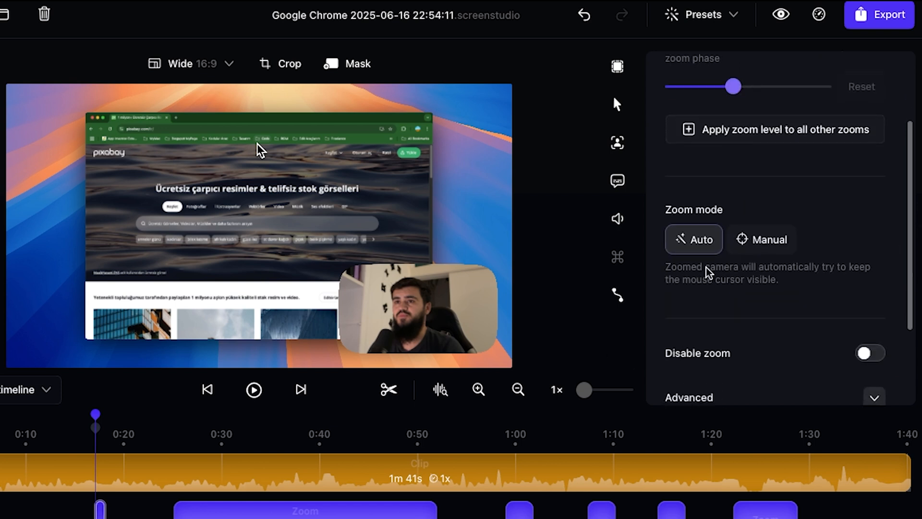
{"action": "left_click", "coordinate": [749, 249]}
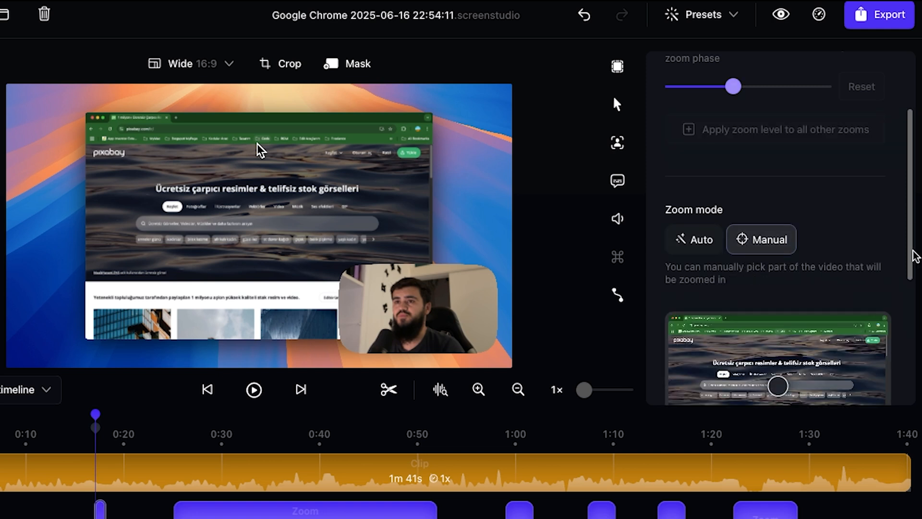
{"action": "left_click_drag", "start_coordinate": [915, 256], "coordinate": [903, 350]}
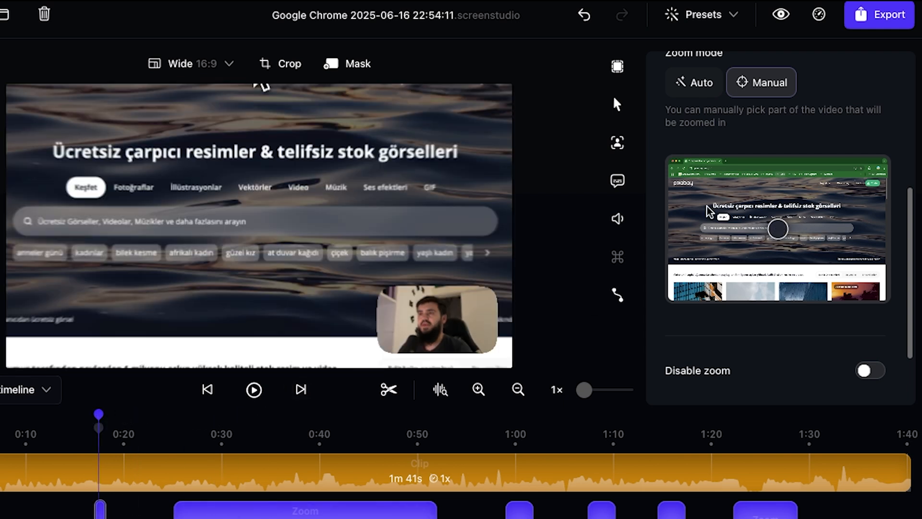
{"action": "scroll", "coordinate": [709, 212], "scroll_direction": "up", "scroll_amount": 5}
{"action": "left_click_drag", "start_coordinate": [734, 197], "coordinate": [790, 197]}
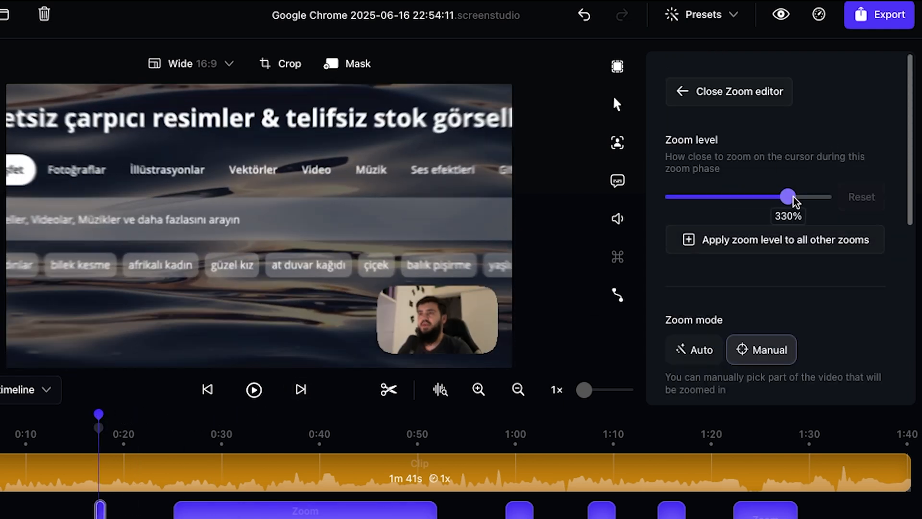
Step: Try aiming the short manual zoom at the page's Pixabay logo, preview it, and remove the zoom
{"action": "left_click_drag", "start_coordinate": [908, 185], "coordinate": [883, 298]}
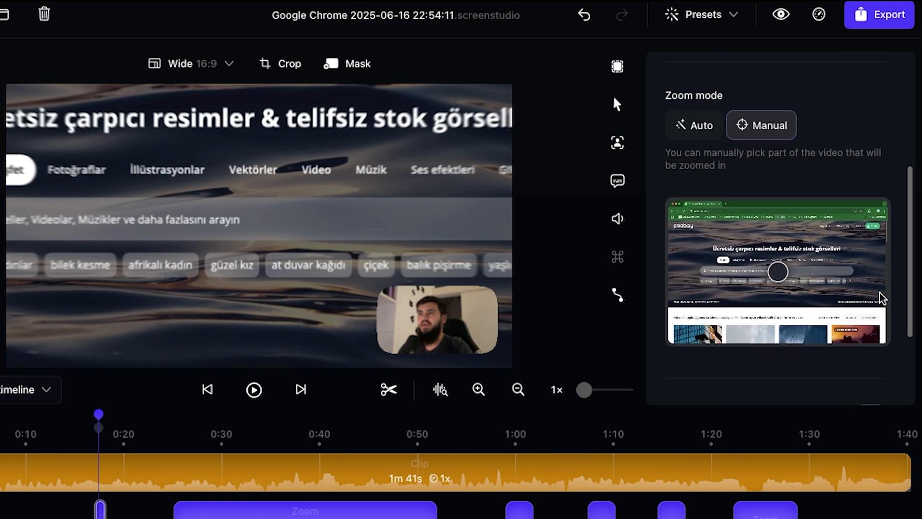
{"action": "left_click_drag", "start_coordinate": [779, 272], "coordinate": [692, 232]}
{"action": "left_click", "coordinate": [85, 413]}
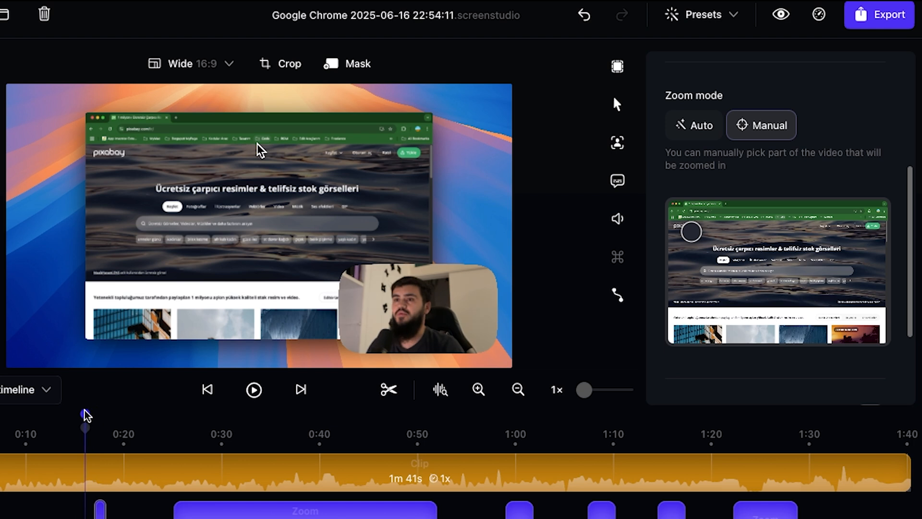
{"action": "left_click", "coordinate": [94, 416]}
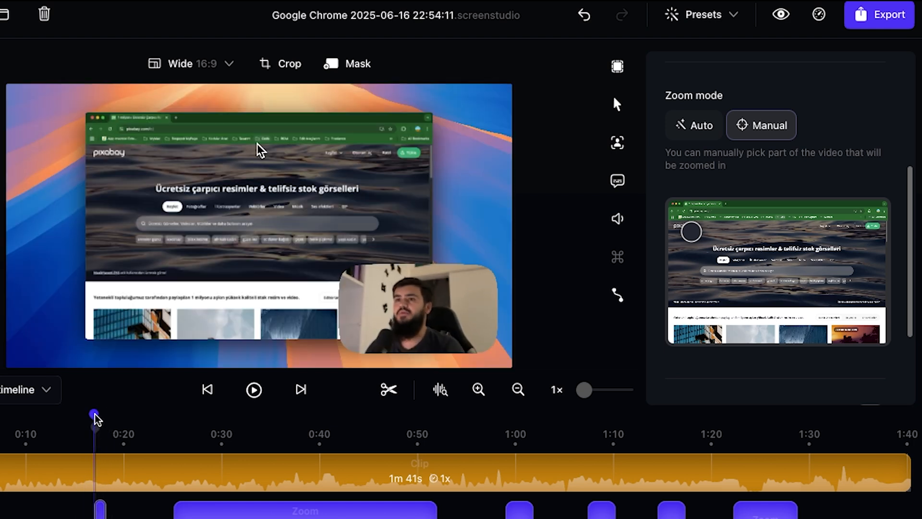
{"action": "left_click", "coordinate": [100, 416]}
{"action": "left_click_drag", "start_coordinate": [909, 317], "coordinate": [912, 176]}
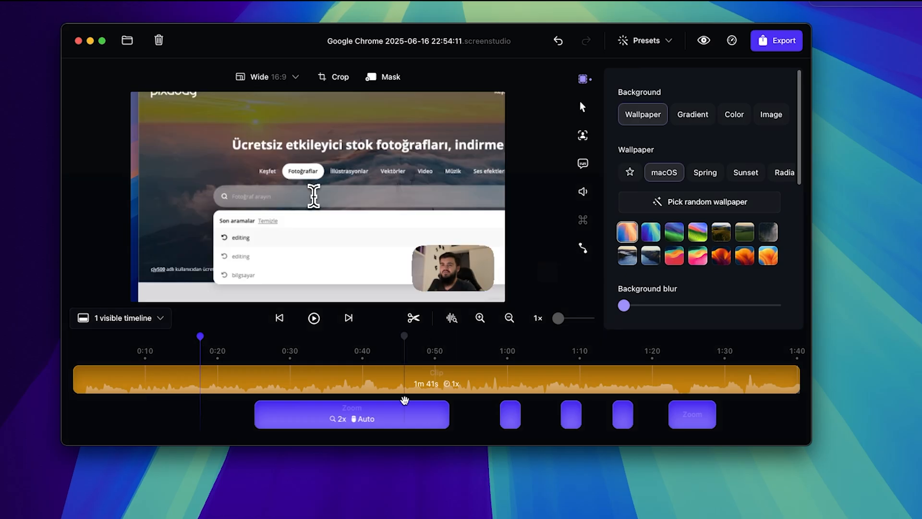
Step: Open the main clip's slice settings and examine its microphone volume, speed and cursor options
{"action": "right_click", "coordinate": [470, 517]}
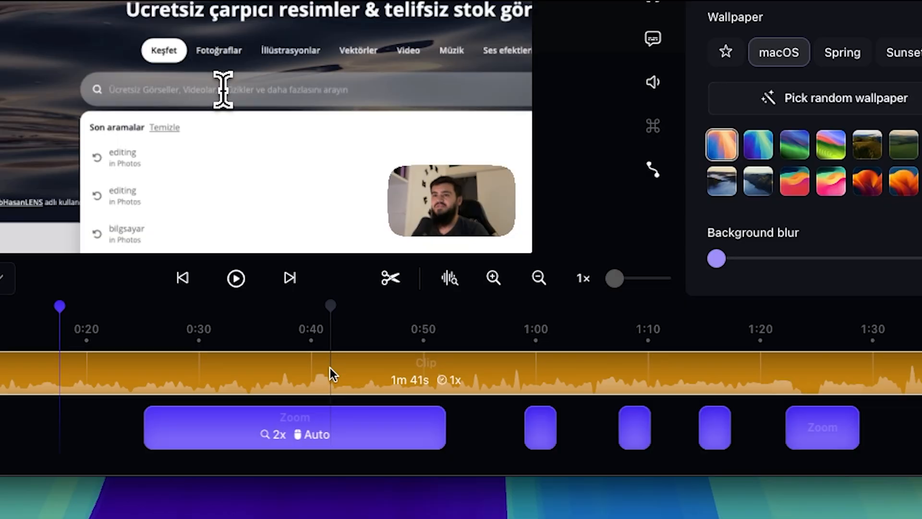
{"action": "left_click", "coordinate": [375, 376]}
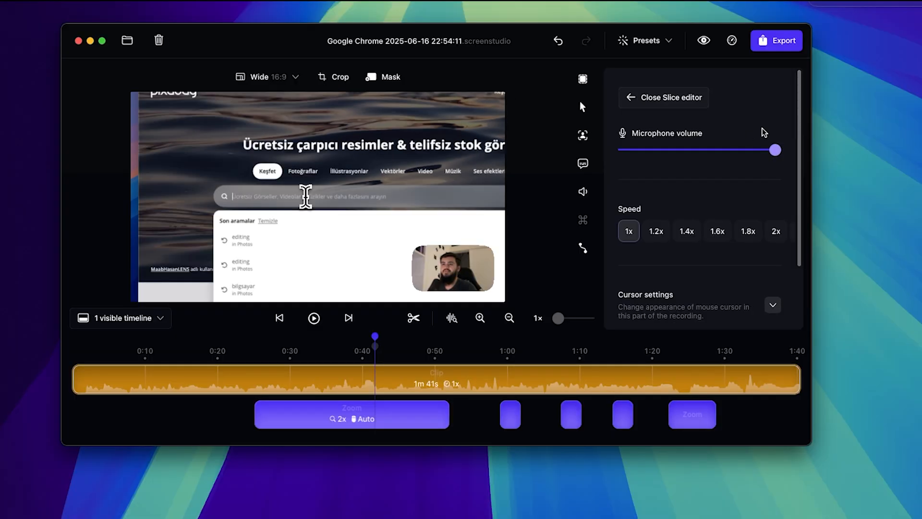
{"action": "left_click_drag", "start_coordinate": [775, 150], "coordinate": [803, 198]}
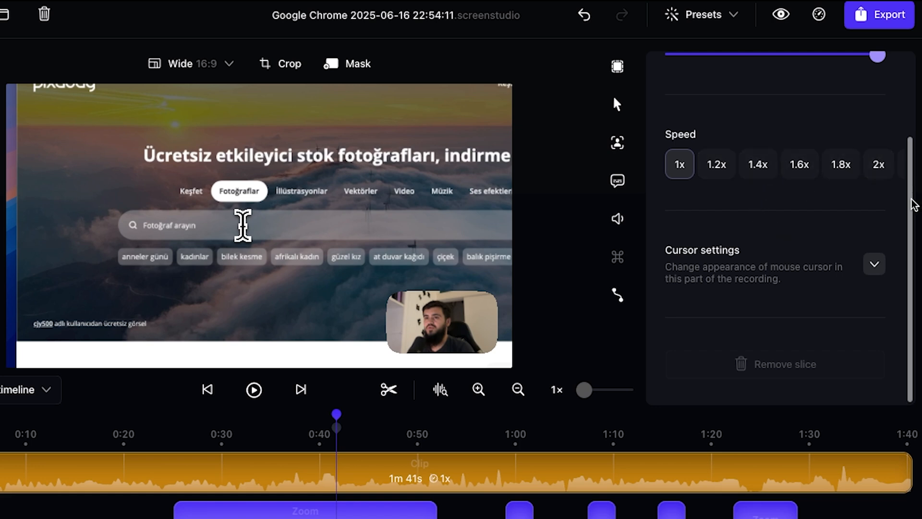
{"action": "left_click", "coordinate": [874, 264]}
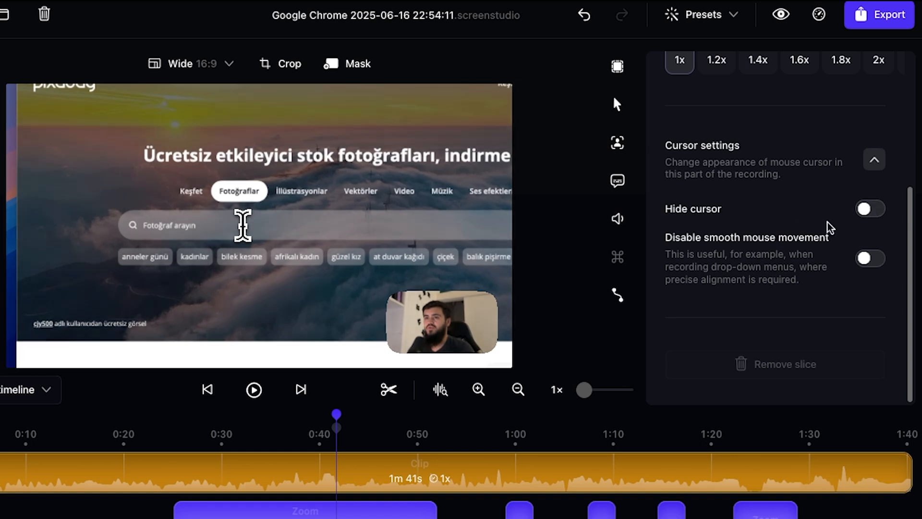
Step: Try hiding the cursor for the clip and turn the option back off
{"action": "left_click", "coordinate": [870, 212]}
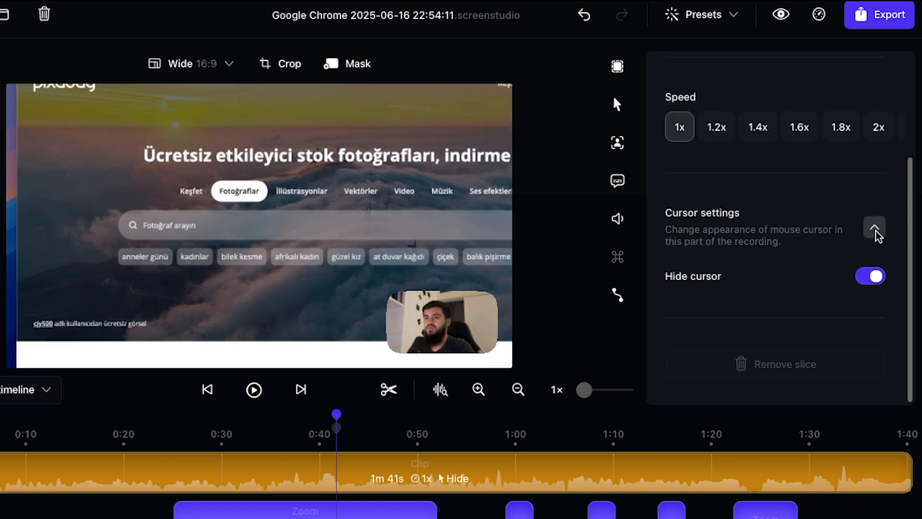
{"action": "left_click", "coordinate": [874, 227]}
{"action": "left_click", "coordinate": [874, 264]}
{"action": "left_click", "coordinate": [871, 313]}
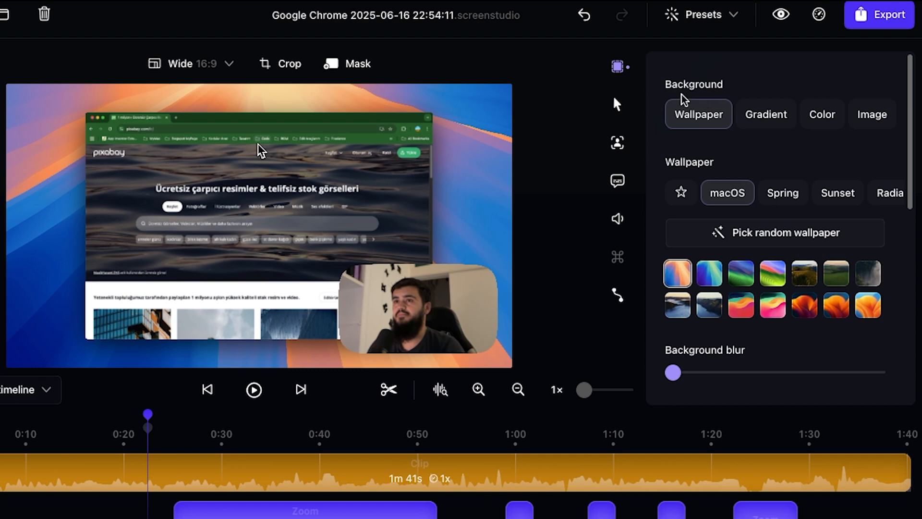
Step: Try several macOS wallpapers as the recording's background, including the blue-green rays, the lake landscape and the colorful waves
{"action": "scroll", "coordinate": [889, 266], "scroll_direction": "down", "scroll_amount": 6}
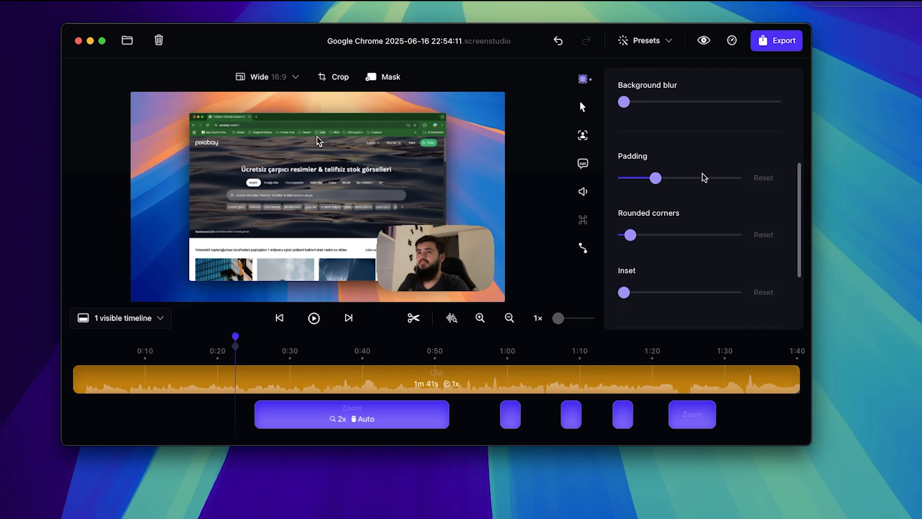
{"action": "scroll", "coordinate": [770, 96], "scroll_direction": "up", "scroll_amount": 5}
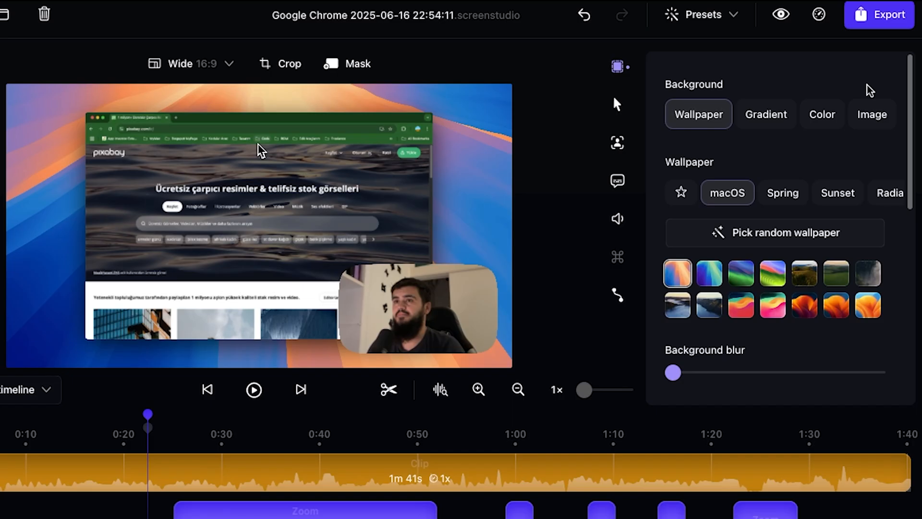
{"action": "left_click", "coordinate": [710, 278]}
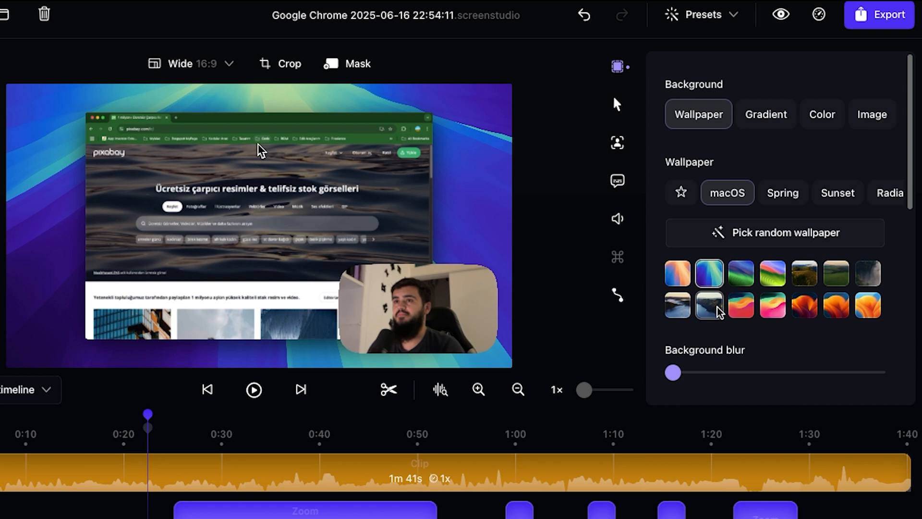
{"action": "left_click", "coordinate": [656, 259]}
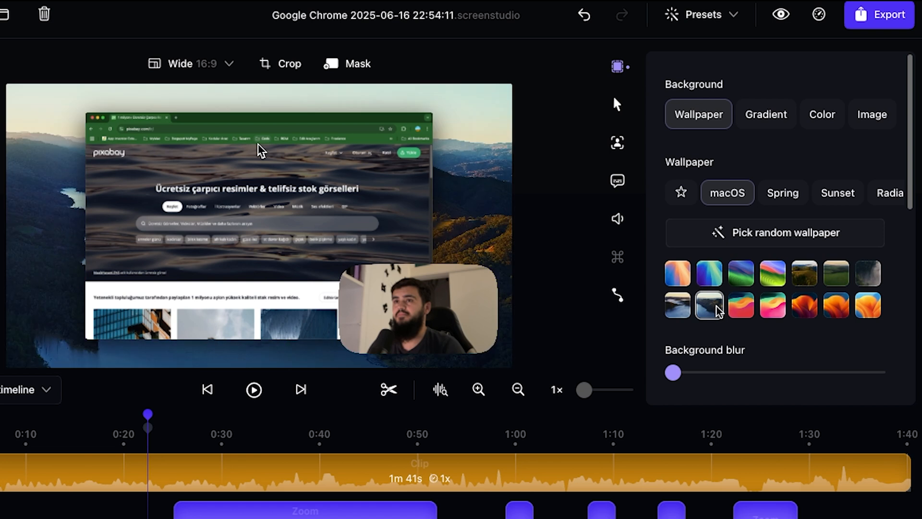
{"action": "left_click", "coordinate": [741, 305]}
Step: Try the gradient, solid color and image background types on the recording
{"action": "left_click", "coordinate": [763, 117]}
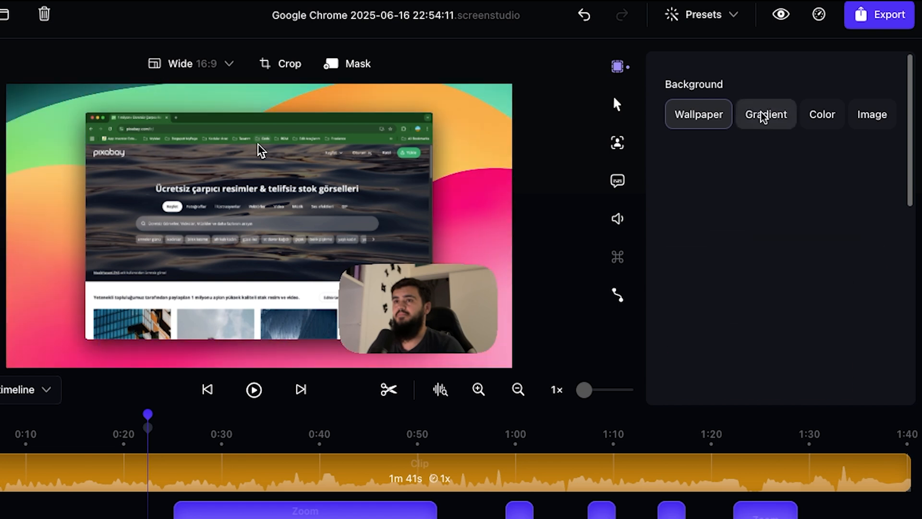
{"action": "left_click", "coordinate": [775, 270]}
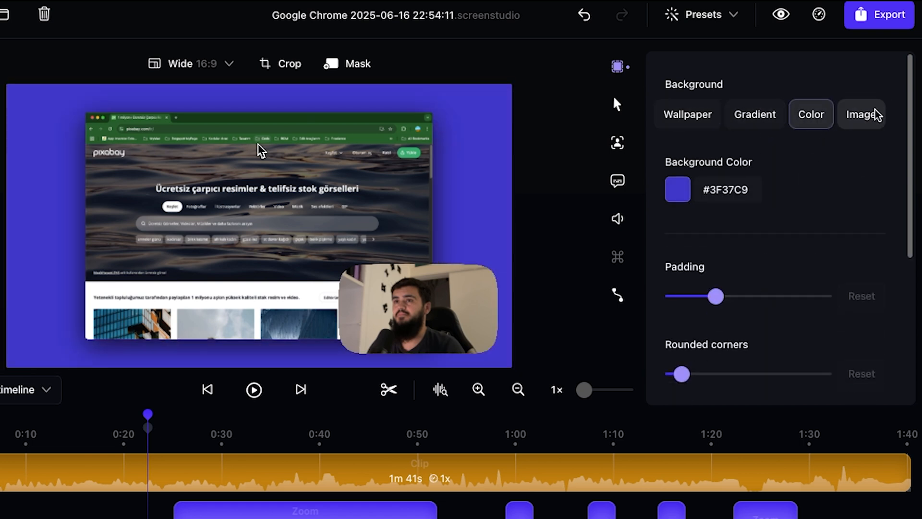
{"action": "left_click", "coordinate": [860, 114]}
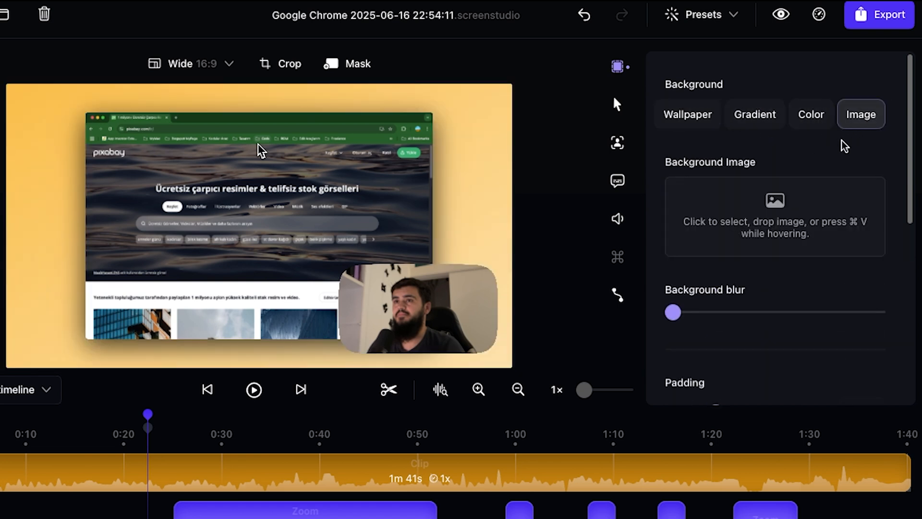
Step: Apply the dark-to-light blue gradient preset (#03045E to #CAF0F8) as the recording's background
{"action": "left_click", "coordinate": [754, 115]}
{"action": "scroll", "coordinate": [807, 308], "scroll_direction": "down", "scroll_amount": 2}
{"action": "left_click", "coordinate": [809, 293]}
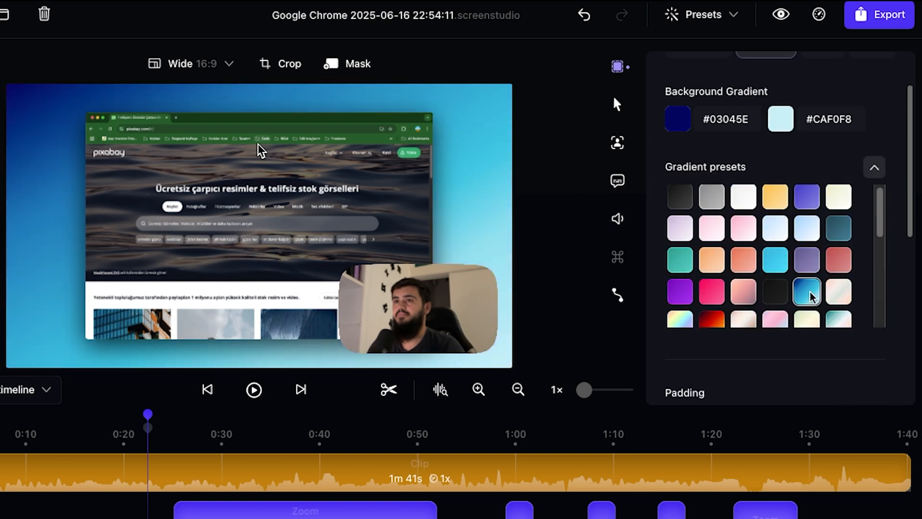
Step: Set the recording's padding to 5.7% and slightly increase its rounded corners
{"action": "left_click_drag", "start_coordinate": [917, 188], "coordinate": [896, 319]}
{"action": "left_click_drag", "start_coordinate": [715, 118], "coordinate": [693, 142]}
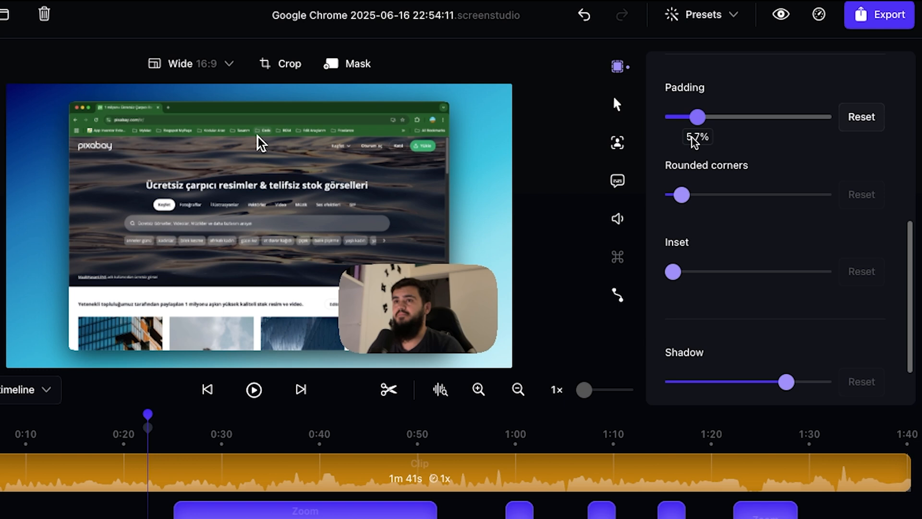
{"action": "left_click_drag", "start_coordinate": [688, 199], "coordinate": [683, 220]}
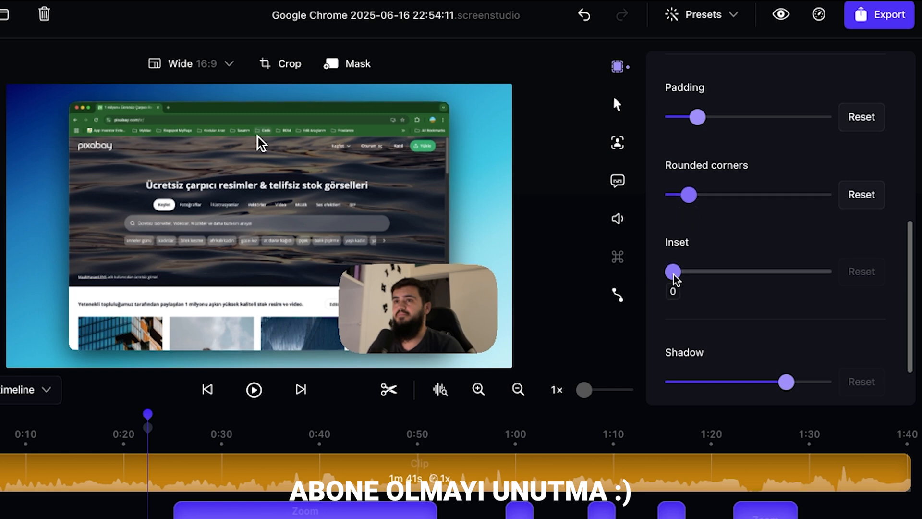
Step: Try an inset of about 41 around the recording and reset it
{"action": "left_click_drag", "start_coordinate": [676, 279], "coordinate": [781, 280]}
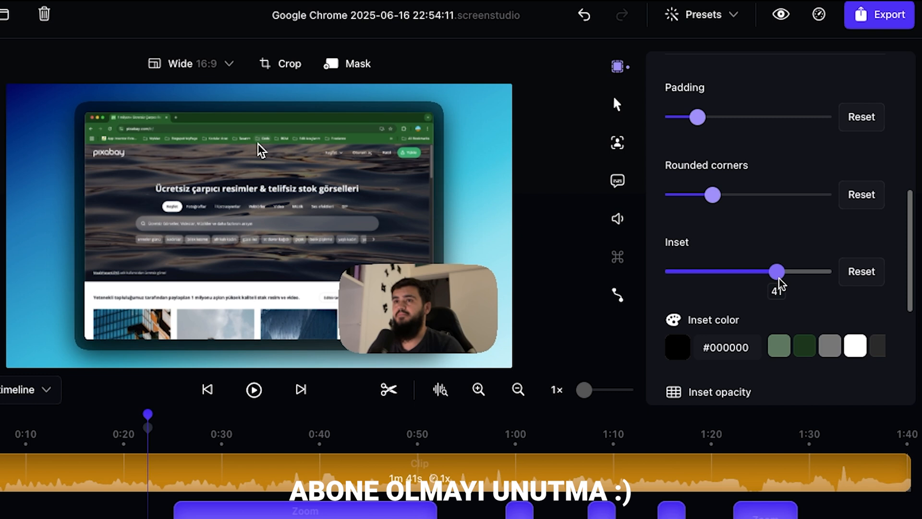
{"action": "left_click_drag", "start_coordinate": [779, 284], "coordinate": [859, 282]}
{"action": "left_click", "coordinate": [859, 279]}
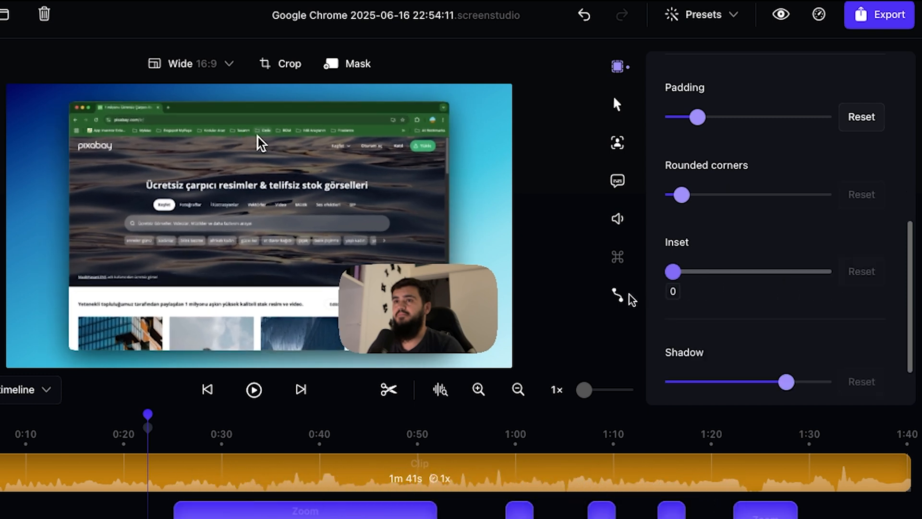
Step: Apply a moderate black inset around the recording and slightly lower the inset opacity
{"action": "left_click_drag", "start_coordinate": [644, 293], "coordinate": [718, 288]}
{"action": "scroll", "coordinate": [849, 257], "scroll_direction": "down", "scroll_amount": 2}
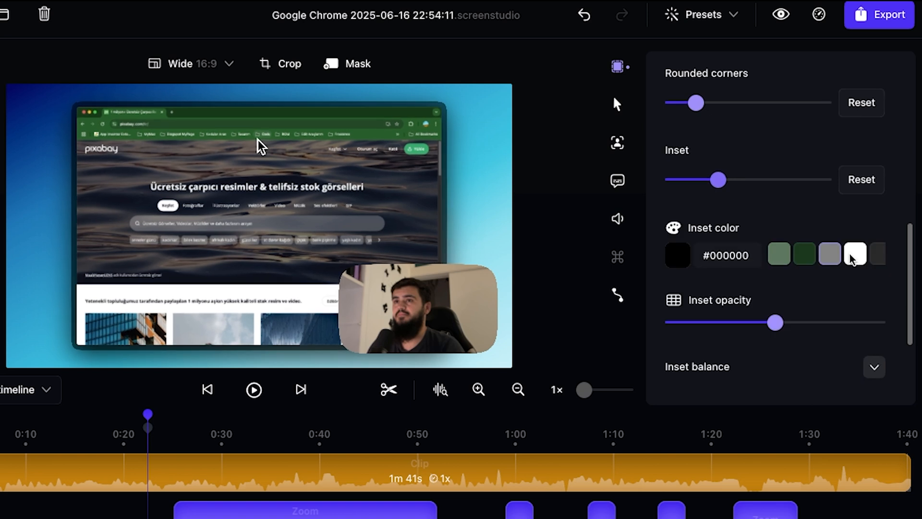
{"action": "scroll", "coordinate": [910, 288], "scroll_direction": "down", "scroll_amount": 3}
{"action": "mouse_move", "coordinate": [774, 244]}
{"action": "left_mouse_down"}
{"action": "mouse_move", "coordinate": [904, 249]}
{"action": "mouse_move", "coordinate": [623, 258]}
{"action": "mouse_move", "coordinate": [767, 256]}
{"action": "left_mouse_up"}
Step: Try shifting the inset balance slightly and reduce the recording's shadow a little
{"action": "scroll", "coordinate": [789, 269], "scroll_direction": "down", "scroll_amount": 2}
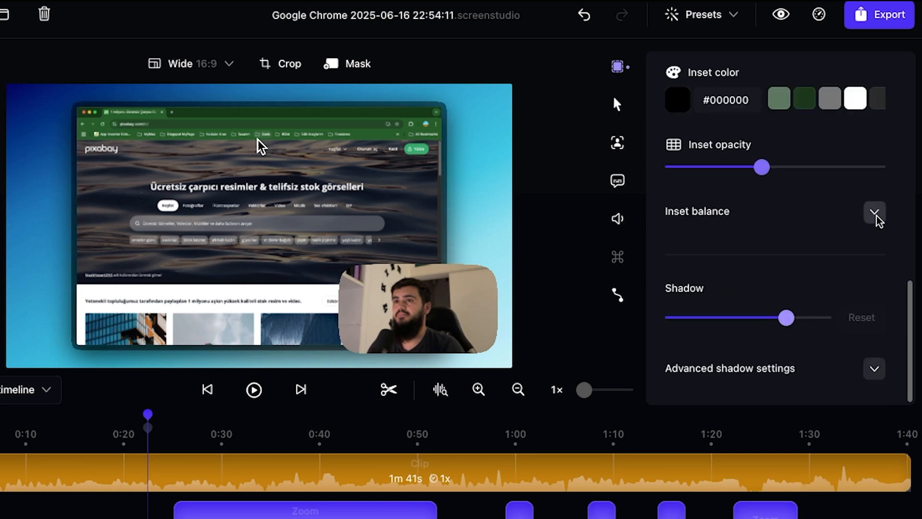
{"action": "left_click", "coordinate": [877, 214]}
{"action": "mouse_move", "coordinate": [775, 293]}
{"action": "left_mouse_down"}
{"action": "mouse_move", "coordinate": [853, 246]}
{"action": "mouse_move", "coordinate": [681, 300]}
{"action": "mouse_move", "coordinate": [811, 255]}
{"action": "mouse_move", "coordinate": [742, 298]}
{"action": "mouse_move", "coordinate": [779, 283]}
{"action": "left_mouse_up"}
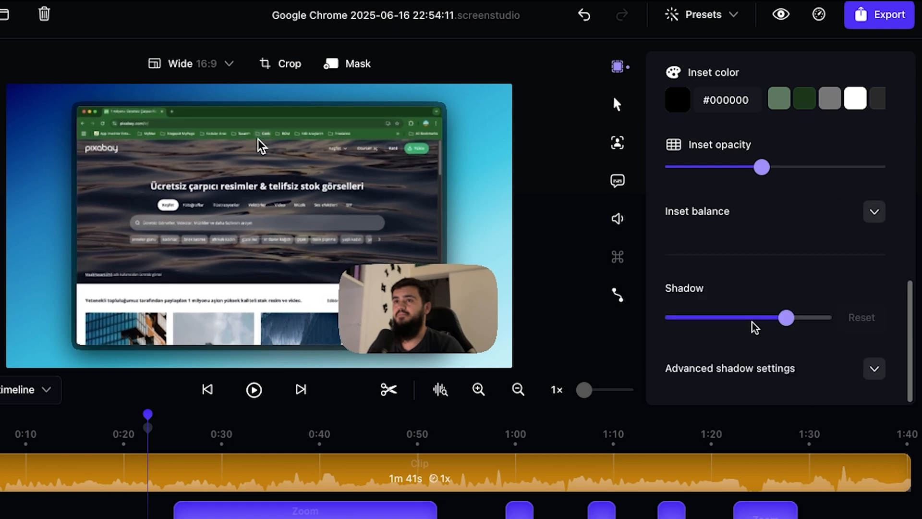
{"action": "left_click_drag", "start_coordinate": [786, 317], "coordinate": [753, 334]}
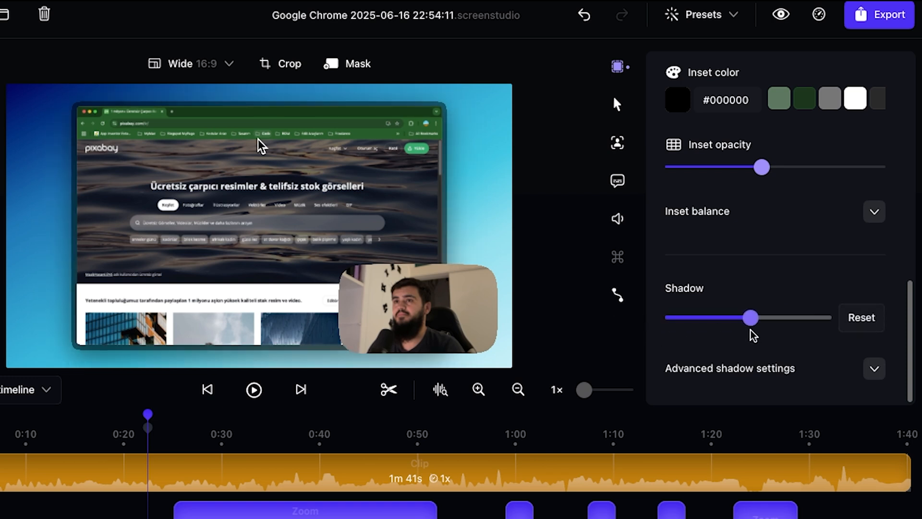
{"action": "scroll", "coordinate": [906, 282], "scroll_direction": "up", "scroll_amount": 3}
{"action": "left_click_drag", "start_coordinate": [912, 284], "coordinate": [899, 107]}
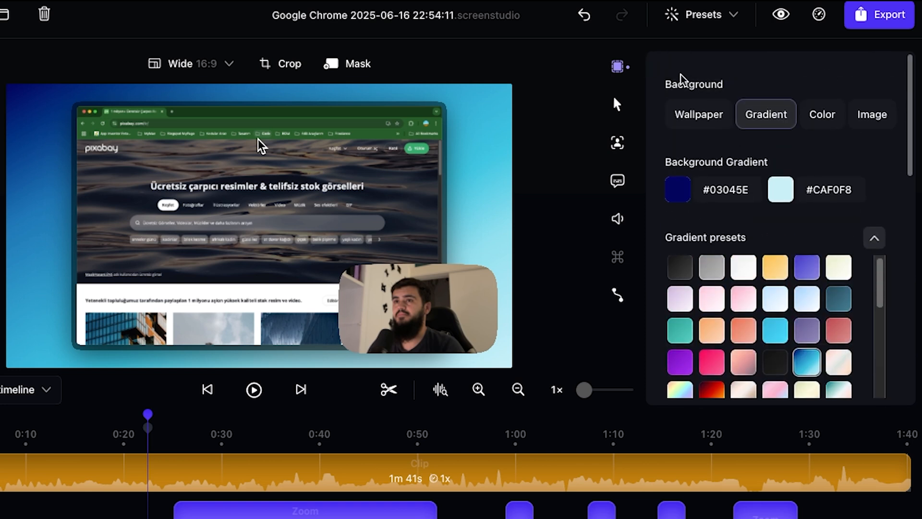
Step: Change the recording's cursor style to the yellow arrow
{"action": "left_click", "coordinate": [618, 106]}
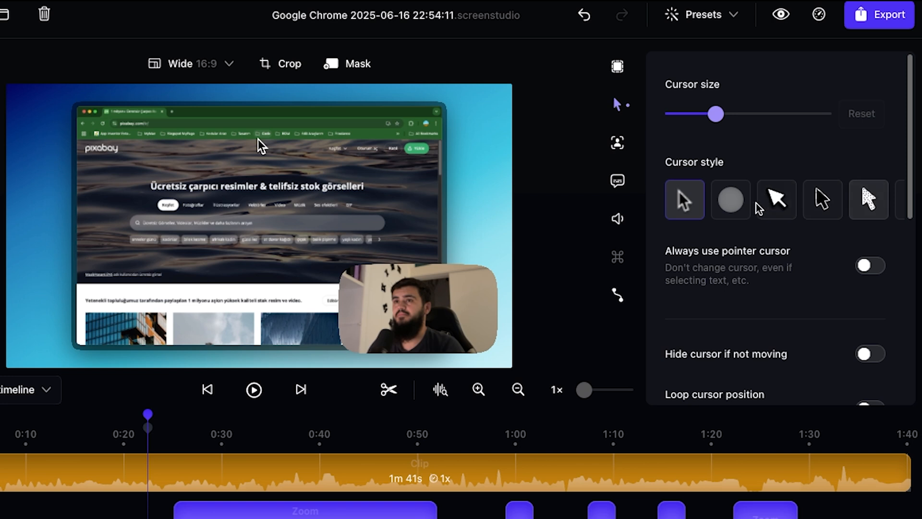
{"action": "left_click", "coordinate": [817, 207]}
{"action": "left_click", "coordinate": [851, 208]}
{"action": "left_click", "coordinate": [862, 204]}
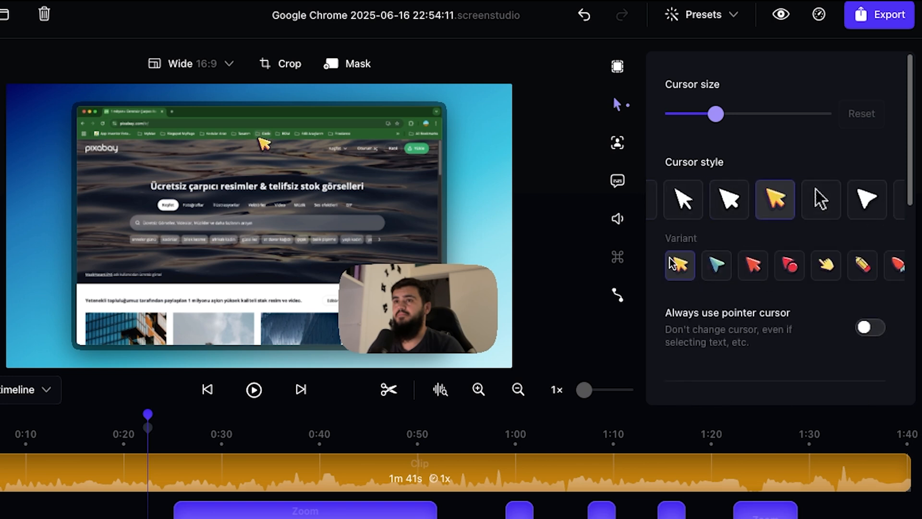
Step: Try the red and pencil variants of the cursor style and return to the yellow arrow
{"action": "left_click", "coordinate": [889, 271]}
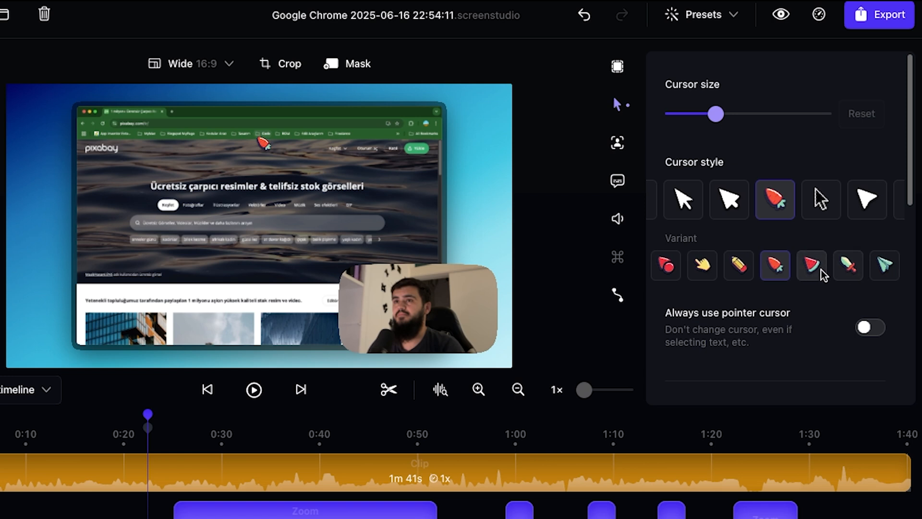
{"action": "left_click", "coordinate": [738, 267]}
{"action": "left_click", "coordinate": [669, 275]}
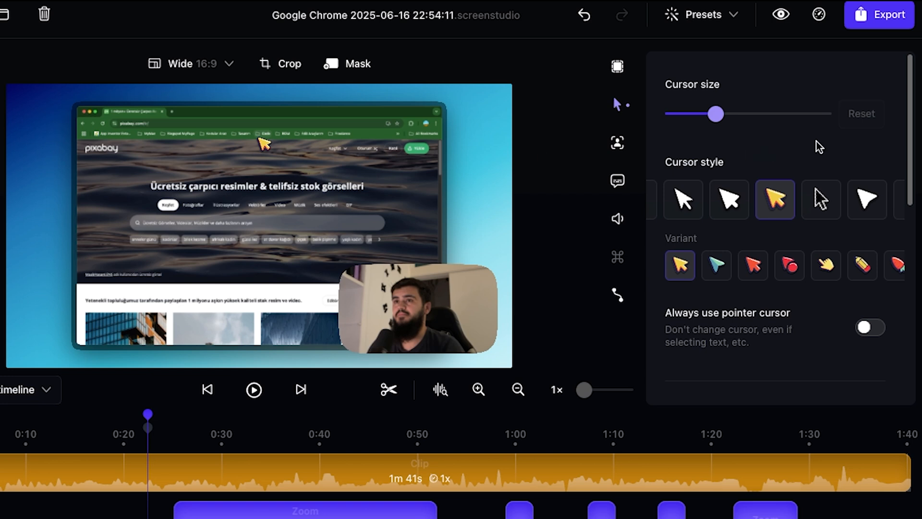
Step: Slightly increase the cursor size and compare Always use pointer cursor on and off at about 0:43, leaving it off
{"action": "left_click_drag", "start_coordinate": [714, 115], "coordinate": [723, 150]}
{"action": "left_click_drag", "start_coordinate": [909, 121], "coordinate": [904, 196]}
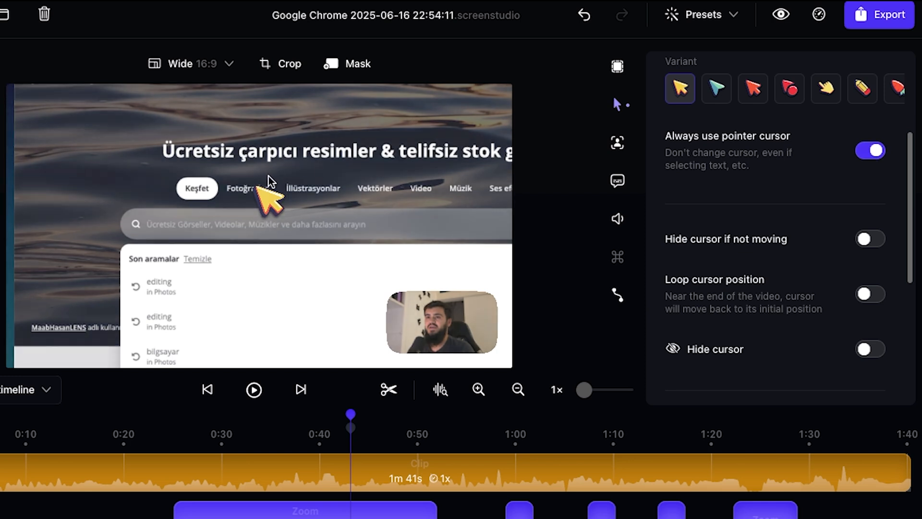
{"action": "left_click", "coordinate": [871, 151]}
{"action": "left_click", "coordinate": [331, 422]}
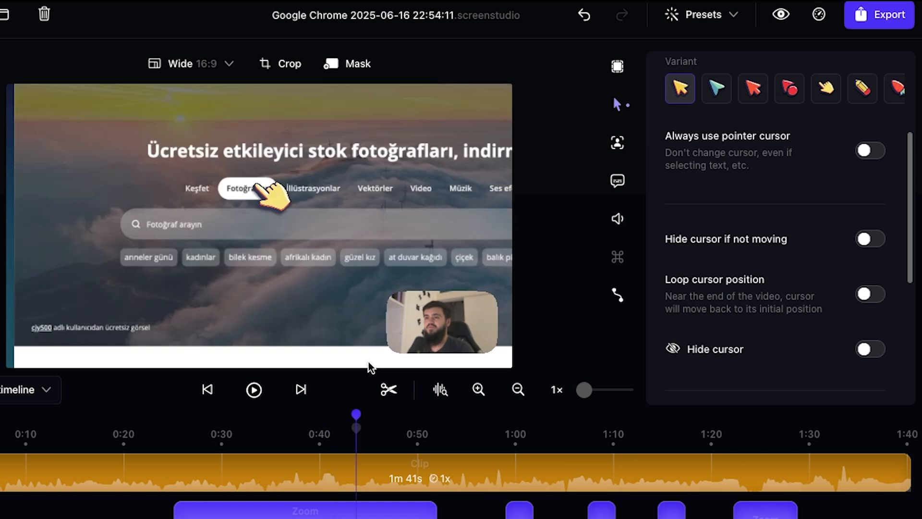
{"action": "left_click", "coordinate": [871, 151]}
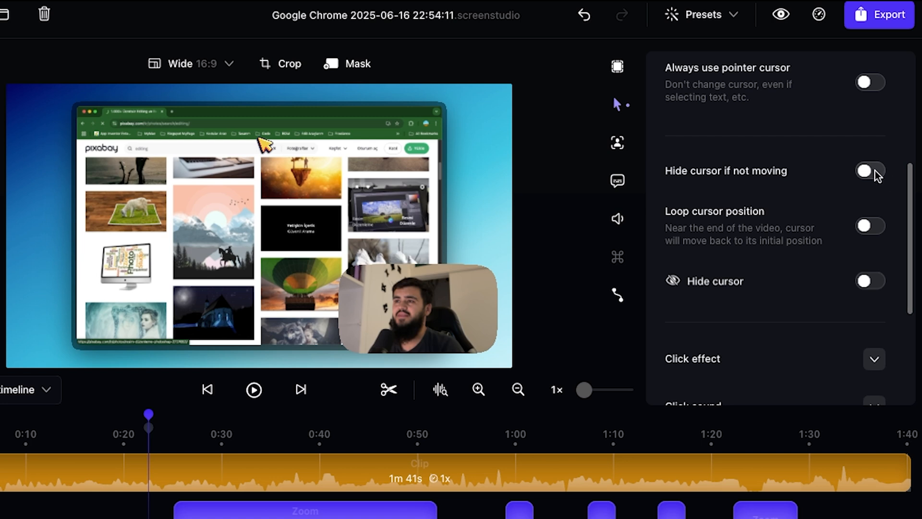
Step: Compare the cursor's position at the clip's start and end for the loop option, and try Hide cursor on and off
{"action": "left_click_drag", "start_coordinate": [916, 194], "coordinate": [906, 247]}
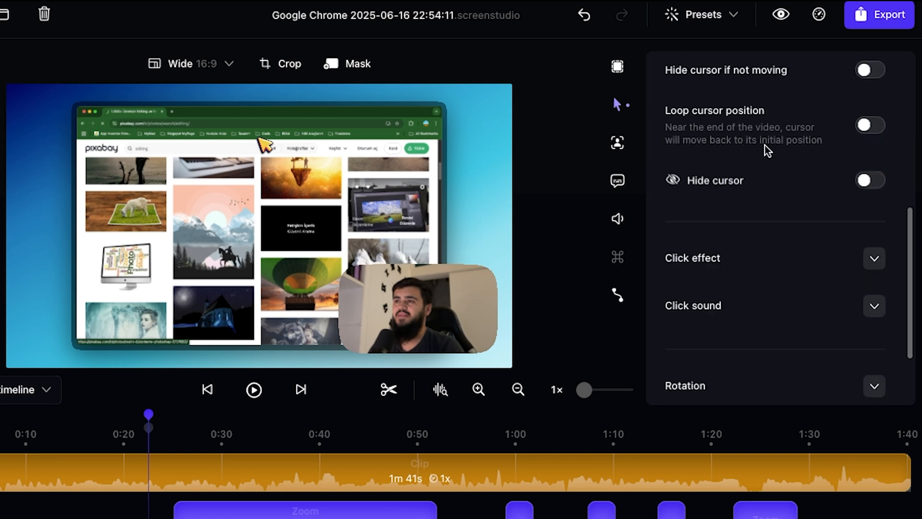
{"action": "left_click", "coordinate": [2, 419]}
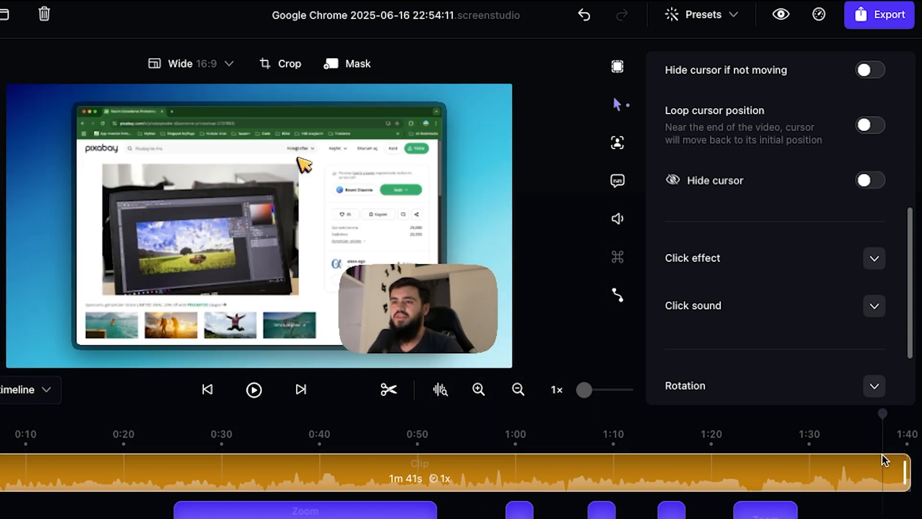
{"action": "left_click", "coordinate": [875, 459]}
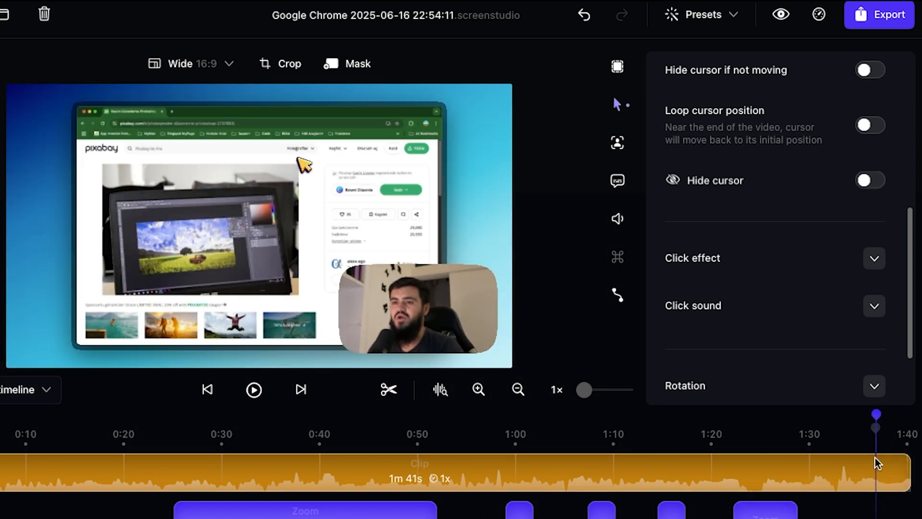
{"action": "left_click", "coordinate": [869, 182]}
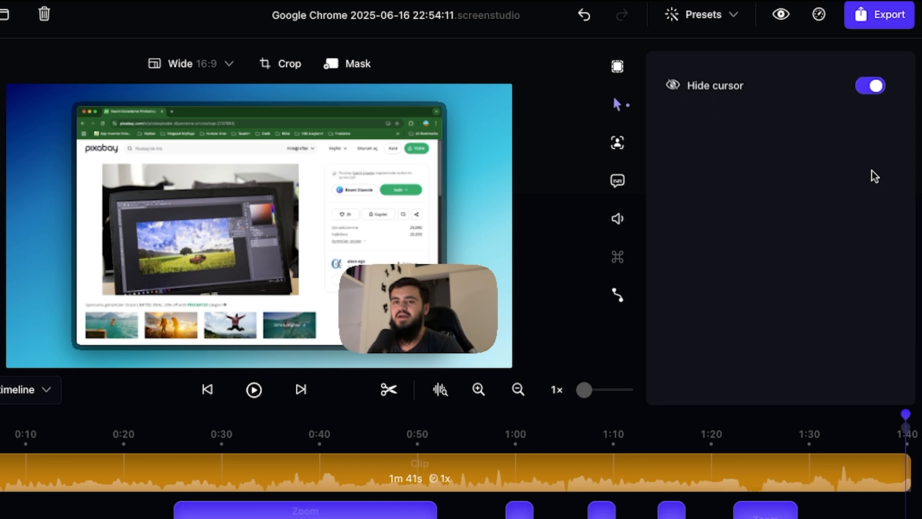
{"action": "left_click", "coordinate": [869, 88]}
Step: Set the click effect to Circle and preview it from about 0:24
{"action": "scroll", "coordinate": [768, 192], "scroll_direction": "down", "scroll_amount": 5}
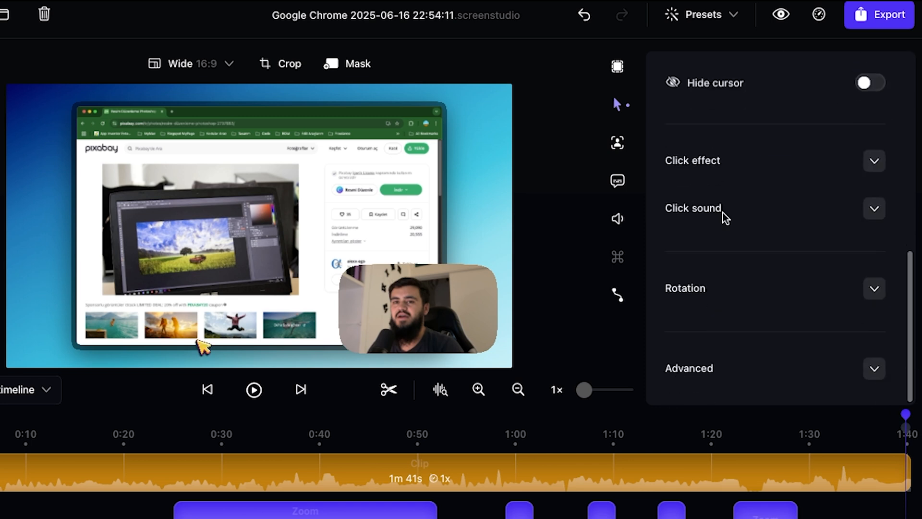
{"action": "left_click", "coordinate": [874, 161]}
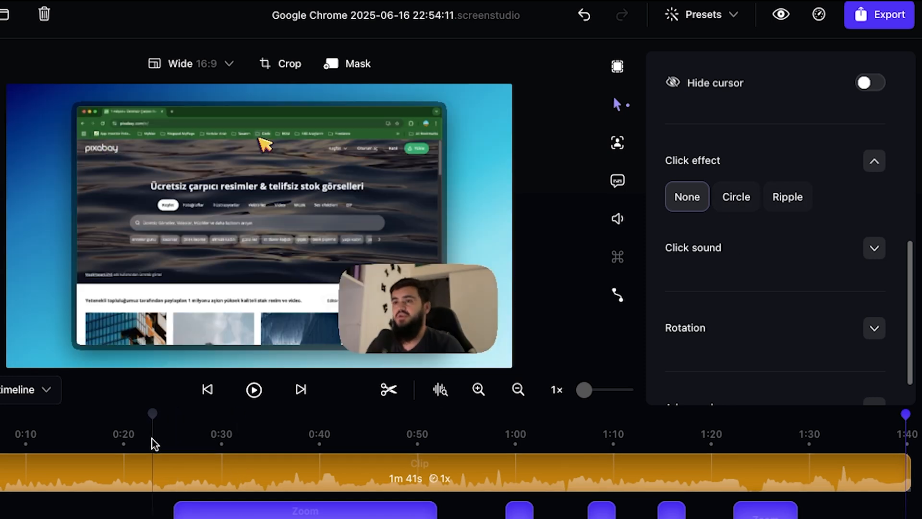
{"action": "left_click", "coordinate": [164, 421]}
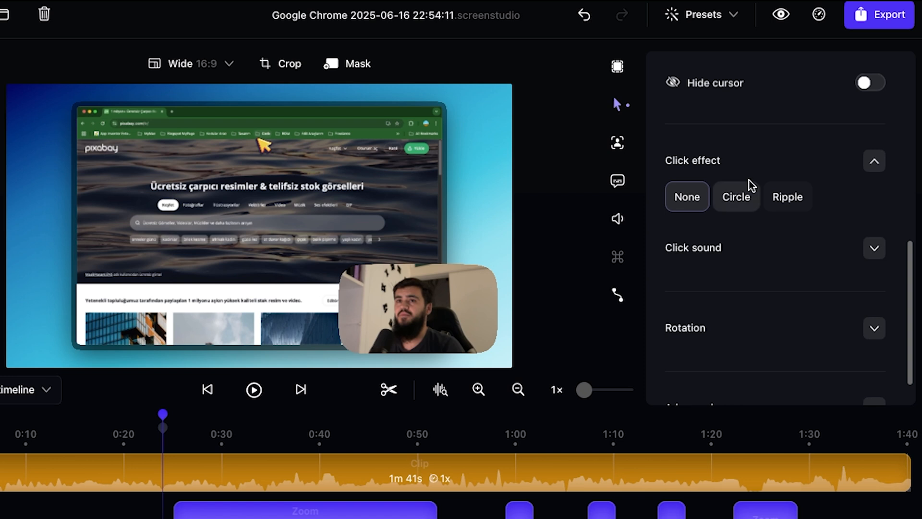
{"action": "left_click", "coordinate": [744, 197]}
{"action": "left_click", "coordinate": [254, 389]}
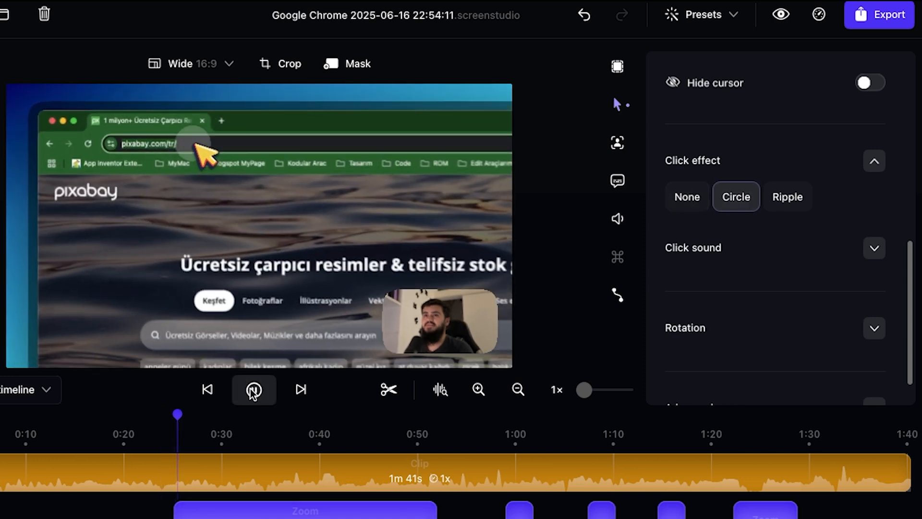
{"action": "left_click", "coordinate": [253, 389]}
Step: Set the click effect to Ripple and the click sound to MX Master
{"action": "left_click", "coordinate": [788, 196]}
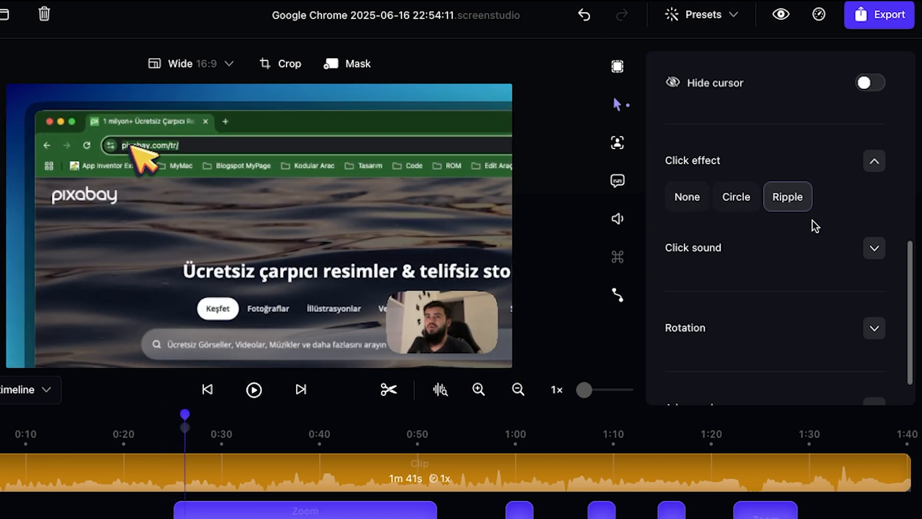
{"action": "left_click", "coordinate": [874, 249]}
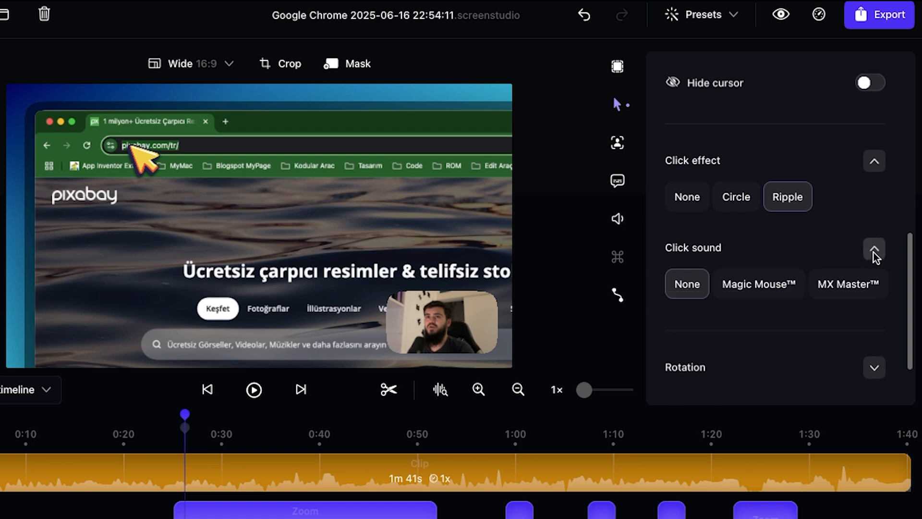
{"action": "left_click", "coordinate": [872, 288]}
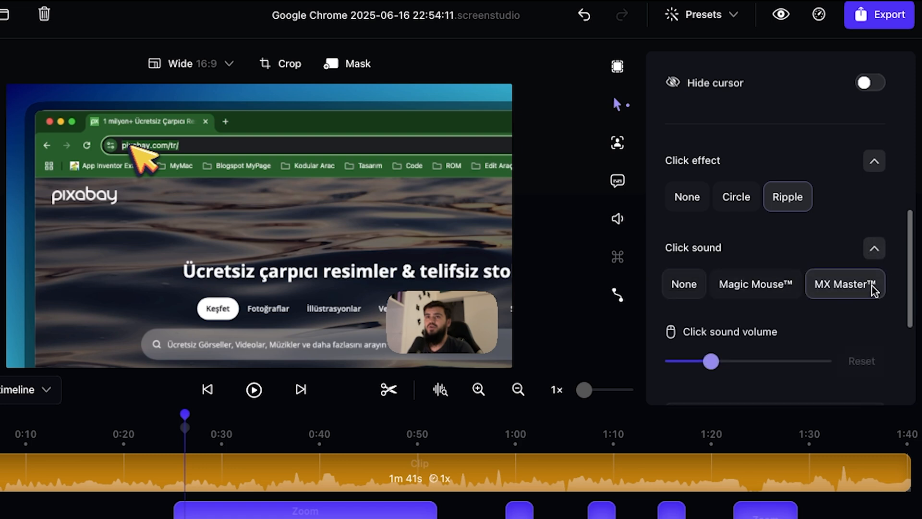
Step: Raise the click sound volume to maximum and compare the Magic Mouse and MX Master sounds, keeping MX Master
{"action": "left_click", "coordinate": [775, 289]}
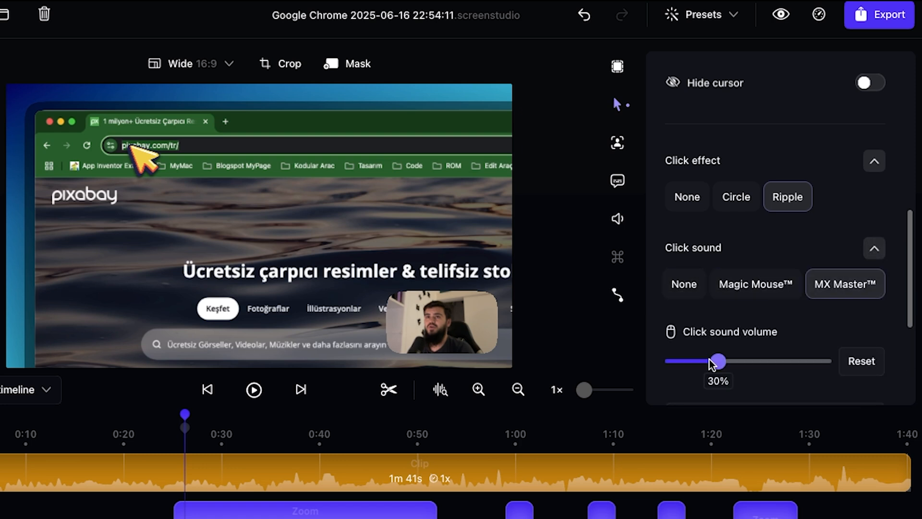
{"action": "left_click_drag", "start_coordinate": [710, 360], "coordinate": [831, 370]}
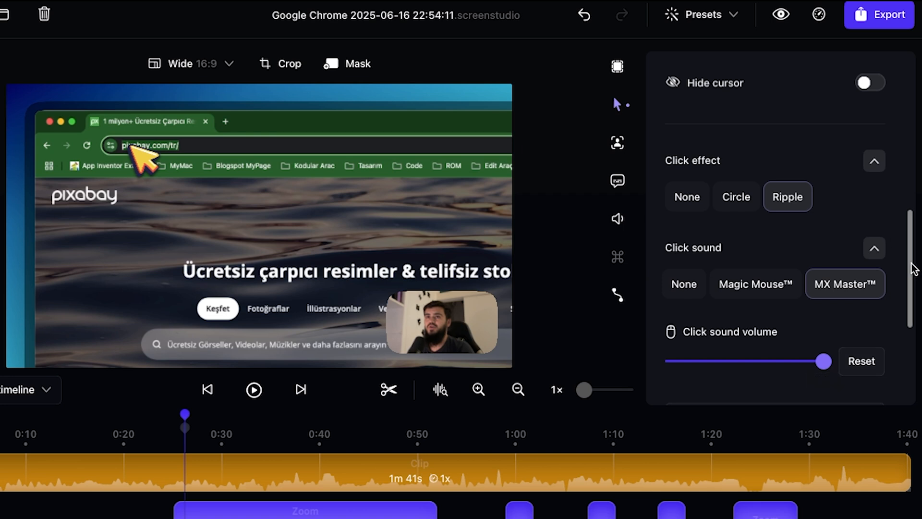
{"action": "left_click", "coordinate": [770, 285]}
{"action": "left_click", "coordinate": [860, 282]}
{"action": "scroll", "coordinate": [908, 269], "scroll_direction": "down", "scroll_amount": 3}
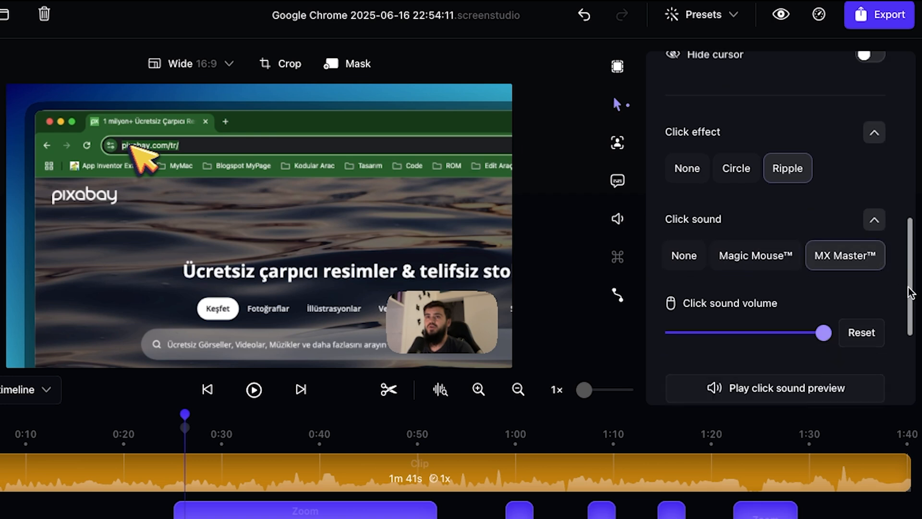
Step: Play the recording from about 0:21 to preview the ripple effect and click sound during the zoomed section
{"action": "left_click", "coordinate": [875, 161]}
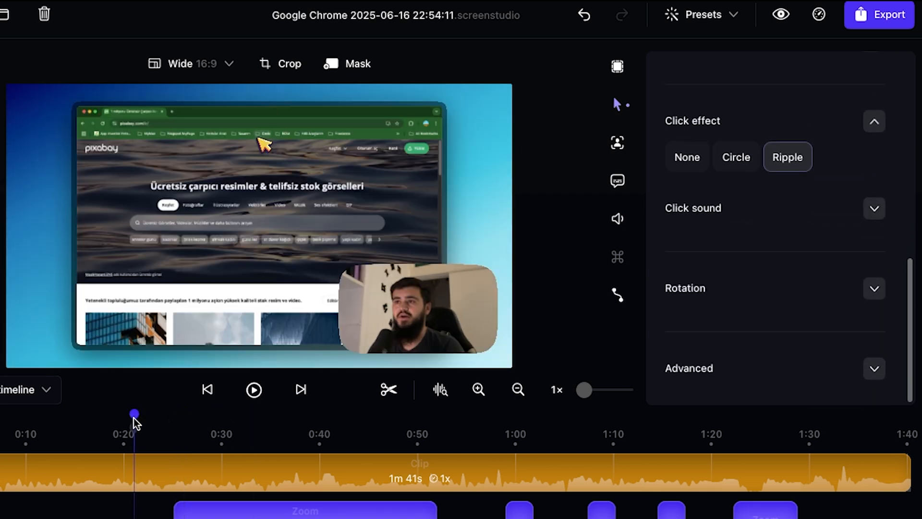
{"action": "left_click", "coordinate": [256, 390]}
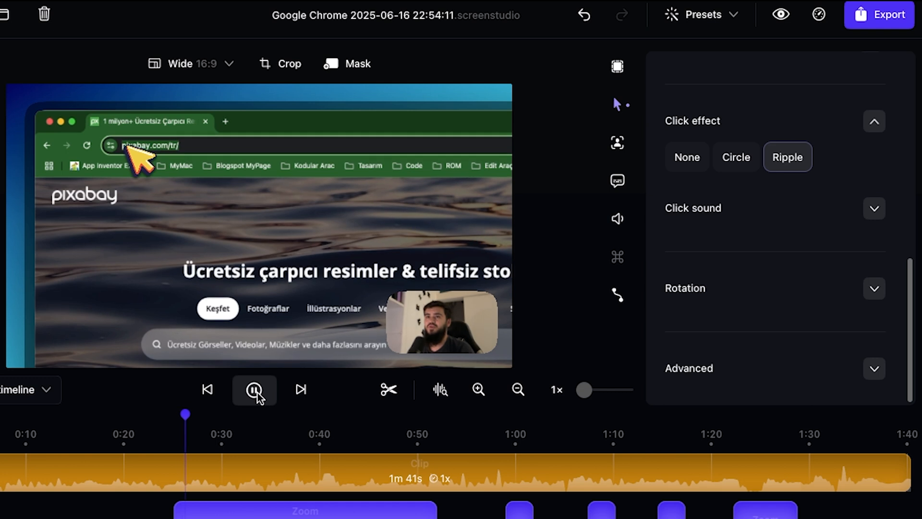
{"action": "left_click", "coordinate": [258, 393]}
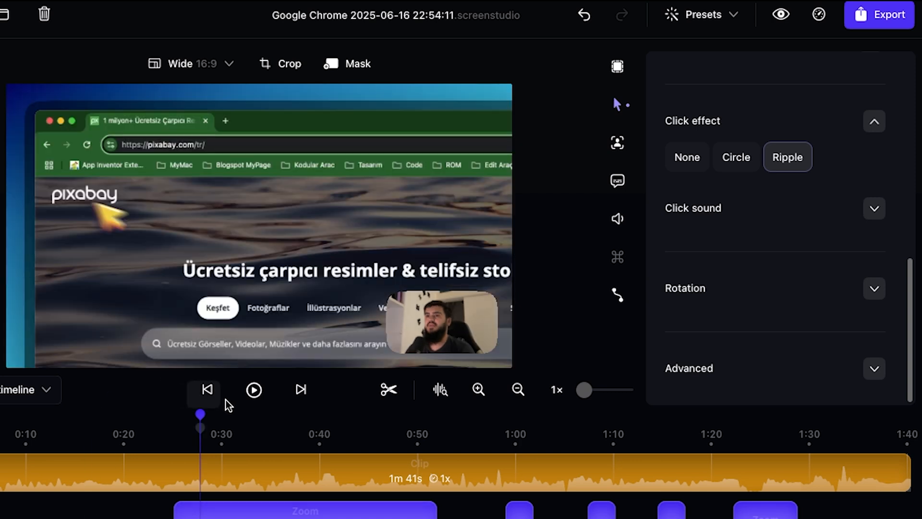
{"action": "left_click", "coordinate": [253, 389]}
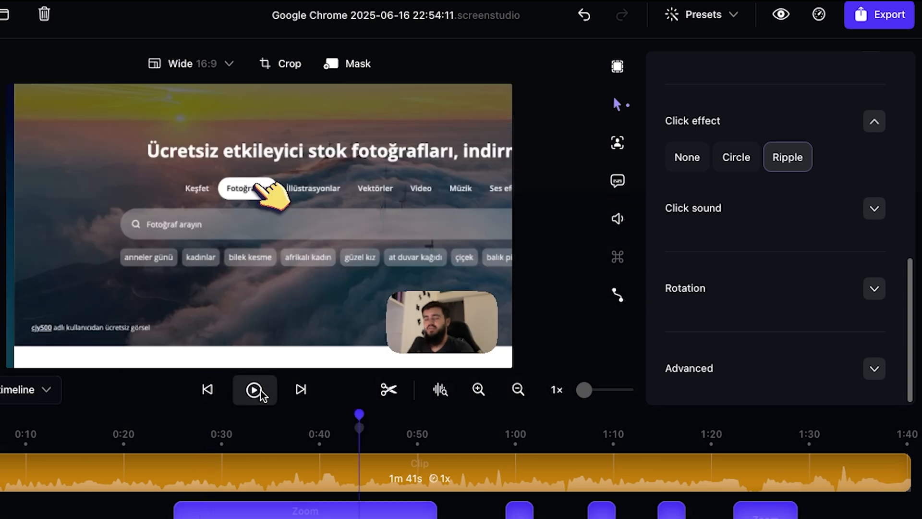
{"action": "left_click", "coordinate": [260, 390]}
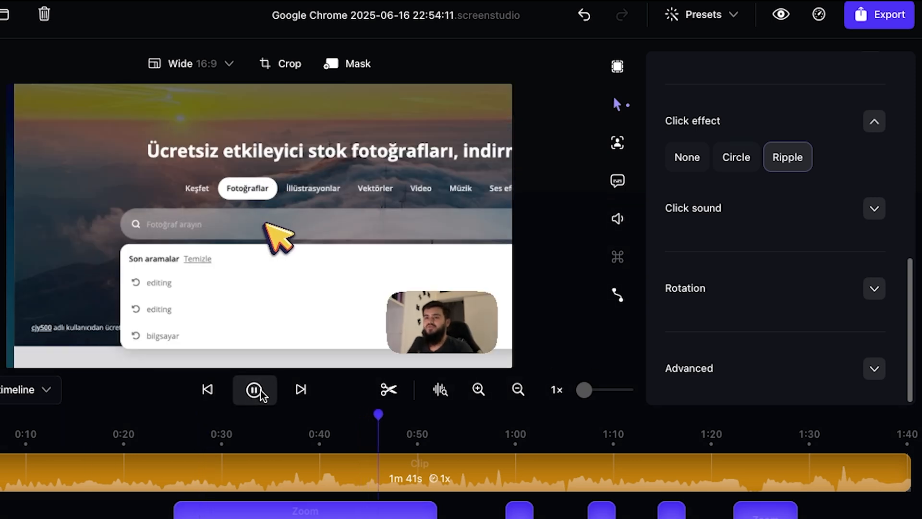
{"action": "left_click", "coordinate": [260, 390]}
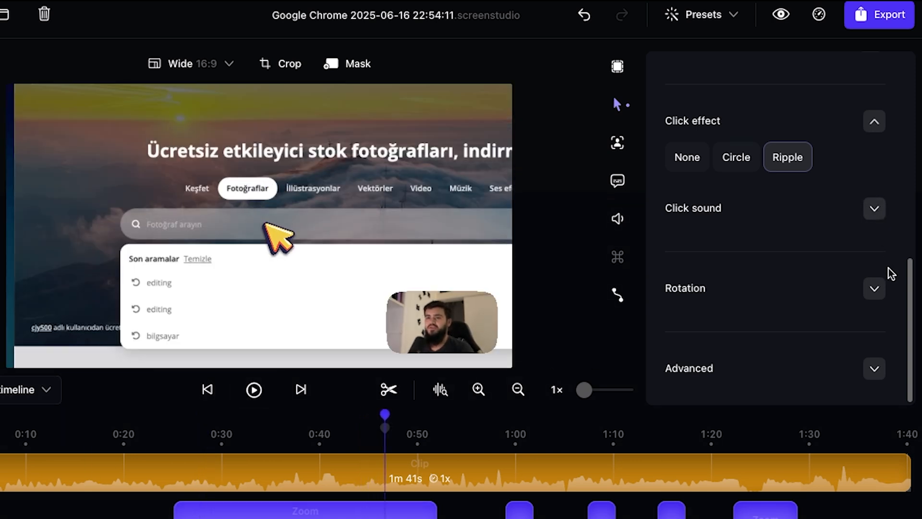
Step: Try rotating the cursor to 180°, check it at about 0:39 and 0:46, and reset the rotation
{"action": "left_click", "coordinate": [874, 289]}
{"action": "scroll", "coordinate": [829, 263], "scroll_direction": "down", "scroll_amount": 3}
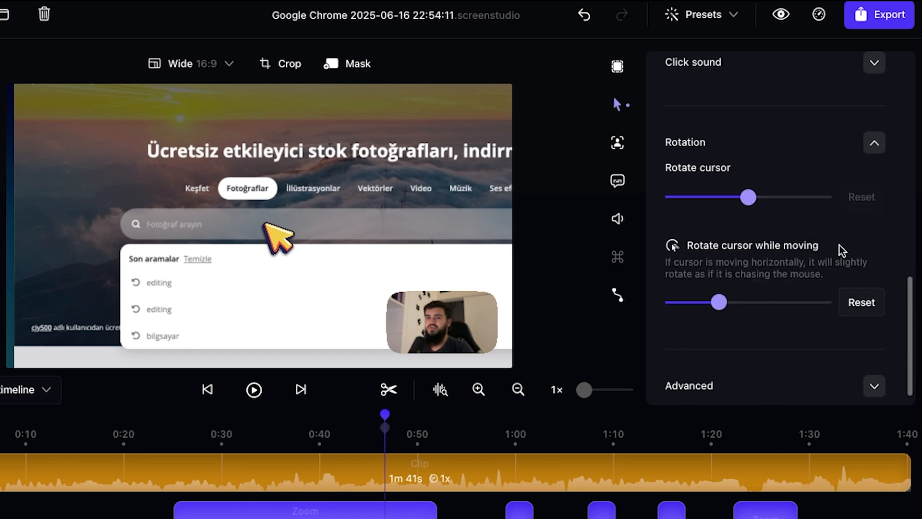
{"action": "mouse_move", "coordinate": [756, 189]}
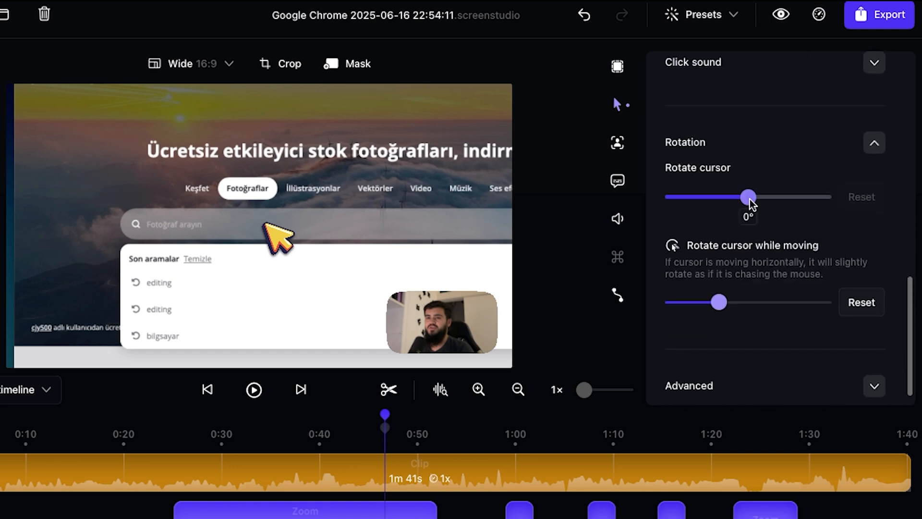
{"action": "left_click_drag", "start_coordinate": [749, 197], "coordinate": [843, 209]}
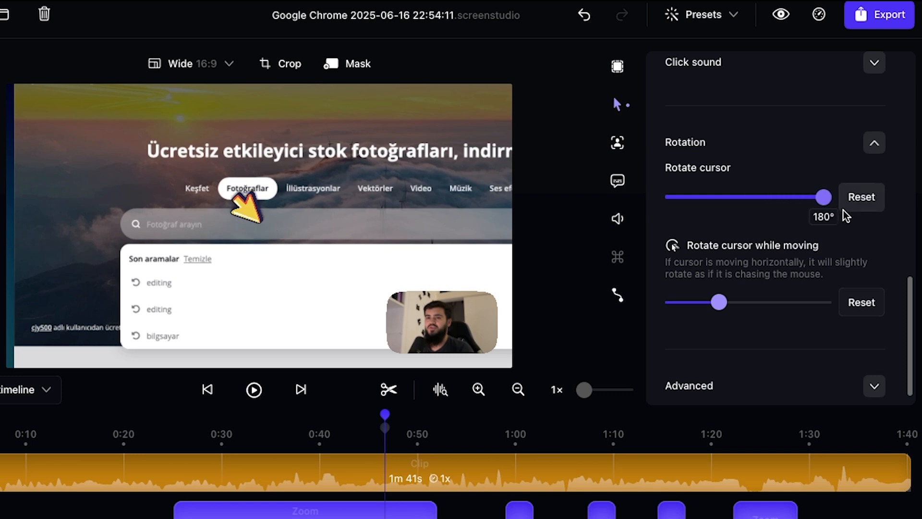
{"action": "left_click", "coordinate": [306, 418]}
{"action": "left_click", "coordinate": [377, 417]}
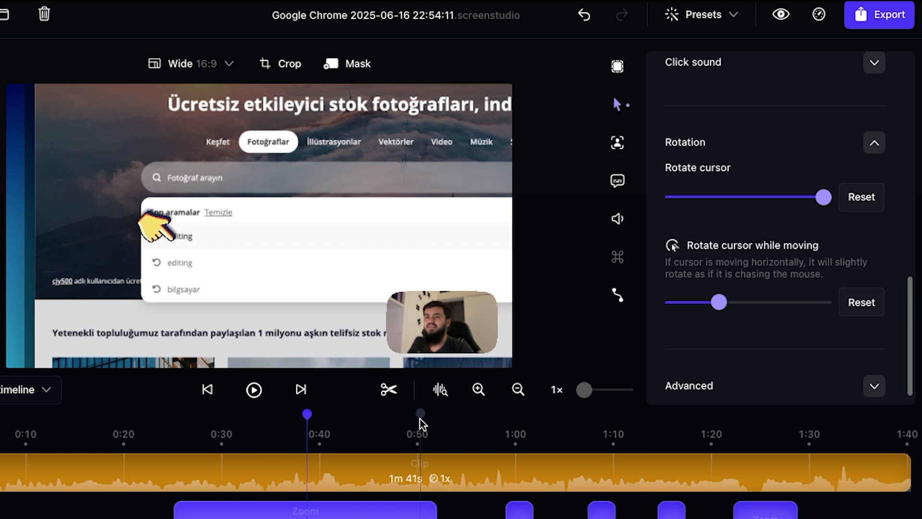
{"action": "left_click", "coordinate": [860, 196]}
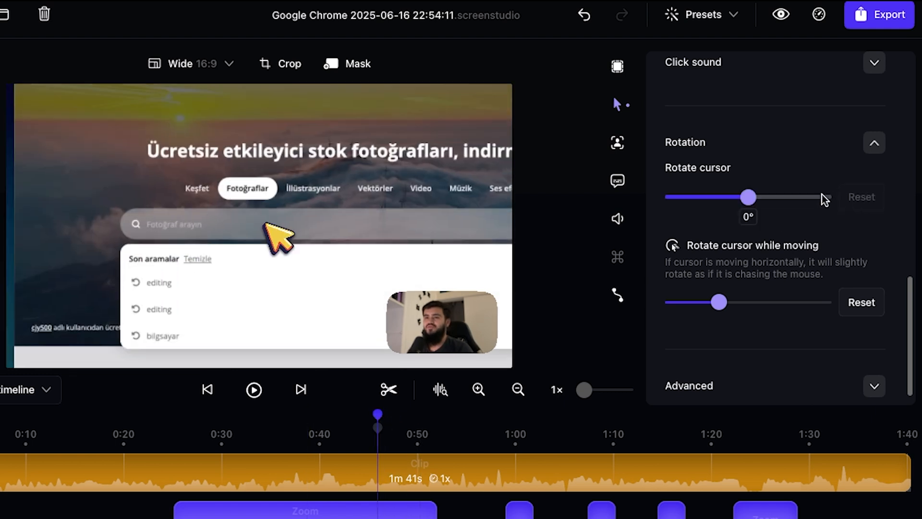
Step: Try Rotate cursor while moving at maximum, preview it near 0:48, and reset it to the default
{"action": "scroll", "coordinate": [821, 270], "scroll_direction": "down", "scroll_amount": 1}
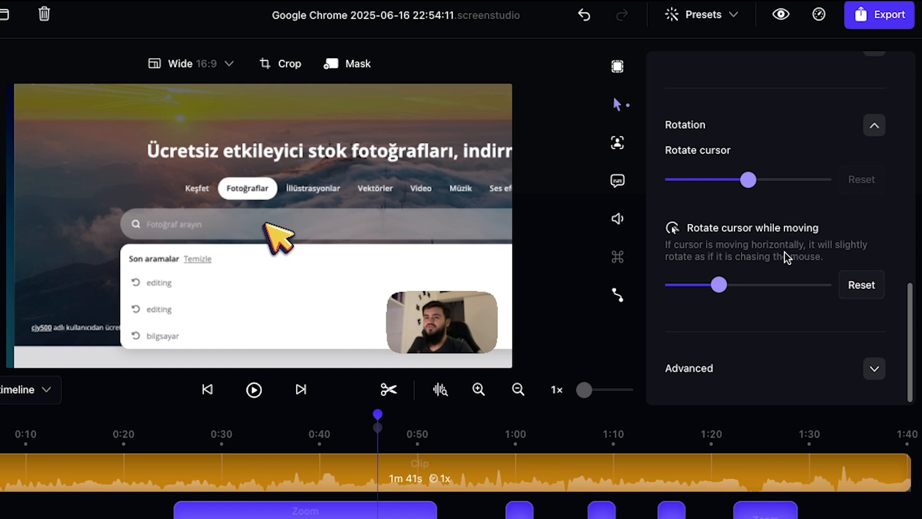
{"action": "left_click_drag", "start_coordinate": [719, 284], "coordinate": [853, 281]}
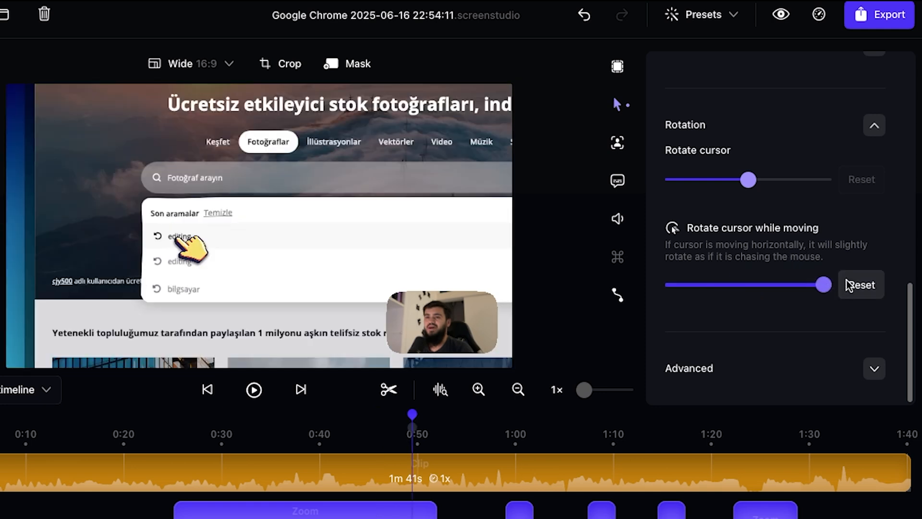
{"action": "left_click", "coordinate": [254, 391]}
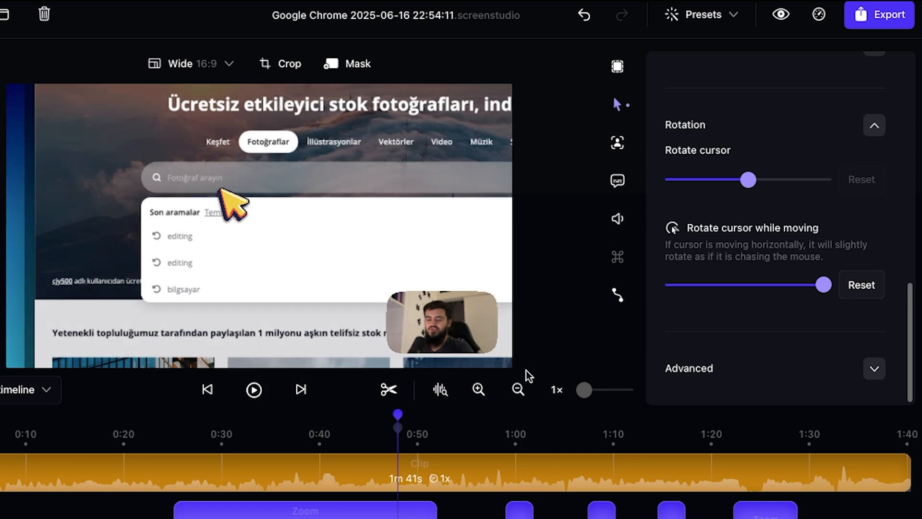
{"action": "left_click", "coordinate": [880, 284]}
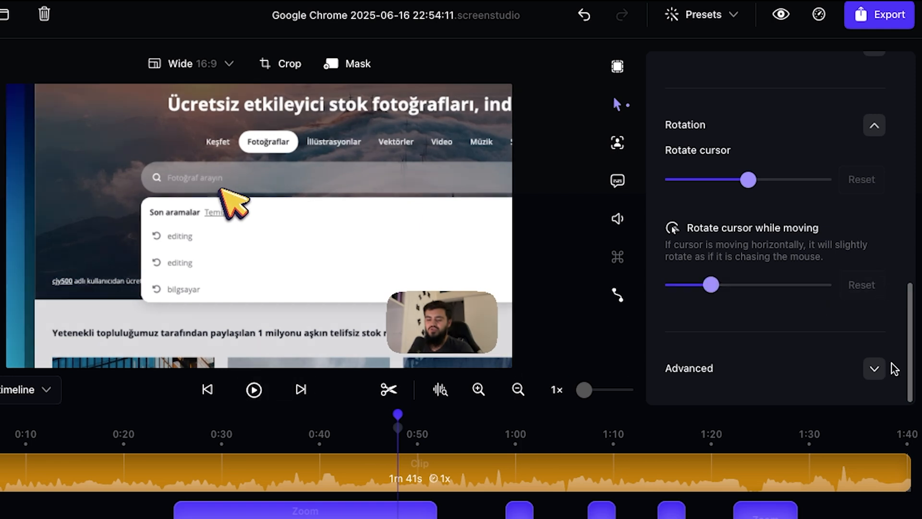
Step: Look over the advanced cursor options and open the camera settings
{"action": "left_click", "coordinate": [874, 369]}
{"action": "left_click_drag", "start_coordinate": [908, 284], "coordinate": [909, 120]}
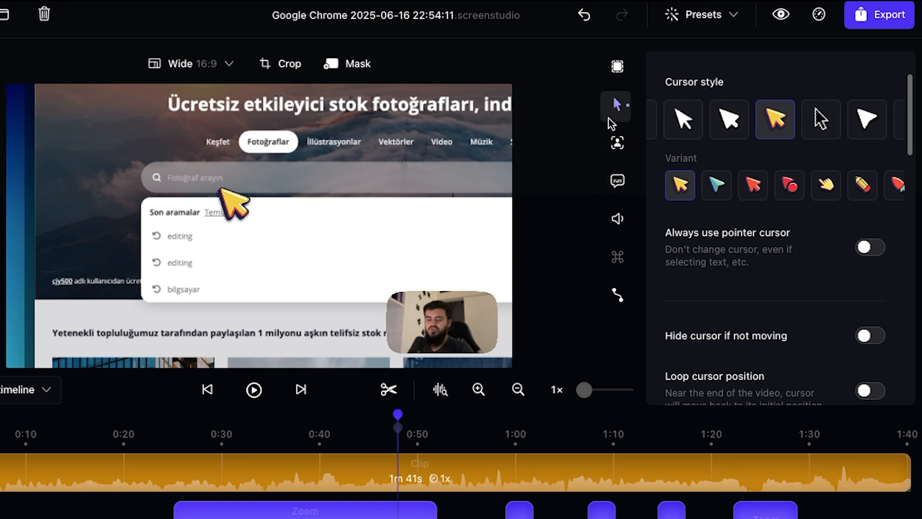
{"action": "left_click", "coordinate": [620, 148]}
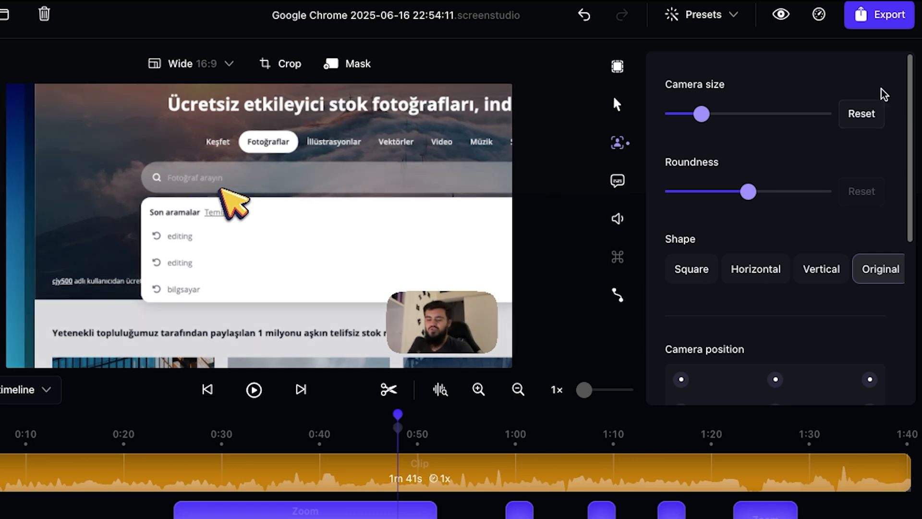
Step: Try out the camera size setting and make the webcam overlay slightly larger
{"action": "mouse_move", "coordinate": [706, 117]}
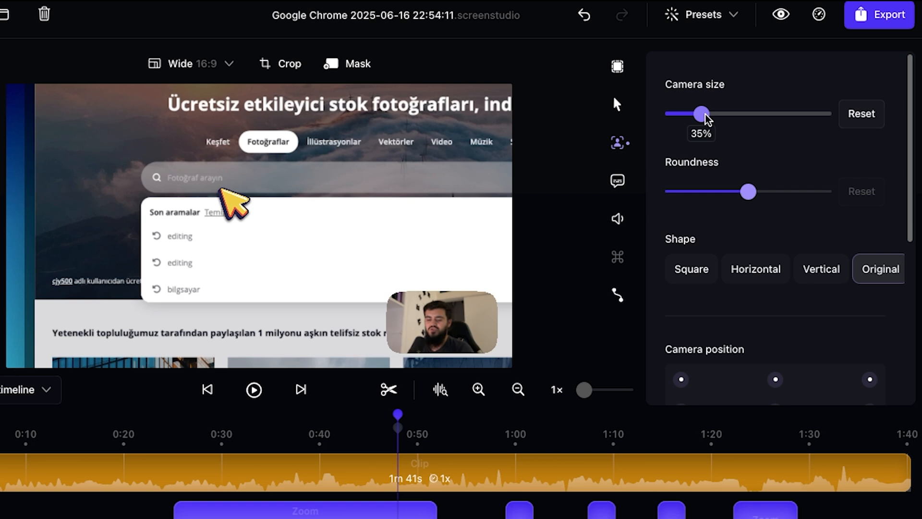
{"action": "mouse_move", "coordinate": [705, 118]}
{"action": "left_mouse_down"}
{"action": "mouse_move", "coordinate": [744, 116]}
{"action": "mouse_move", "coordinate": [699, 117]}
{"action": "left_mouse_up"}
{"action": "left_click", "coordinate": [865, 120]}
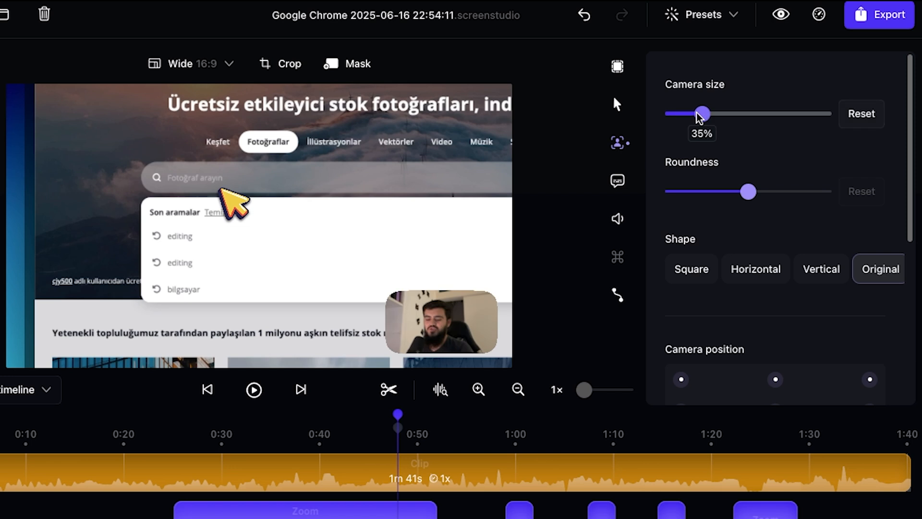
{"action": "left_click_drag", "start_coordinate": [908, 157], "coordinate": [911, 193]}
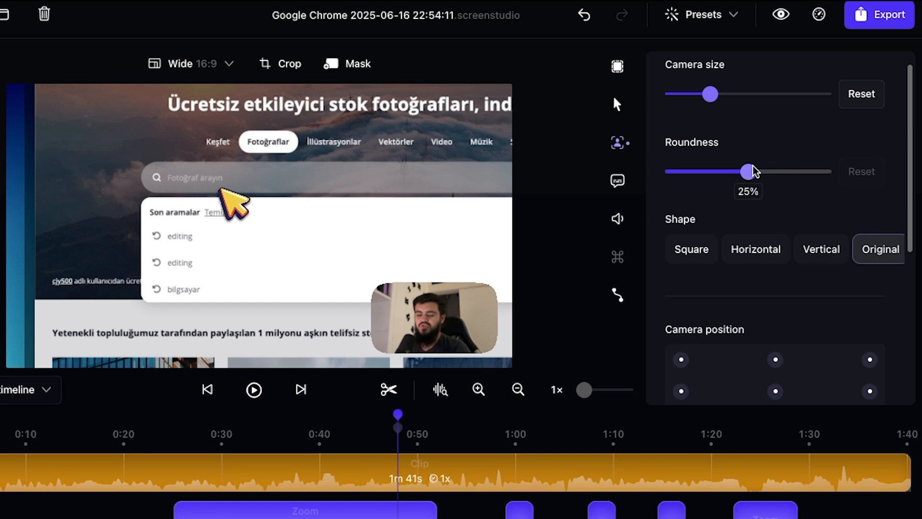
Step: Try the webcam's roundness down to 0%, try the Square shape, and set the roundness to 20%
{"action": "left_click_drag", "start_coordinate": [749, 172], "coordinate": [774, 172]}
{"action": "left_click_drag", "start_coordinate": [831, 185], "coordinate": [620, 181]}
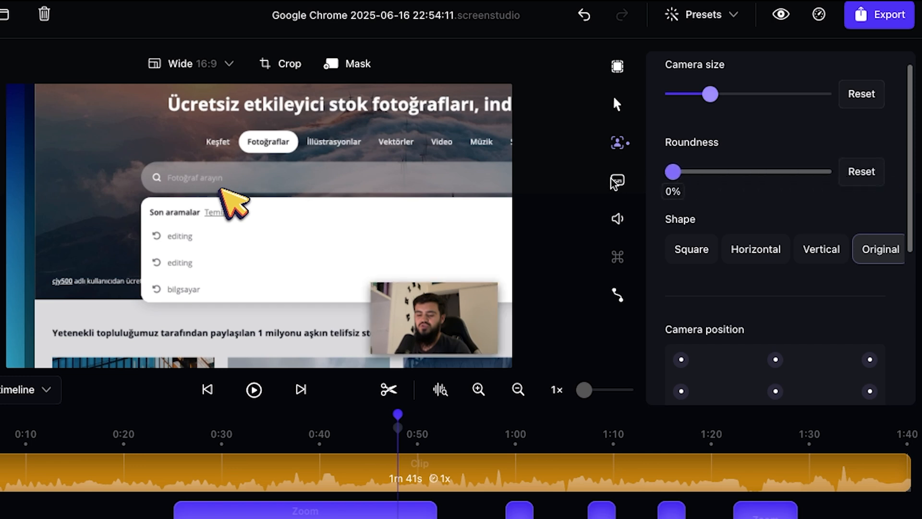
{"action": "scroll", "coordinate": [701, 182], "scroll_direction": "down", "scroll_amount": 2}
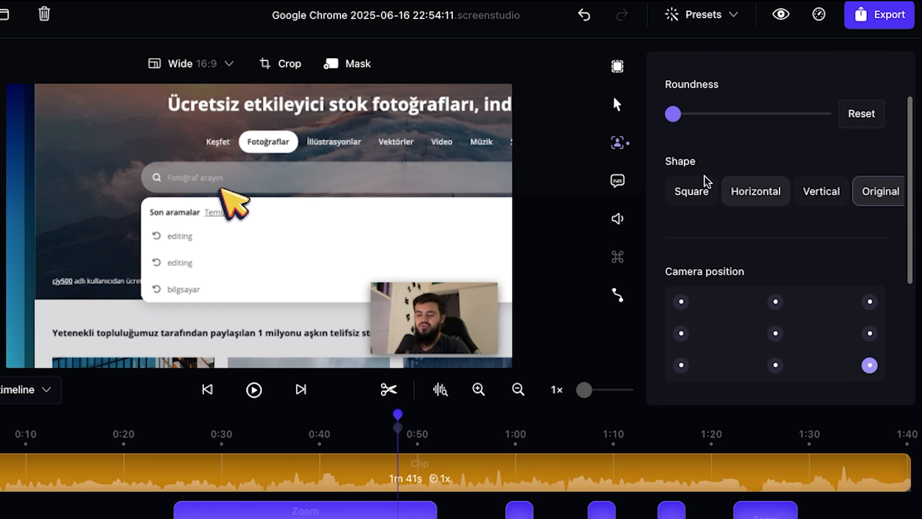
{"action": "left_click", "coordinate": [690, 193]}
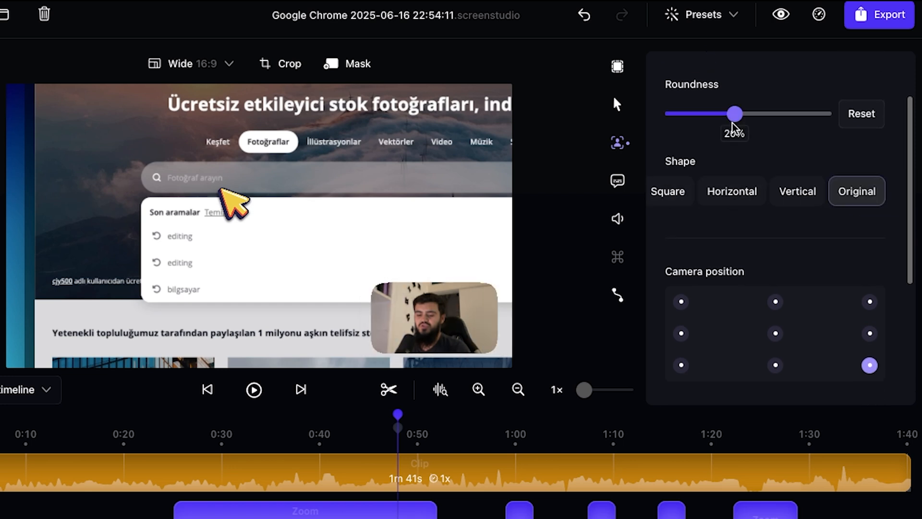
Step: Compare the Vertical and Horizontal webcam shapes and set the shape to Square
{"action": "left_click", "coordinate": [797, 191]}
{"action": "left_click", "coordinate": [741, 194]}
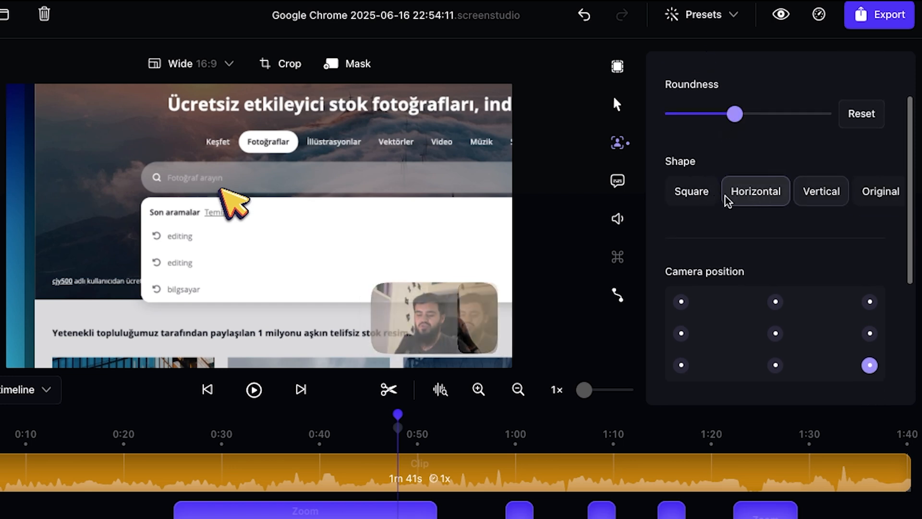
{"action": "left_click", "coordinate": [686, 198]}
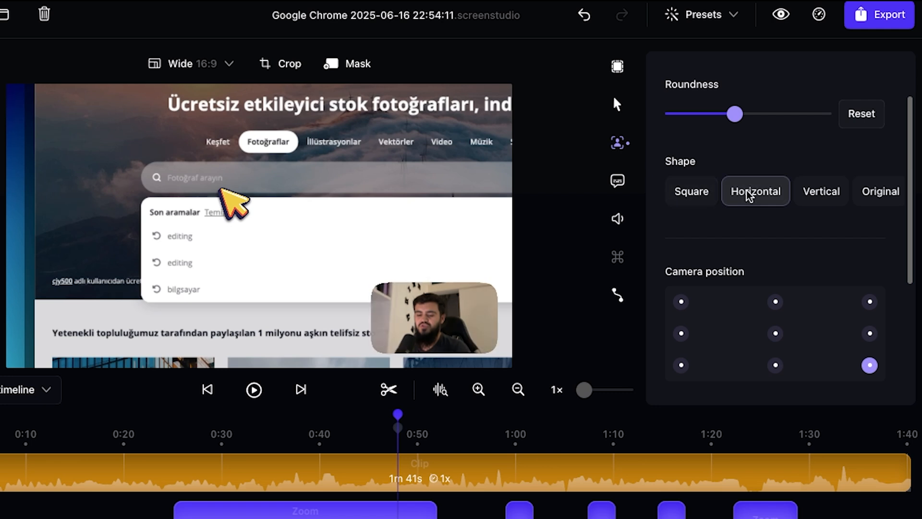
Step: Fine-tune the square webcam's roundness and increase the camera size further
{"action": "mouse_move", "coordinate": [733, 115]}
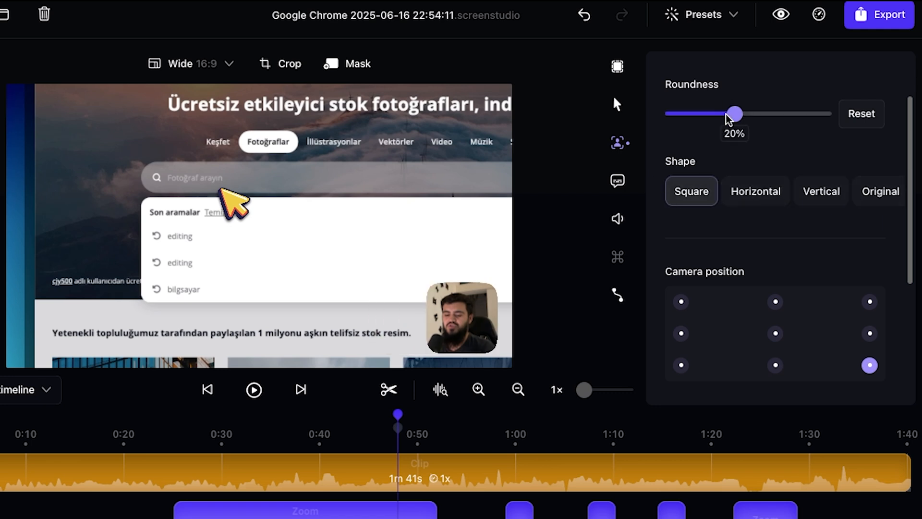
{"action": "mouse_move", "coordinate": [739, 120]}
{"action": "left_mouse_down"}
{"action": "mouse_move", "coordinate": [731, 120]}
{"action": "mouse_move", "coordinate": [743, 121]}
{"action": "left_mouse_up"}
{"action": "left_click_drag", "start_coordinate": [908, 144], "coordinate": [908, 101]}
{"action": "left_click_drag", "start_coordinate": [710, 118], "coordinate": [729, 121]}
Step: Try the webcam in the frame's upper-left corner, center and lower-right corner, and place it in the lower-left corner
{"action": "left_click_drag", "start_coordinate": [913, 192], "coordinate": [889, 294]}
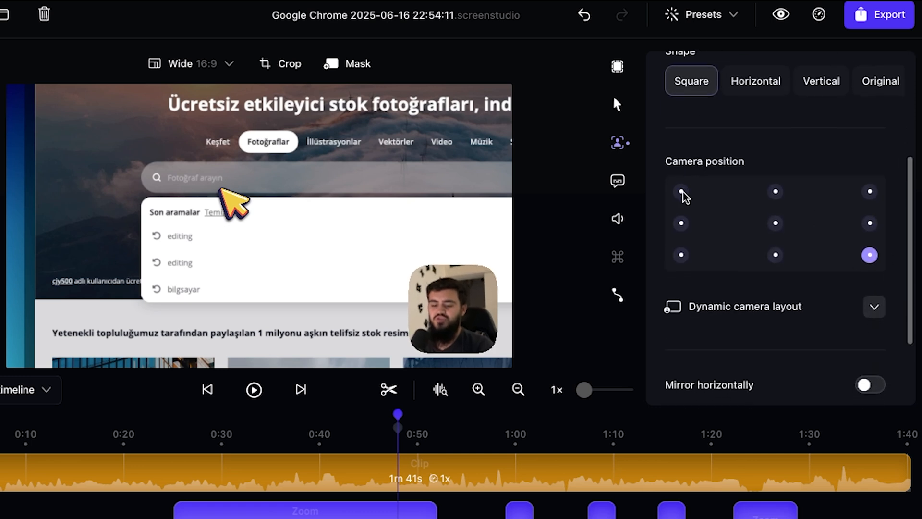
{"action": "left_click", "coordinate": [682, 256]}
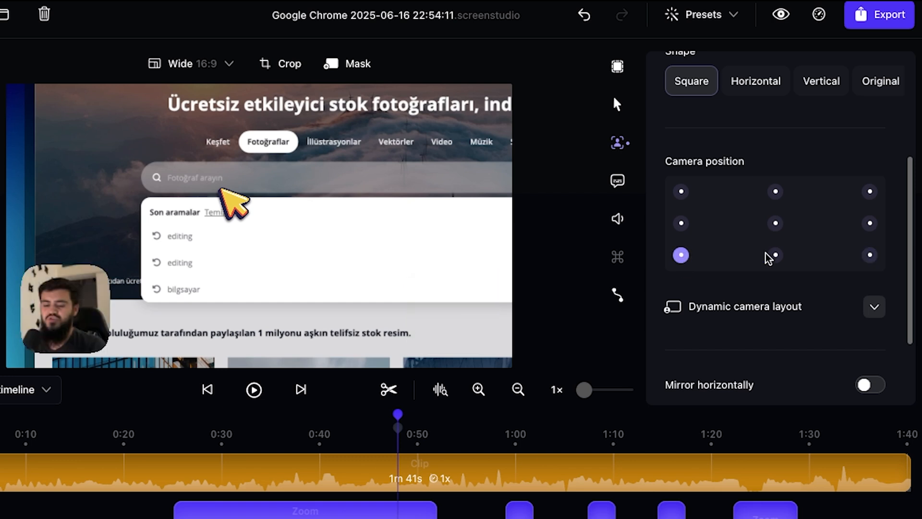
{"action": "left_click", "coordinate": [682, 192]}
{"action": "left_click", "coordinate": [774, 222]}
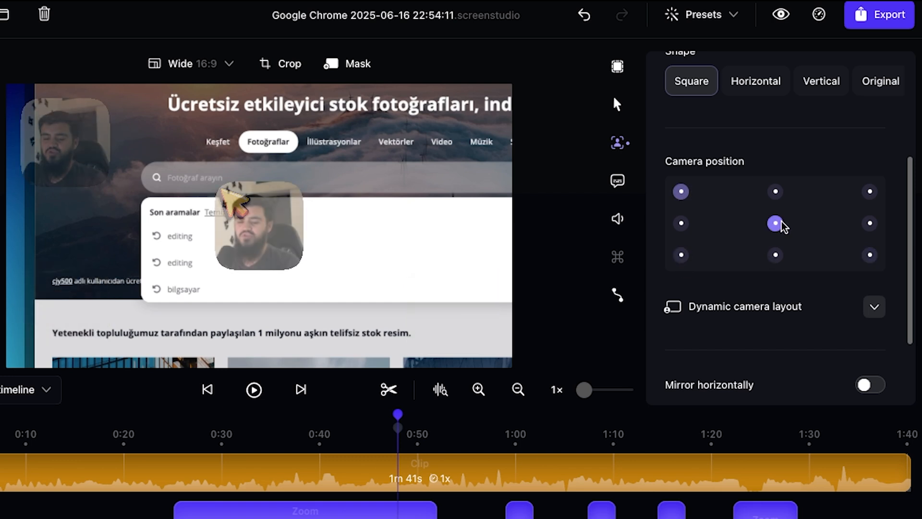
{"action": "left_click", "coordinate": [870, 257]}
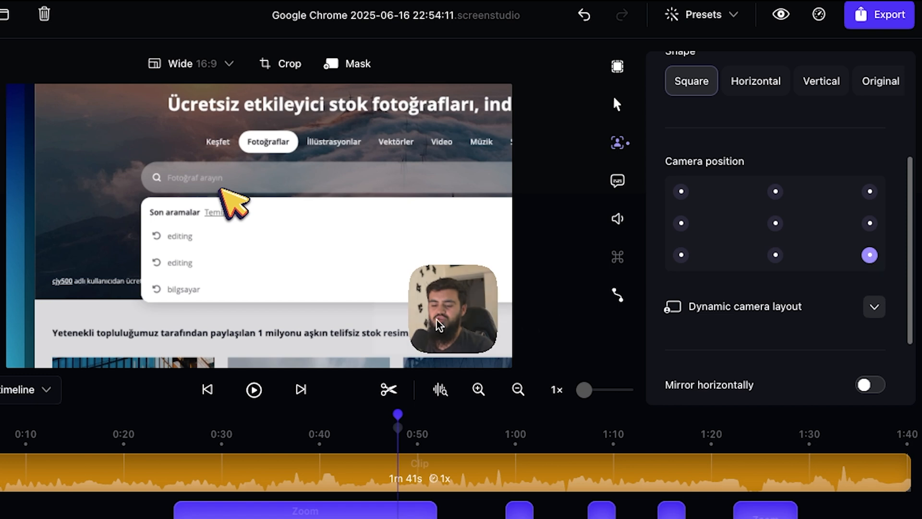
{"action": "left_click", "coordinate": [681, 256]}
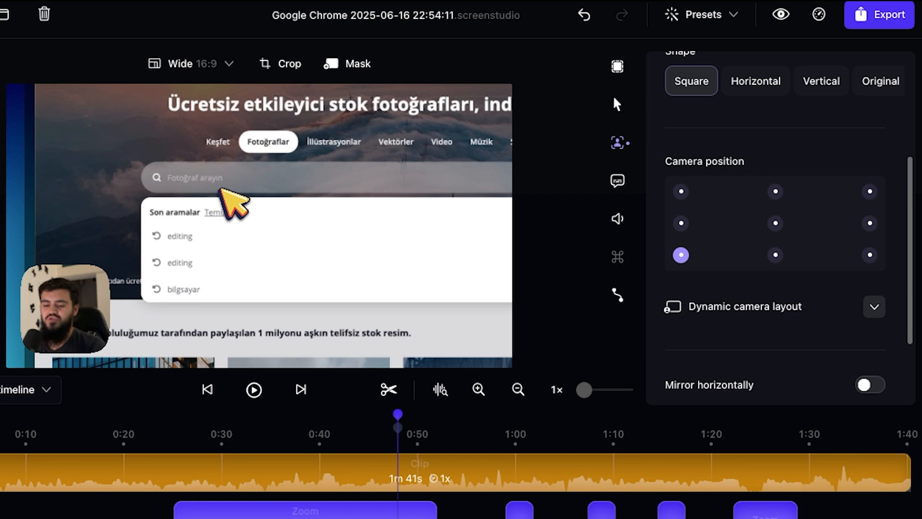
{"action": "scroll", "coordinate": [905, 269], "scroll_direction": "down", "scroll_amount": 4}
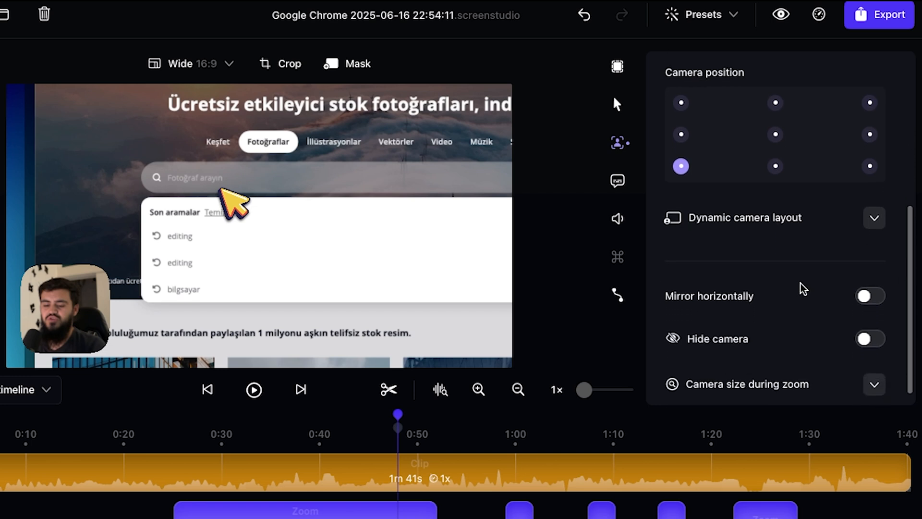
Step: Mirror the webcam horizontally, try hiding the camera, and show it again
{"action": "left_click", "coordinate": [876, 296]}
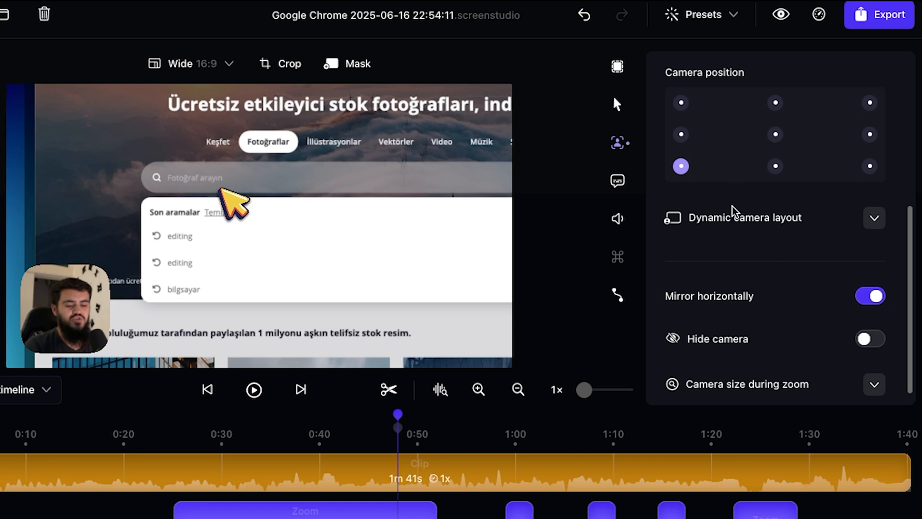
{"action": "scroll", "coordinate": [861, 327], "scroll_direction": "down", "scroll_amount": 1}
{"action": "left_click", "coordinate": [869, 326]}
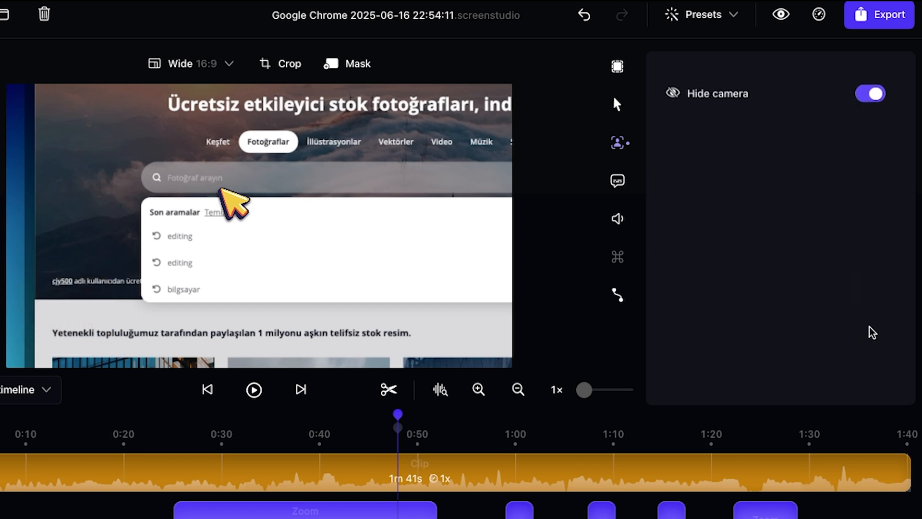
{"action": "left_click", "coordinate": [868, 88]}
Step: Open the settings for camera size during zoom and compare the webcam just before and inside the first zoom
{"action": "scroll", "coordinate": [879, 336], "scroll_direction": "down", "scroll_amount": 3}
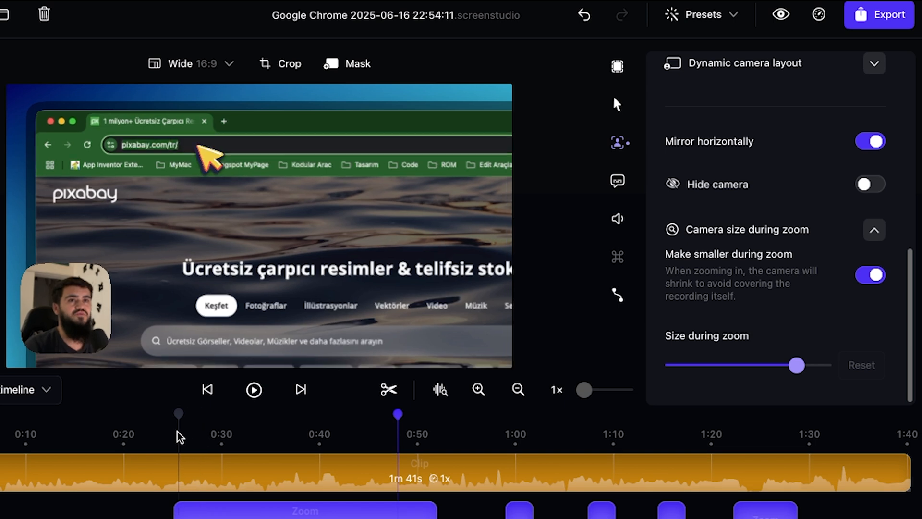
{"action": "left_click", "coordinate": [151, 433]}
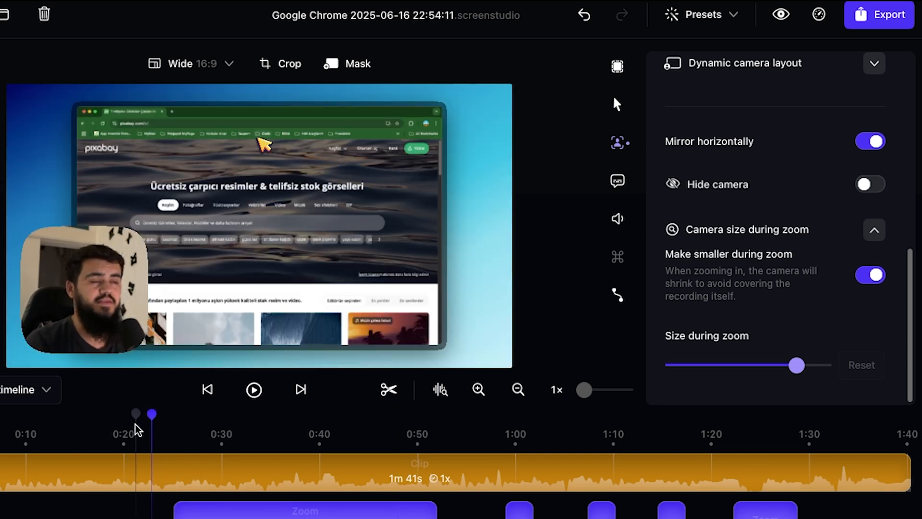
{"action": "left_click", "coordinate": [160, 416]}
{"action": "left_click", "coordinate": [175, 412]}
{"action": "left_click", "coordinate": [156, 412]}
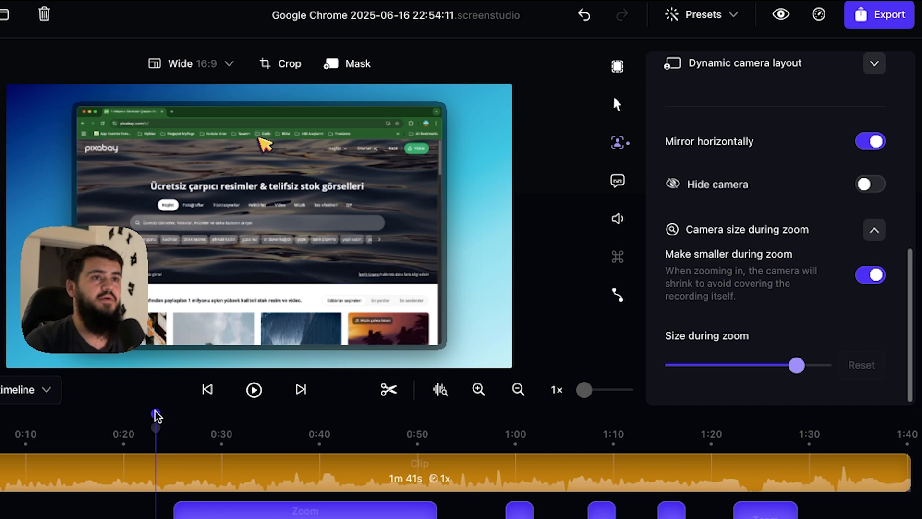
Step: Reduce the overall camera size and preview the webcam inside the first zoom section
{"action": "scroll", "coordinate": [785, 91], "scroll_direction": "up", "scroll_amount": 10}
{"action": "left_click_drag", "start_coordinate": [736, 113], "coordinate": [696, 146]}
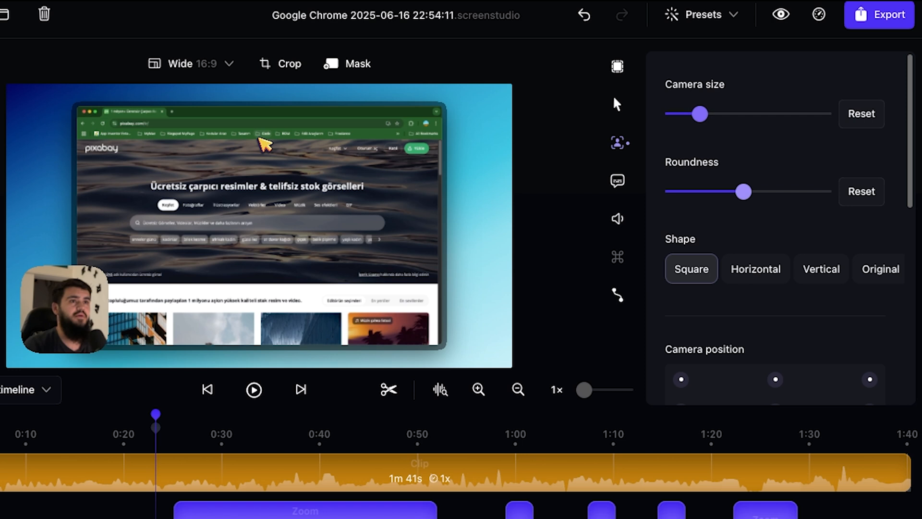
{"action": "left_click_drag", "start_coordinate": [911, 181], "coordinate": [905, 363]}
{"action": "scroll", "coordinate": [905, 364], "scroll_direction": "down", "scroll_amount": 2}
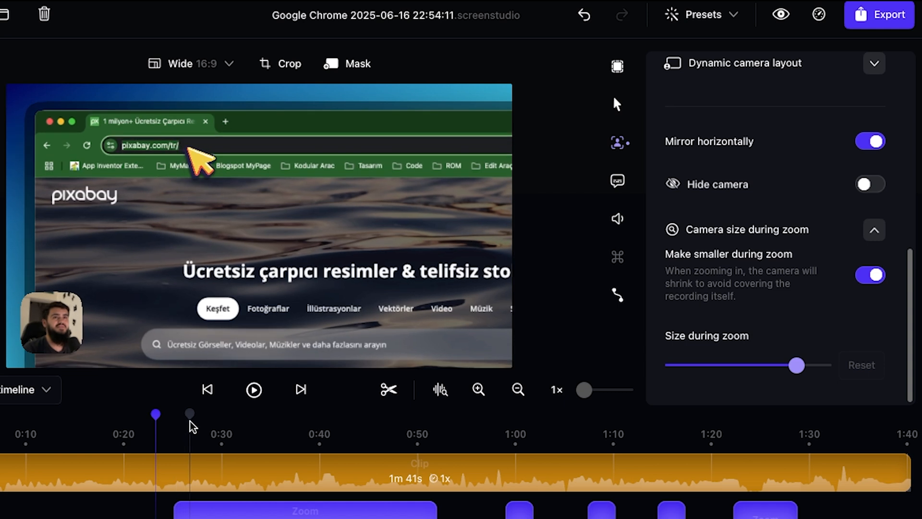
{"action": "left_click", "coordinate": [210, 422]}
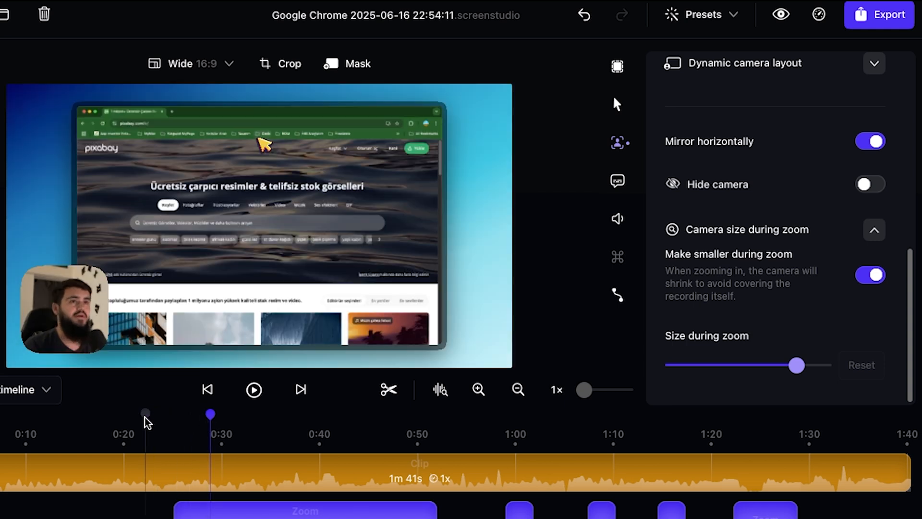
{"action": "left_click", "coordinate": [207, 422]}
Step: Try a smaller webcam size during zoom, return it to 70%, and switch Make smaller during zoom off and on
{"action": "left_click_drag", "start_coordinate": [797, 365], "coordinate": [731, 379]}
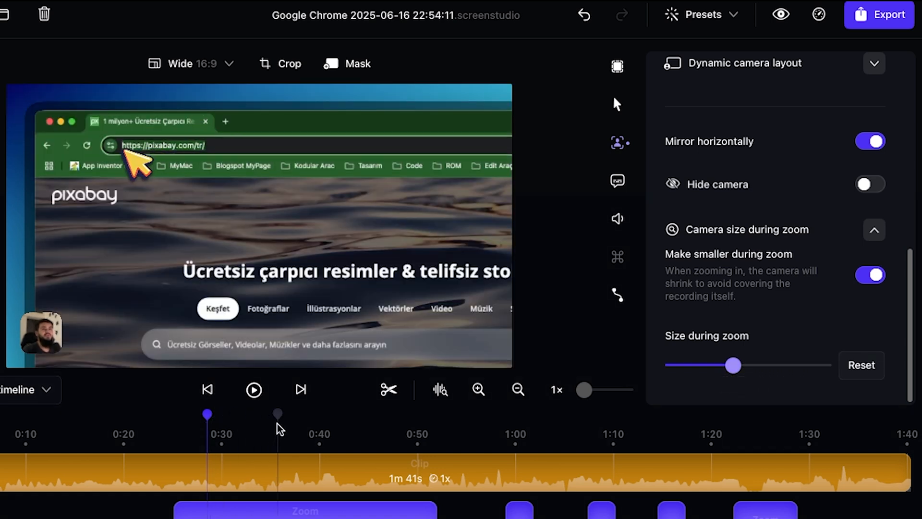
{"action": "left_click", "coordinate": [231, 423]}
{"action": "left_click_drag", "start_coordinate": [733, 365], "coordinate": [800, 365]}
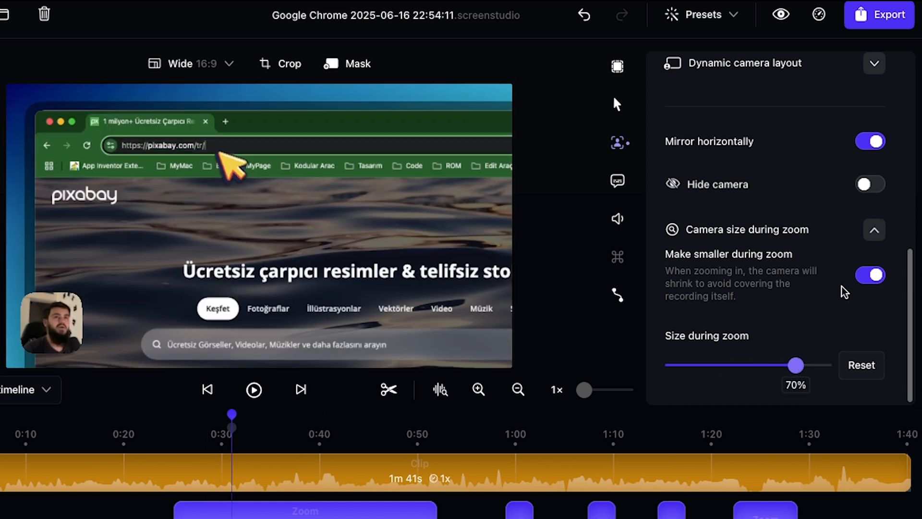
{"action": "left_click", "coordinate": [858, 276]}
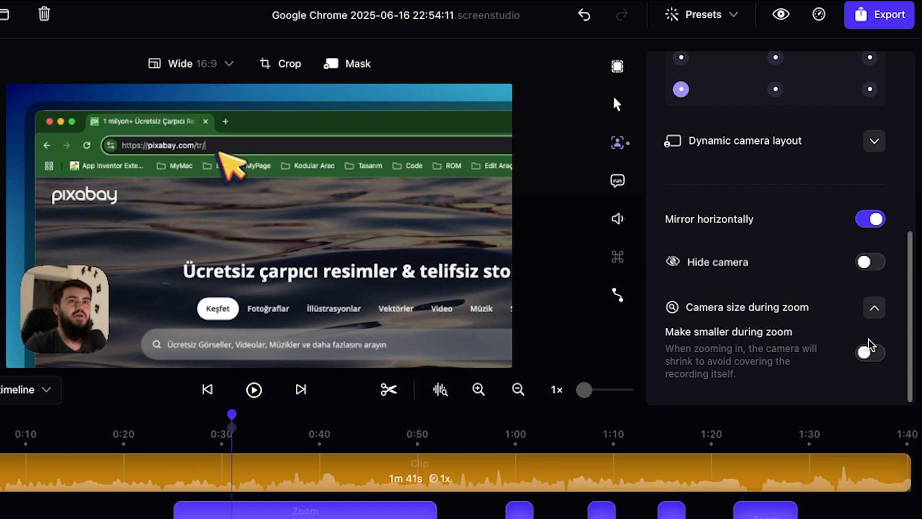
{"action": "left_click", "coordinate": [873, 351]}
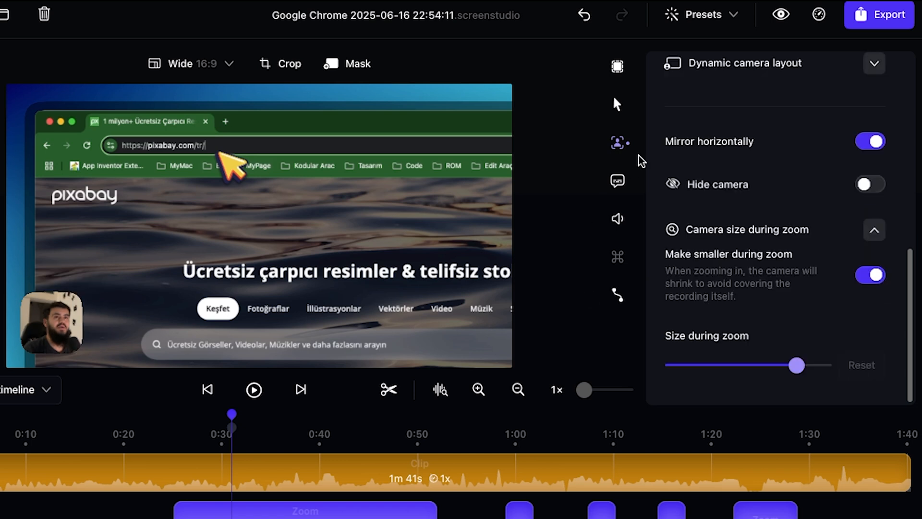
Step: Generate a transcript of the recording with the Small AI model and the language set to Turkish
{"action": "left_click", "coordinate": [618, 181]}
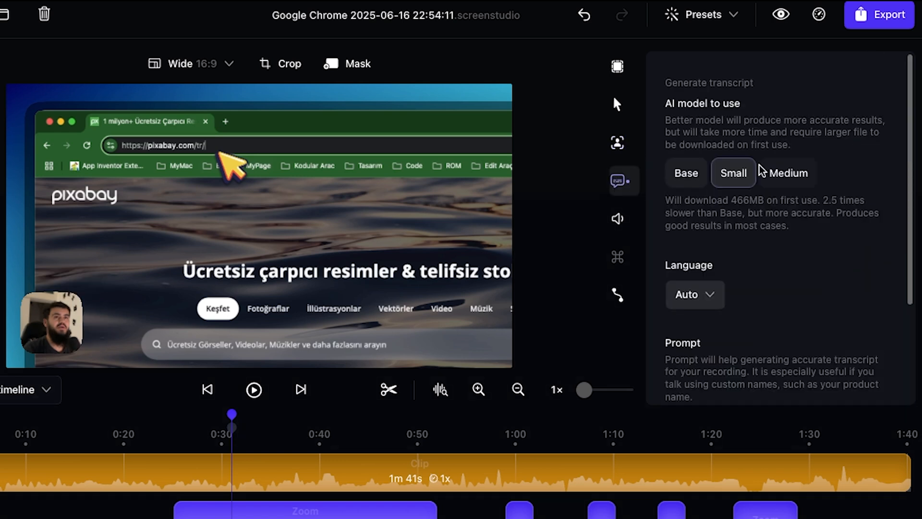
{"action": "scroll", "coordinate": [907, 221], "scroll_direction": "down", "scroll_amount": 3}
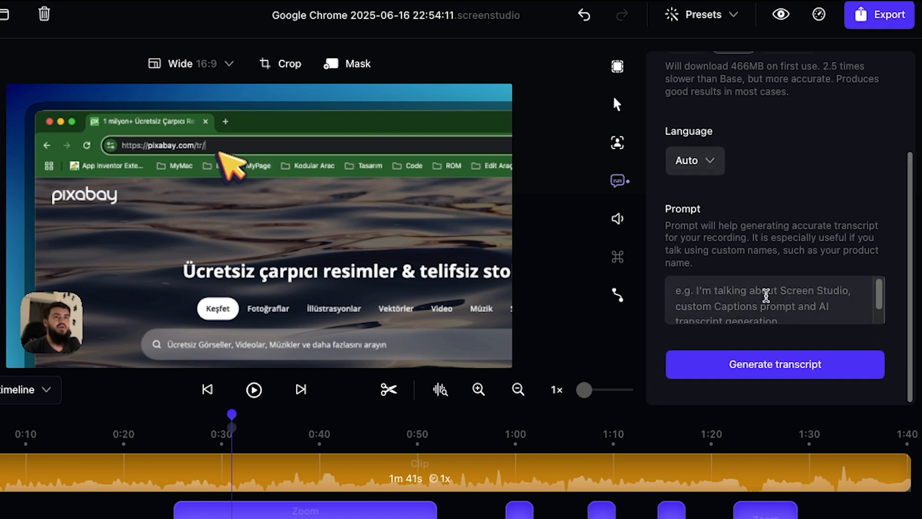
{"action": "left_click", "coordinate": [709, 160]}
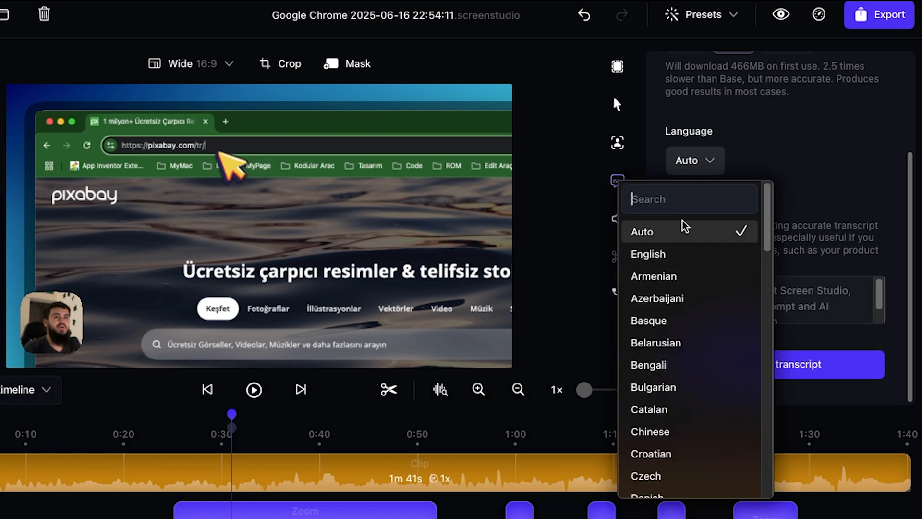
{"action": "type", "text": "tr"}
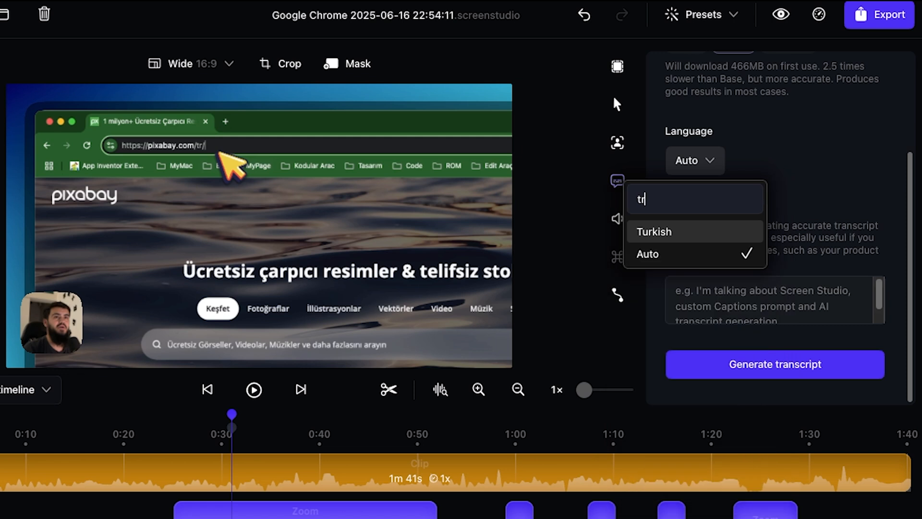
{"action": "left_click", "coordinate": [691, 224]}
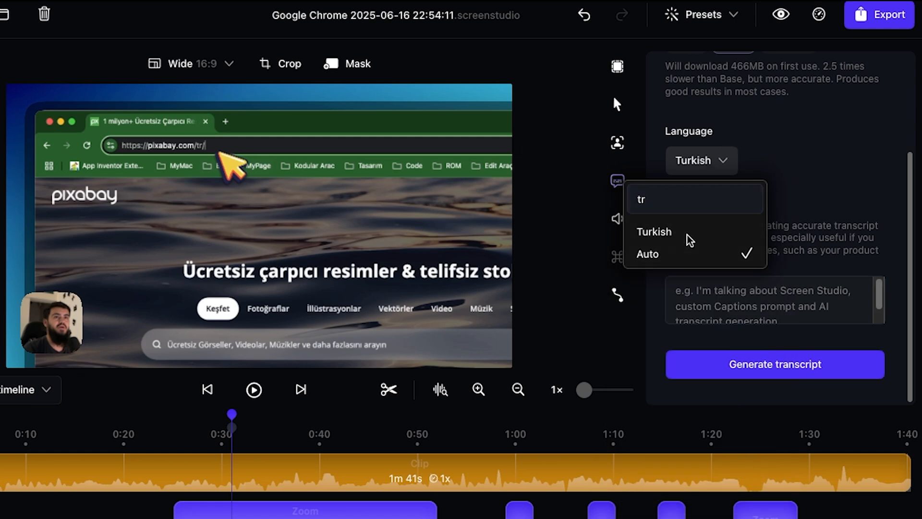
{"action": "left_click", "coordinate": [821, 365]}
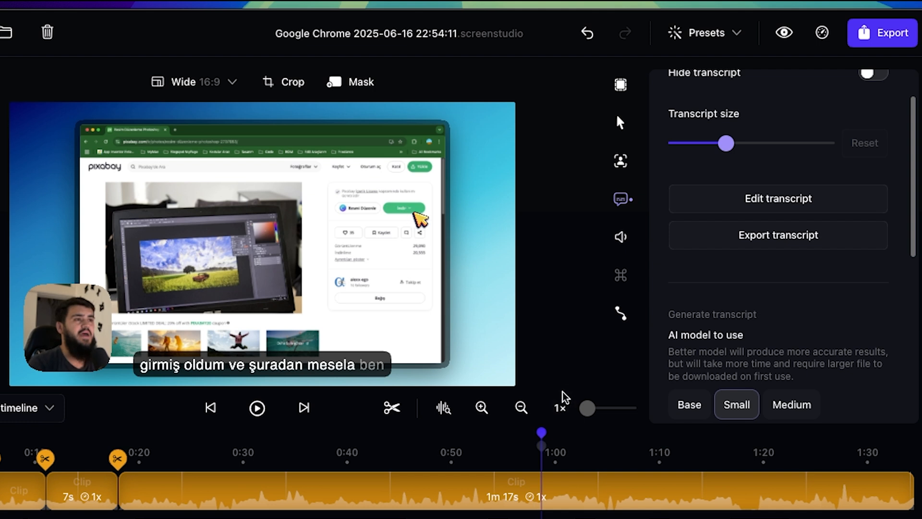
Step: Enlarge the transcript captions slightly, try hiding them, and show them again
{"action": "scroll", "coordinate": [702, 181], "scroll_direction": "up", "scroll_amount": 2}
{"action": "mouse_move", "coordinate": [730, 197]}
{"action": "left_mouse_down"}
{"action": "mouse_move", "coordinate": [788, 195]}
{"action": "mouse_move", "coordinate": [722, 197]}
{"action": "mouse_move", "coordinate": [728, 204]}
{"action": "left_mouse_up"}
{"action": "left_click", "coordinate": [869, 122]}
{"action": "left_click", "coordinate": [866, 123]}
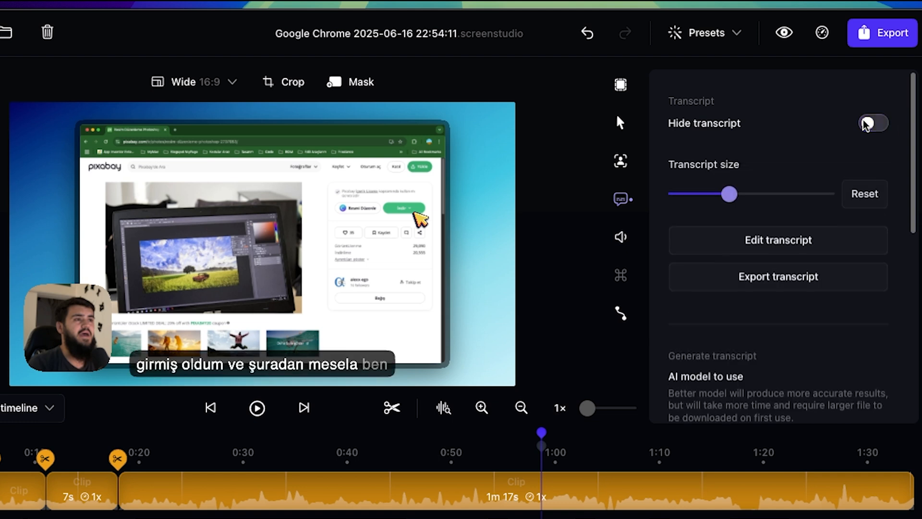
Step: Open the save dialog for exporting the transcript and cancel it
{"action": "left_click_drag", "start_coordinate": [913, 170], "coordinate": [913, 175]}
{"action": "scroll", "coordinate": [814, 196], "scroll_direction": "down", "scroll_amount": 3}
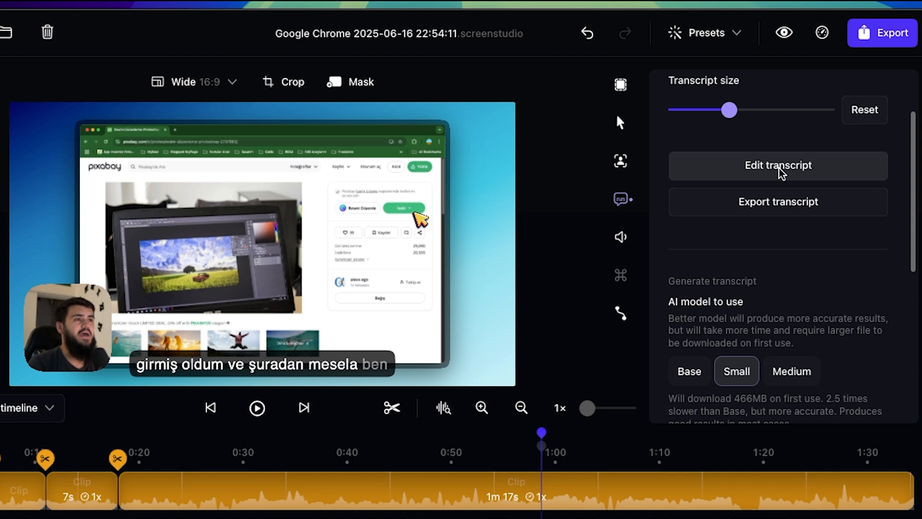
{"action": "left_click", "coordinate": [818, 211]}
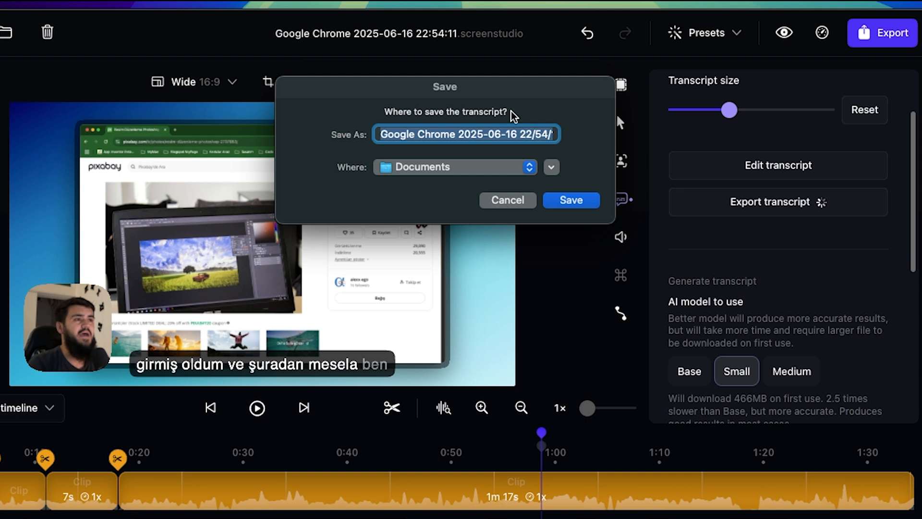
{"action": "left_click", "coordinate": [519, 205]}
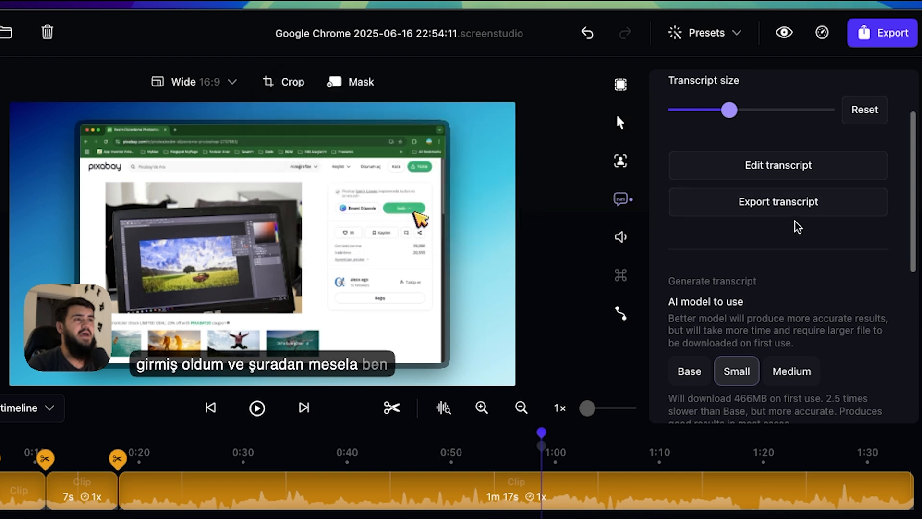
Step: Play the recording from around 0:53 to preview the transcript captions, and pause it
{"action": "scroll", "coordinate": [911, 240], "scroll_direction": "up", "scroll_amount": 2}
{"action": "left_click", "coordinate": [478, 441]}
{"action": "left_click", "coordinate": [257, 408]}
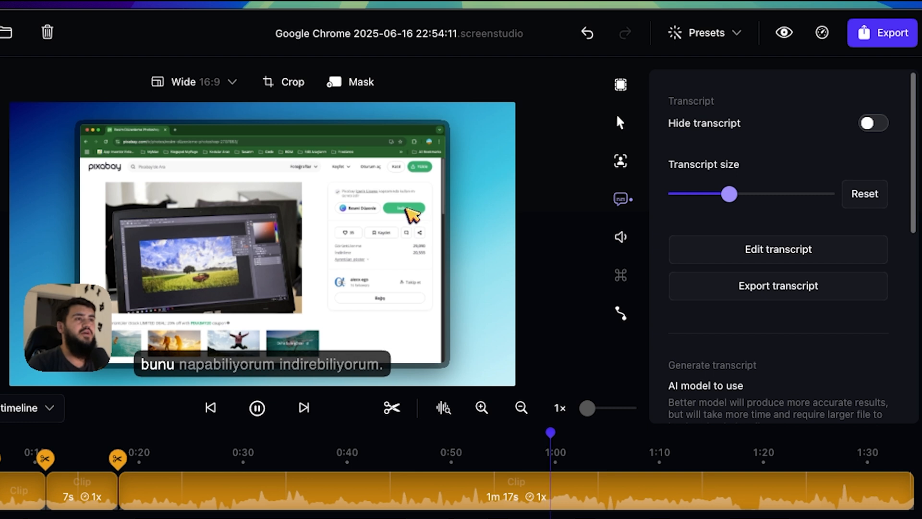
{"action": "key", "text": "space"}
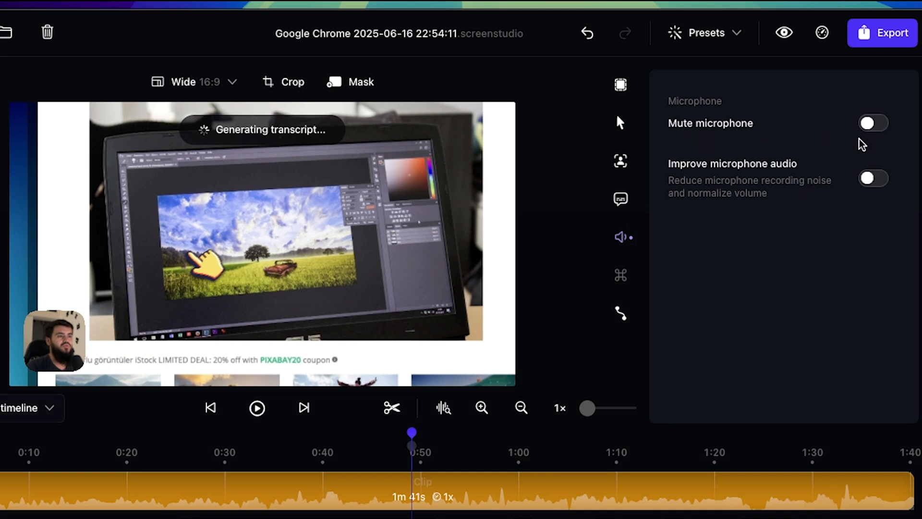
Step: Try muting the microphone and try the Improve microphone audio option
{"action": "left_click", "coordinate": [875, 126]}
{"action": "left_click", "coordinate": [876, 129]}
{"action": "left_click", "coordinate": [877, 177]}
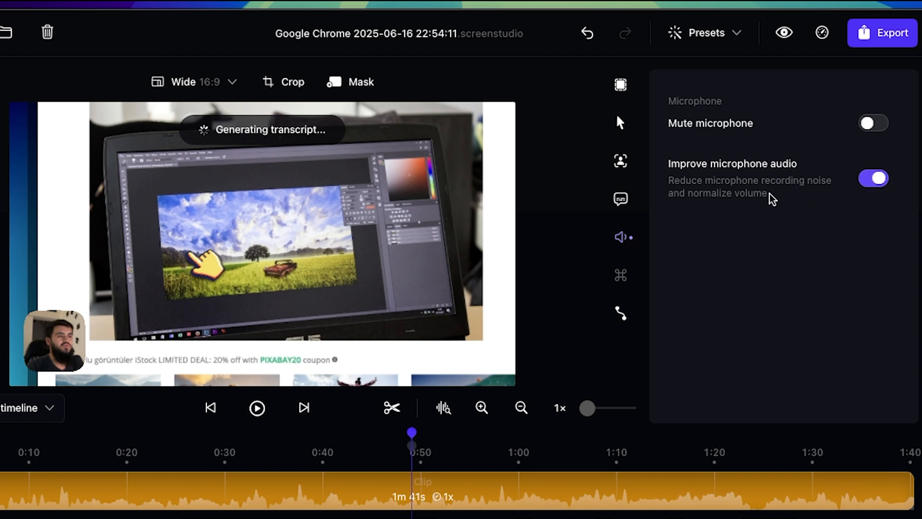
{"action": "left_click", "coordinate": [876, 180]}
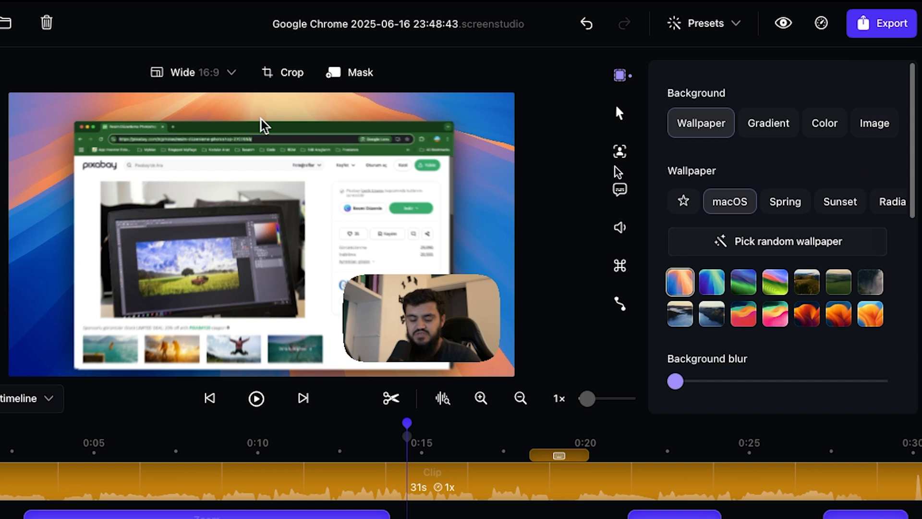
Step: Turn on Show shortcuts for the 23:48:43 recording and check the shortcut label size setting
{"action": "left_click", "coordinate": [620, 267]}
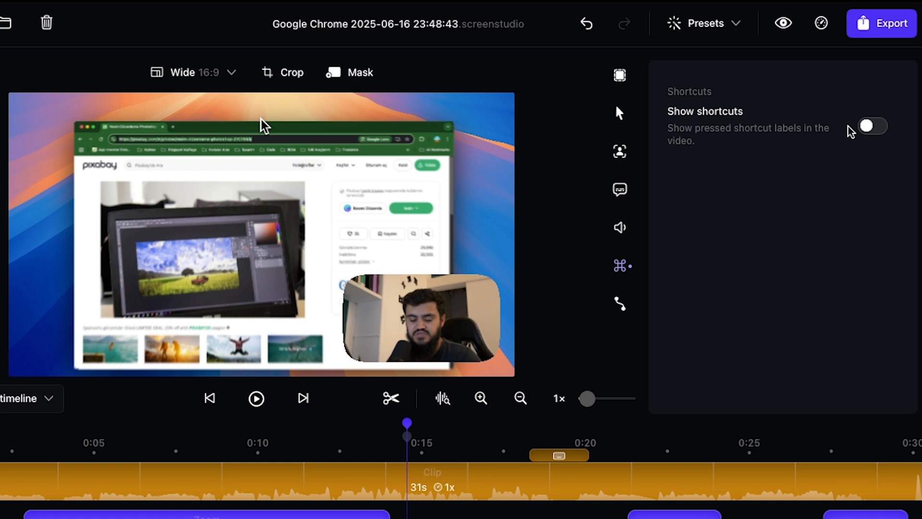
{"action": "left_click", "coordinate": [873, 127]}
{"action": "key", "text": "Return"}
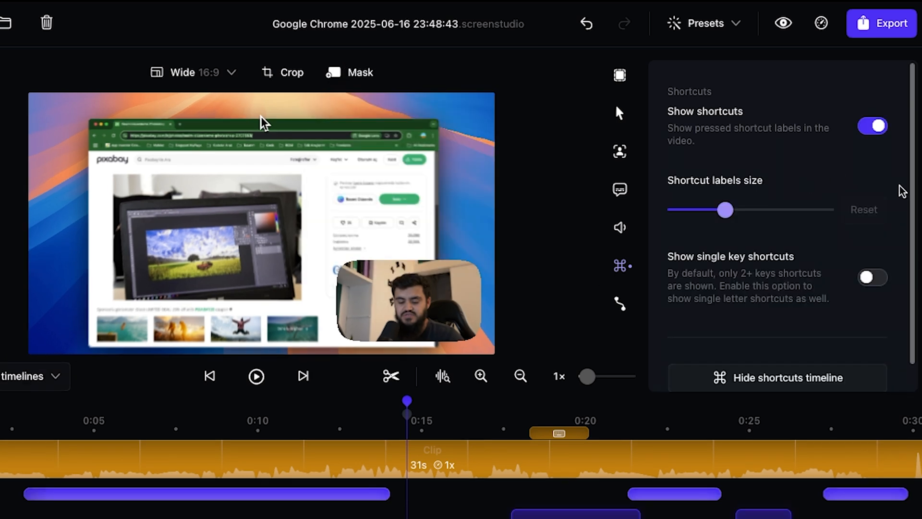
{"action": "scroll", "coordinate": [912, 216], "scroll_direction": "down", "scroll_amount": 2}
{"action": "mouse_move", "coordinate": [735, 189]}
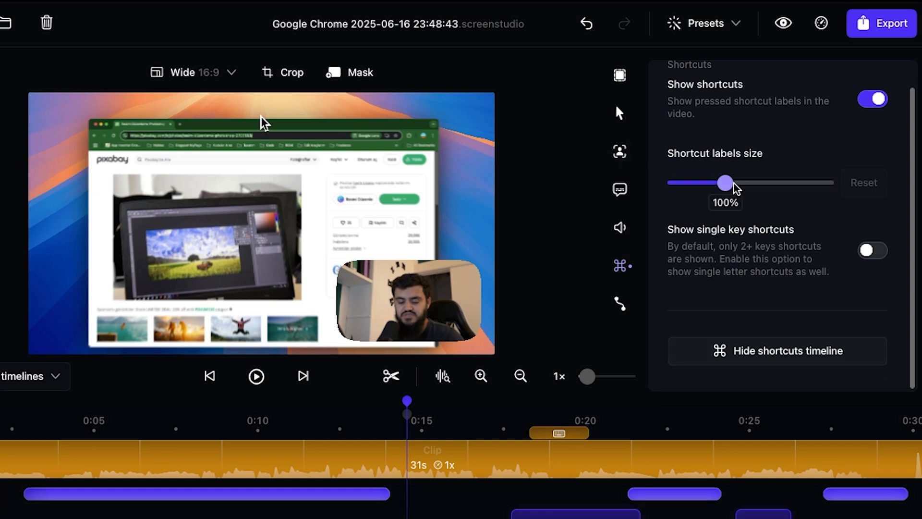
Step: Move the playhead forward along the timeline and play around 0:25 to preview the shortcut labels
{"action": "left_click_drag", "start_coordinate": [407, 400], "coordinate": [459, 407]}
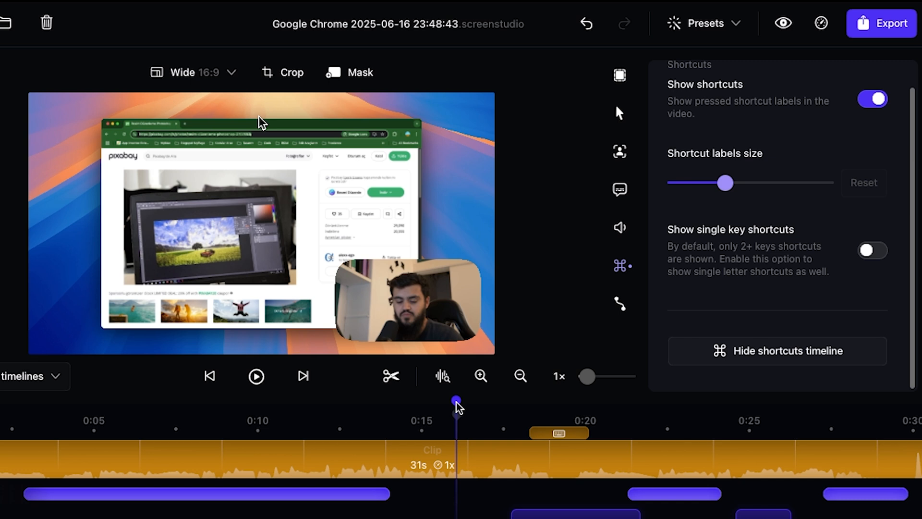
{"action": "left_click_drag", "start_coordinate": [457, 404], "coordinate": [578, 403]}
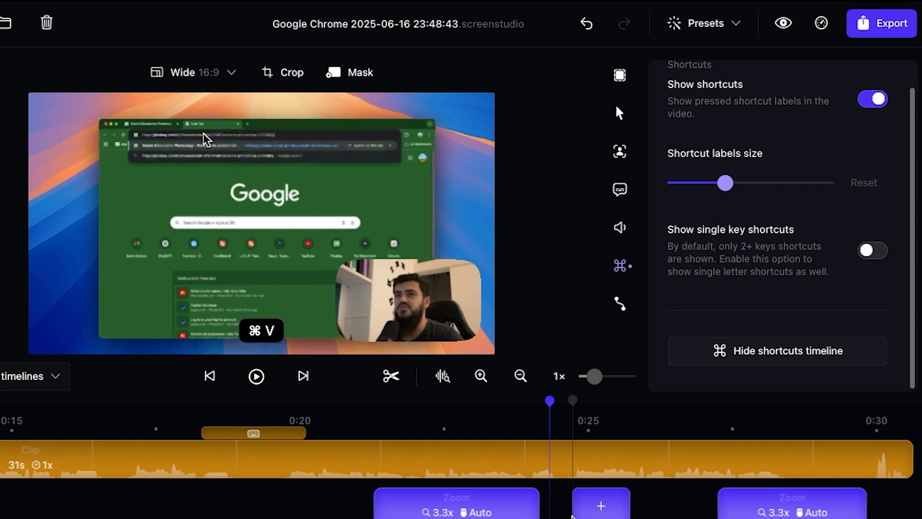
{"action": "key", "text": "space"}
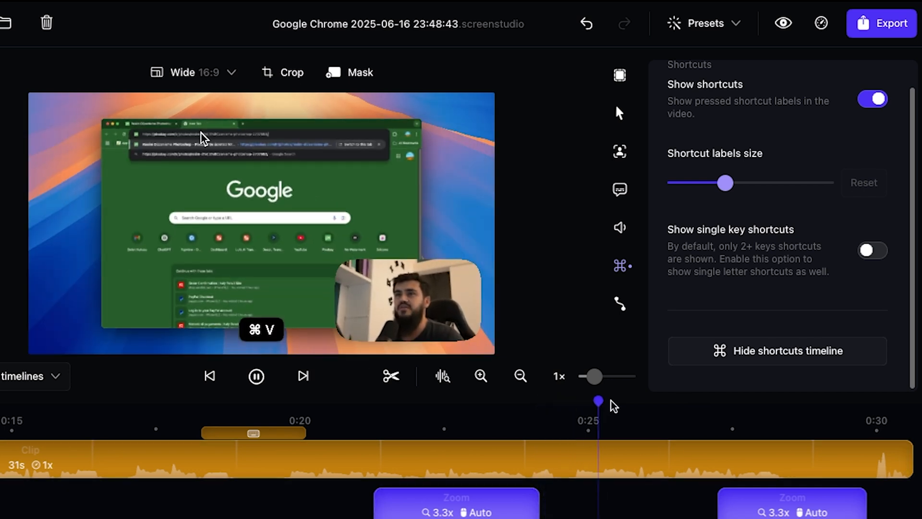
{"action": "key", "text": "space"}
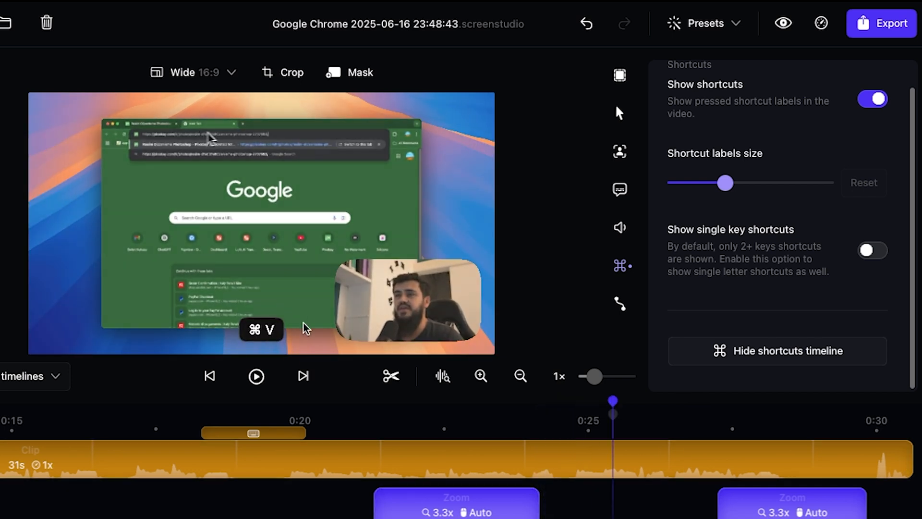
Step: Increase the shortcut labels size and preview the enlarged label in the video
{"action": "scroll", "coordinate": [768, 226], "scroll_direction": "up", "scroll_amount": 1}
{"action": "left_click_drag", "start_coordinate": [728, 211], "coordinate": [790, 219]}
{"action": "key", "text": "space"}
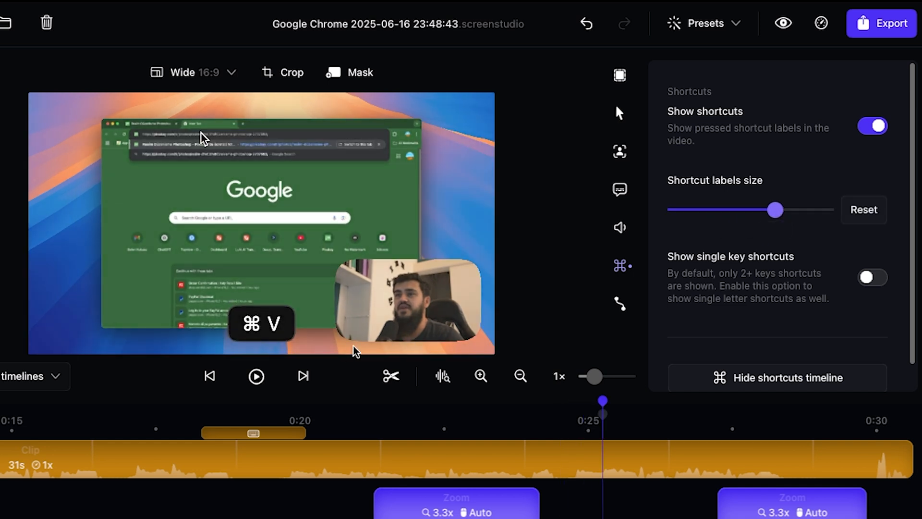
{"action": "left_click", "coordinate": [179, 457]}
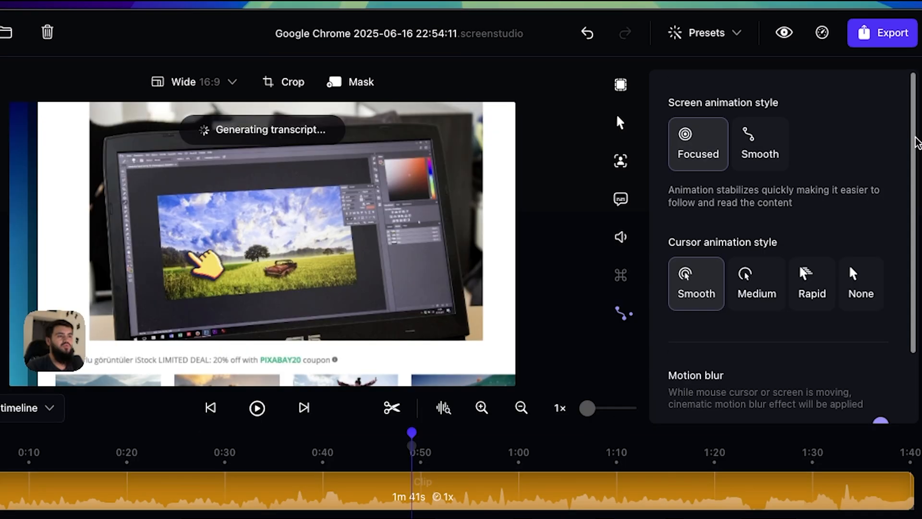
Step: Try motion blur at 0% on the frames around 0:47 and set it back to full strength
{"action": "mouse_move", "coordinate": [911, 153]}
{"action": "left_mouse_down"}
{"action": "mouse_move", "coordinate": [912, 259]}
{"action": "mouse_move", "coordinate": [912, 144]}
{"action": "left_mouse_up"}
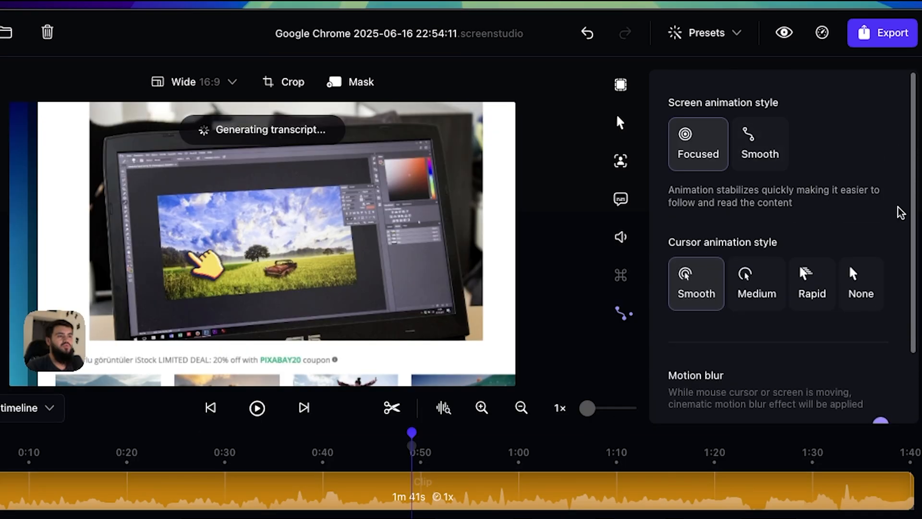
{"action": "scroll", "coordinate": [898, 231], "scroll_direction": "down", "scroll_amount": 3}
{"action": "scroll", "coordinate": [896, 298], "scroll_direction": "down", "scroll_amount": 1}
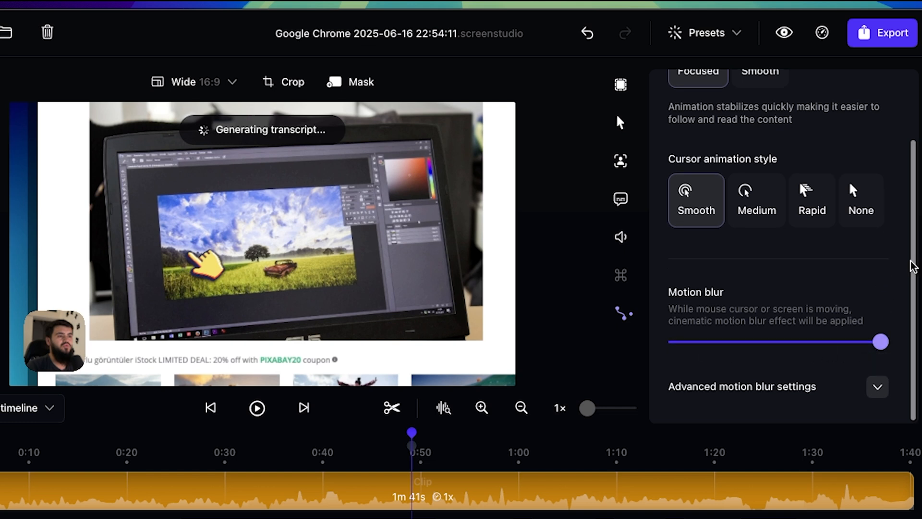
{"action": "scroll", "coordinate": [913, 264], "scroll_direction": "up", "scroll_amount": 1}
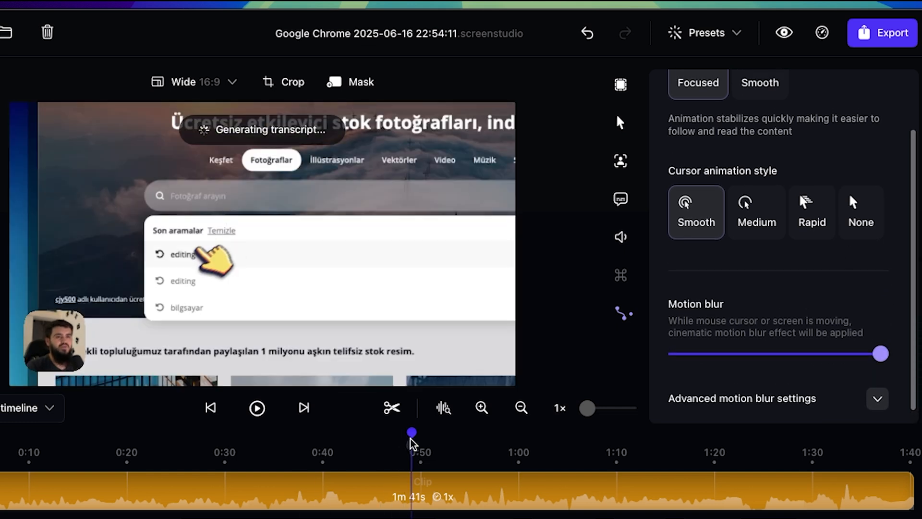
{"action": "left_click", "coordinate": [398, 444]}
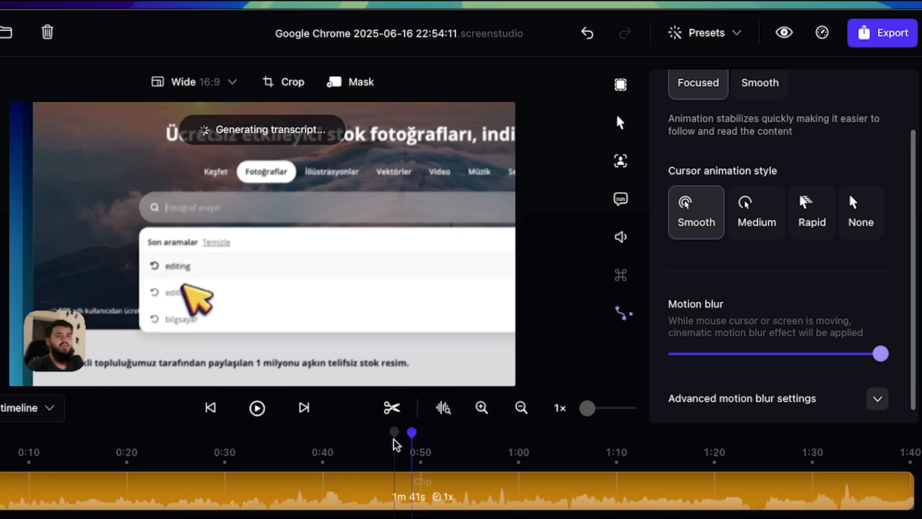
{"action": "left_click_drag", "start_coordinate": [887, 354], "coordinate": [648, 364]}
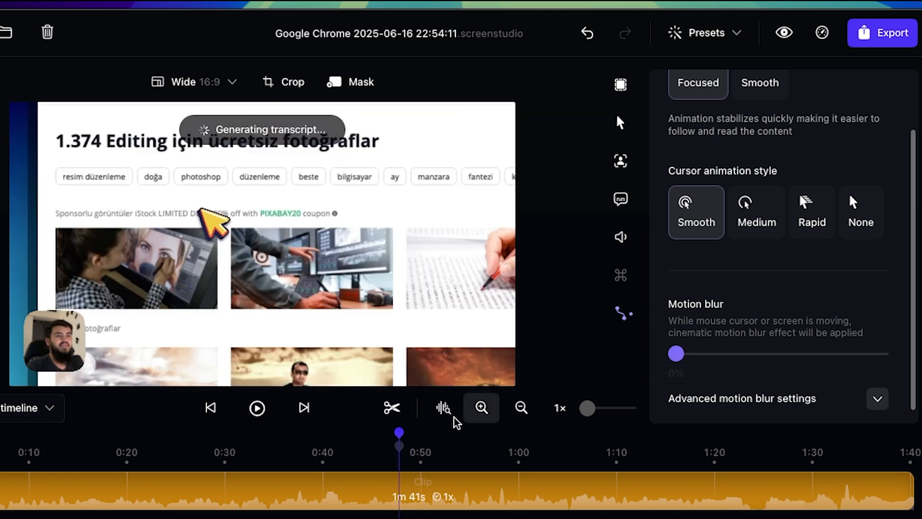
{"action": "left_click", "coordinate": [393, 443]}
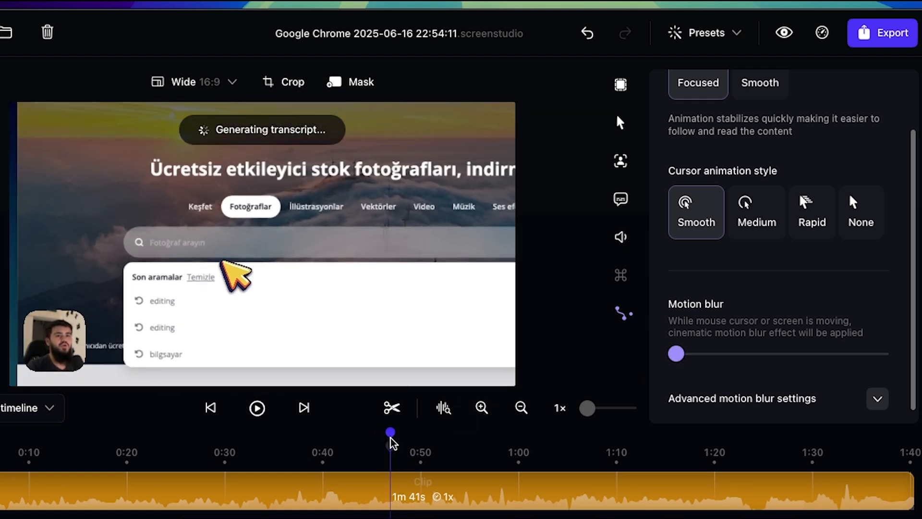
{"action": "left_click_drag", "start_coordinate": [661, 365], "coordinate": [881, 351]}
{"action": "scroll", "coordinate": [845, 240], "scroll_direction": "up", "scroll_amount": 3}
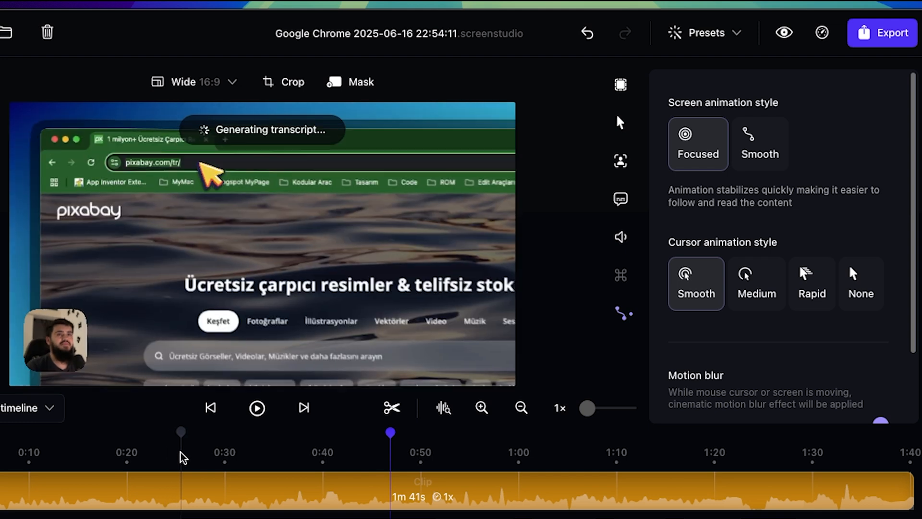
Step: Switch the screen animation style to Smooth and play from about 0:24 to preview the zoom
{"action": "left_click", "coordinate": [166, 453]}
{"action": "left_click", "coordinate": [760, 153]}
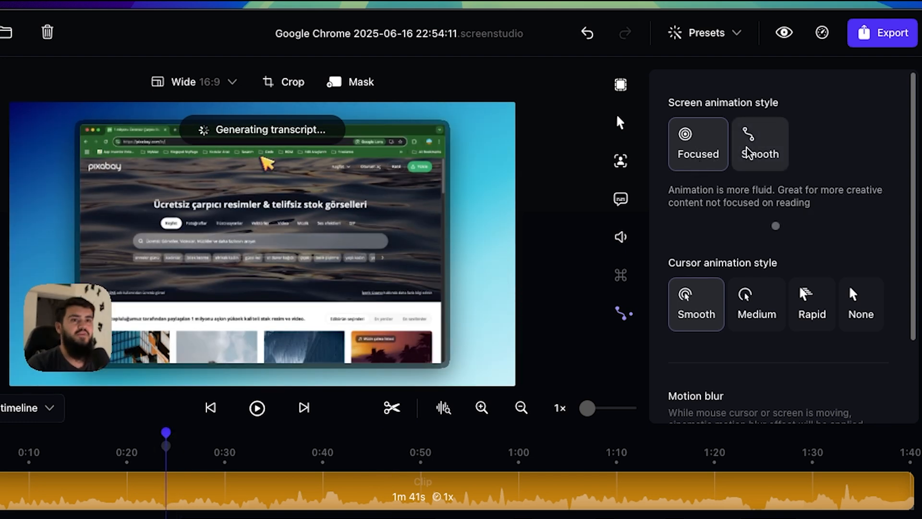
{"action": "key", "text": "space"}
{"action": "left_click", "coordinate": [258, 407]}
Step: Set the screen animation style back to Focused and replay the zoom from about 0:24 for comparison
{"action": "left_click", "coordinate": [165, 447]}
{"action": "left_click", "coordinate": [688, 150]}
{"action": "key", "text": "space"}
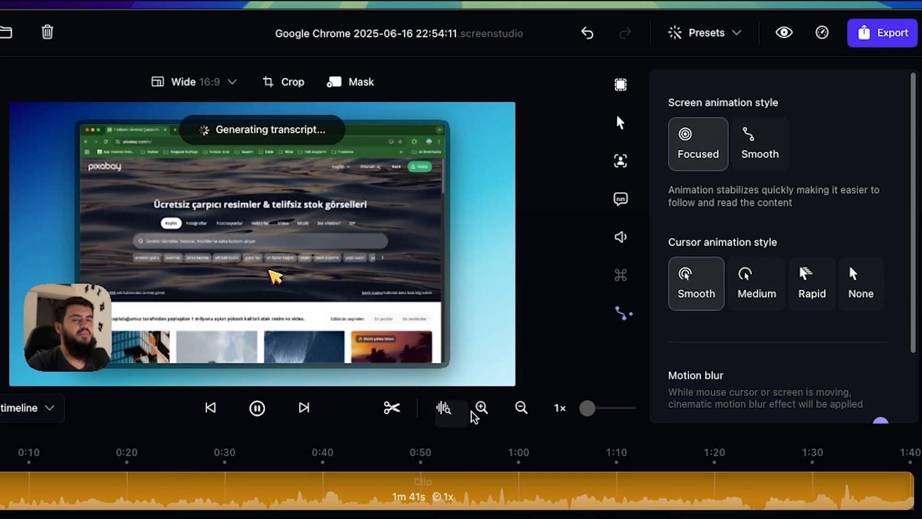
{"action": "key", "text": "space"}
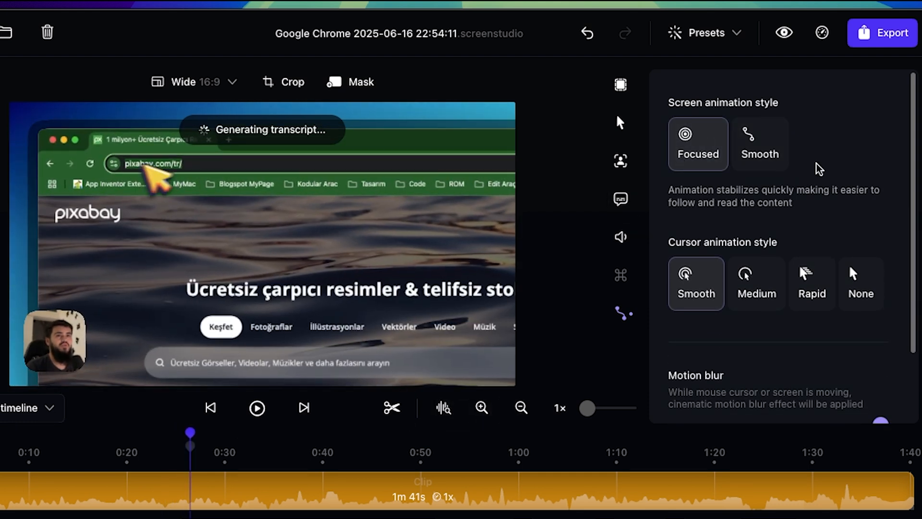
Step: Examine the advanced motion blur settings for cursor movement, screen zooming in and screen moving, then collapse them
{"action": "scroll", "coordinate": [831, 177], "scroll_direction": "down", "scroll_amount": 5}
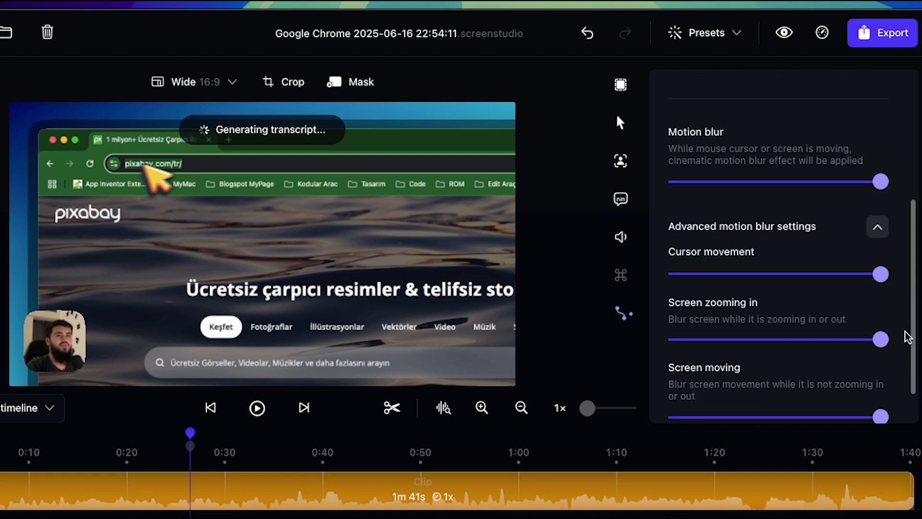
{"action": "scroll", "coordinate": [908, 336], "scroll_direction": "down", "scroll_amount": 1}
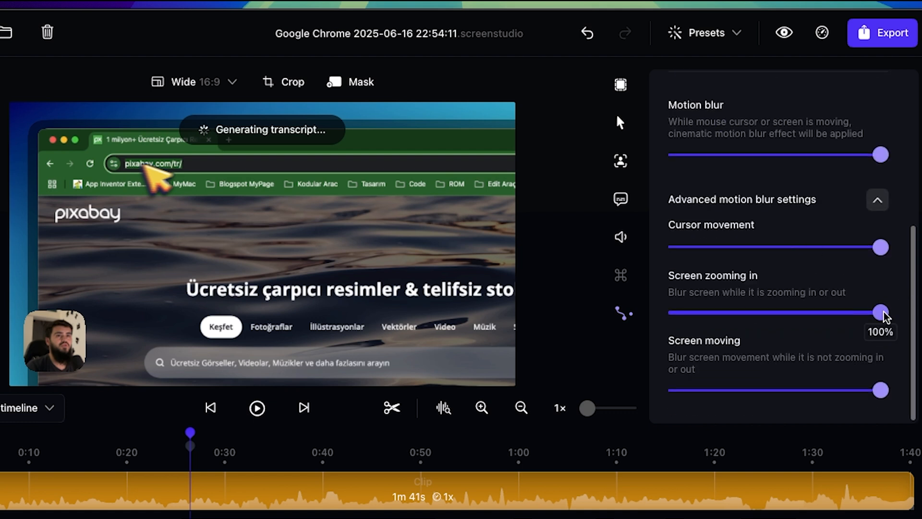
{"action": "mouse_move", "coordinate": [886, 316]}
{"action": "left_mouse_down"}
{"action": "mouse_move", "coordinate": [668, 328]}
{"action": "mouse_move", "coordinate": [882, 315]}
{"action": "left_mouse_up"}
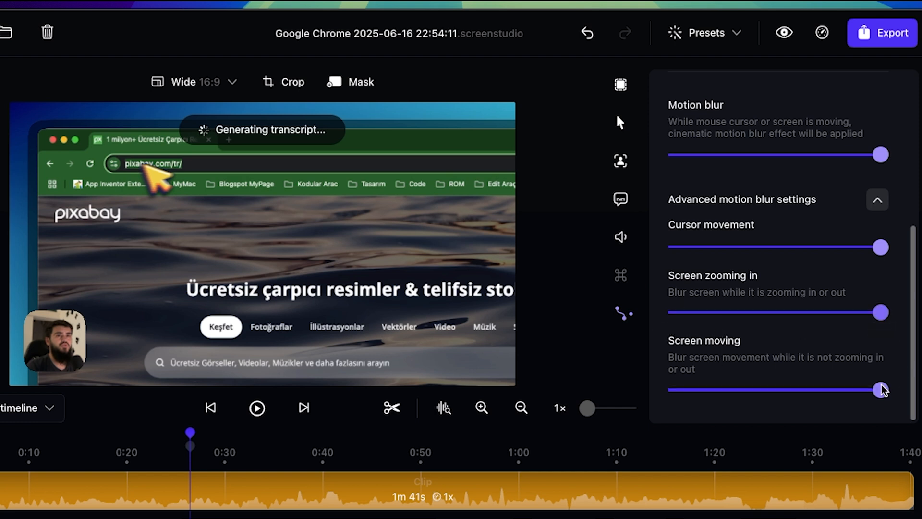
{"action": "mouse_move", "coordinate": [882, 390]}
{"action": "left_mouse_down"}
{"action": "mouse_move", "coordinate": [748, 391]}
{"action": "mouse_move", "coordinate": [909, 420]}
{"action": "mouse_move", "coordinate": [846, 416]}
{"action": "mouse_move", "coordinate": [881, 407]}
{"action": "left_mouse_up"}
{"action": "left_click_drag", "start_coordinate": [880, 247], "coordinate": [920, 246]}
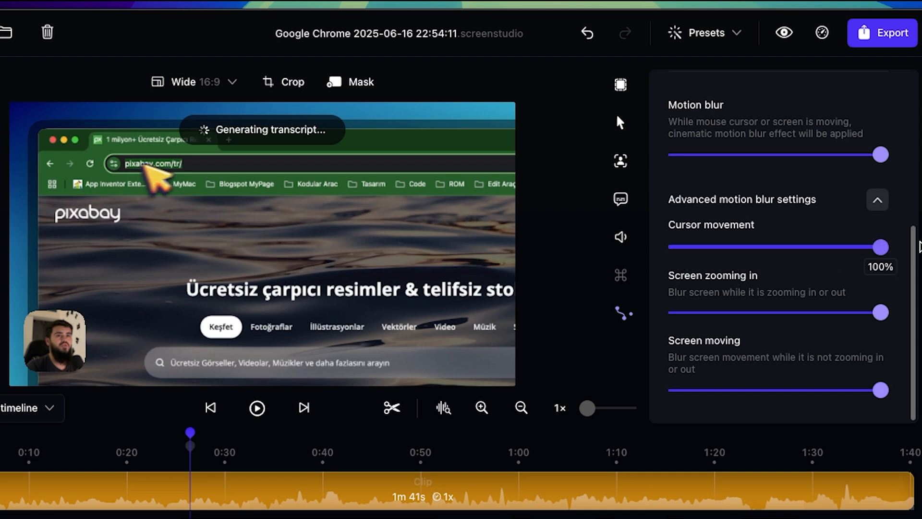
{"action": "left_click", "coordinate": [879, 201]}
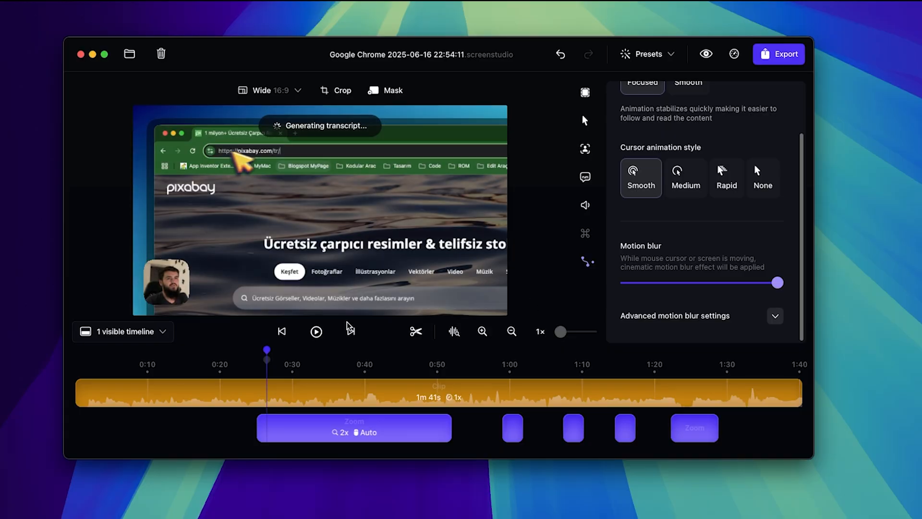
Step: Split the clip at about 0:17, 0:24 and 0:12 on the timeline
{"action": "left_click", "coordinate": [217, 355]}
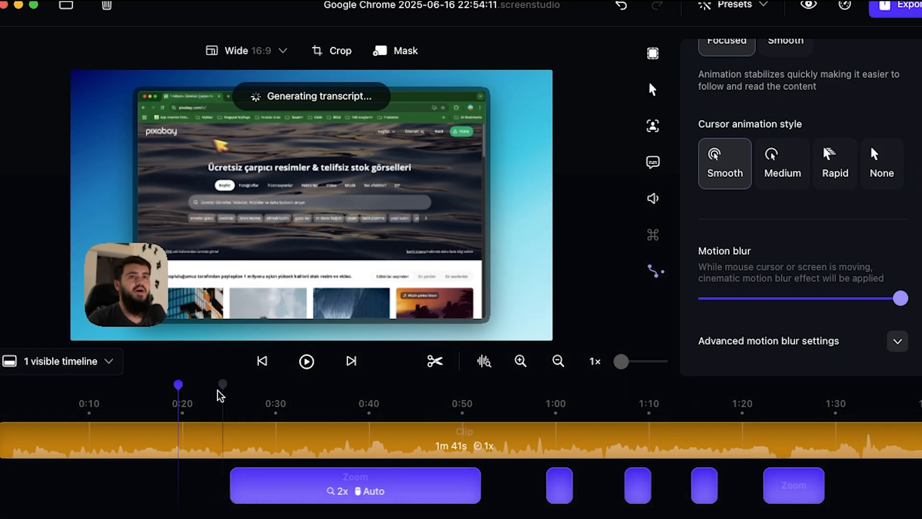
{"action": "left_click", "coordinate": [155, 386]}
{"action": "left_click", "coordinate": [169, 427]}
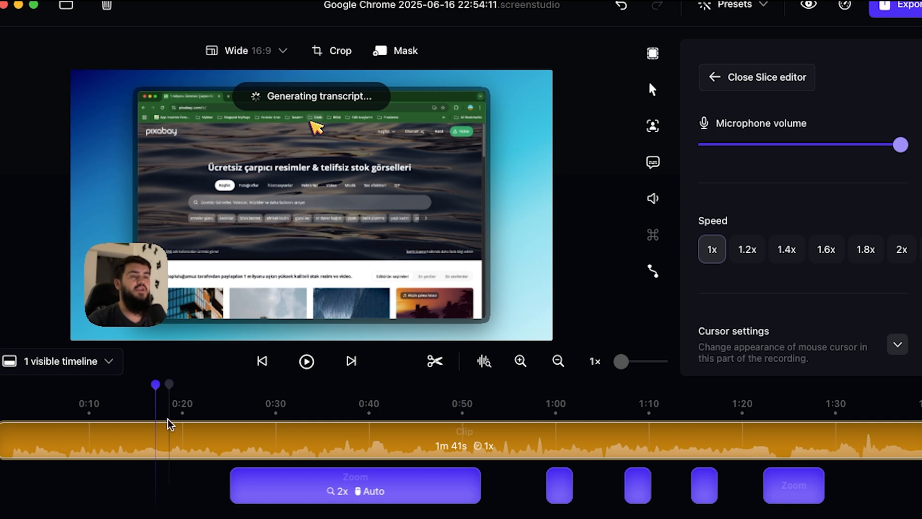
{"action": "left_click", "coordinate": [434, 360]}
{"action": "left_click", "coordinate": [154, 434]}
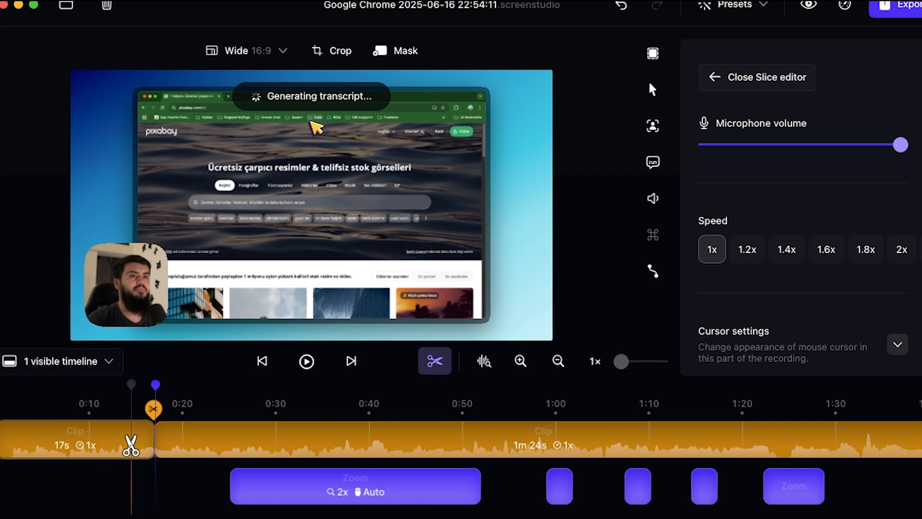
{"action": "left_click", "coordinate": [219, 439]}
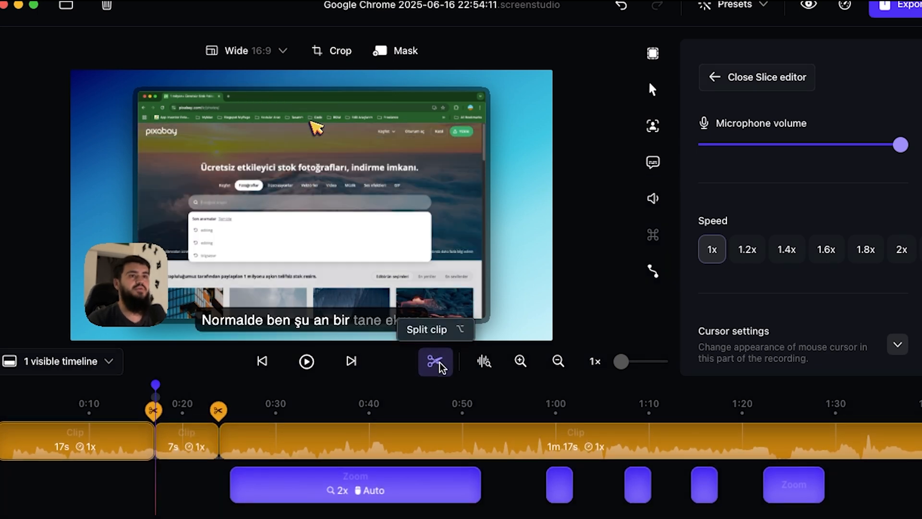
{"action": "left_click", "coordinate": [438, 365]}
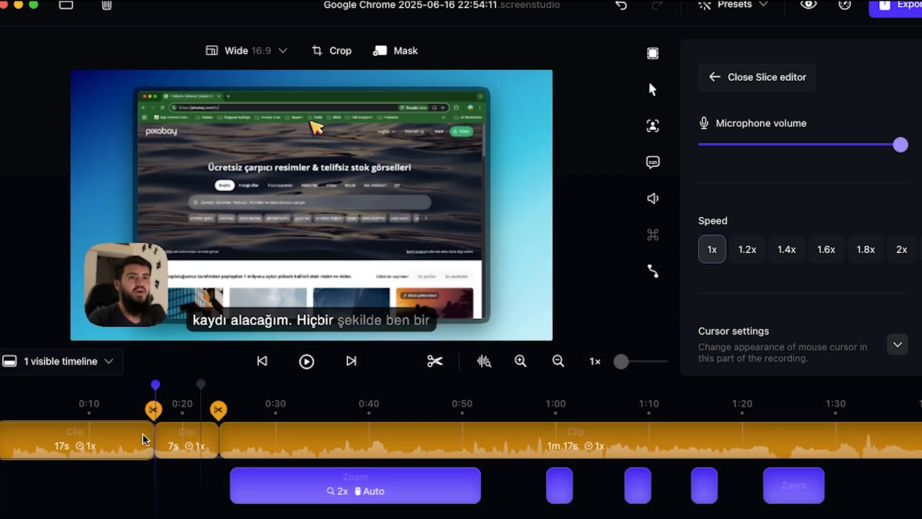
{"action": "right_click", "coordinate": [102, 437]}
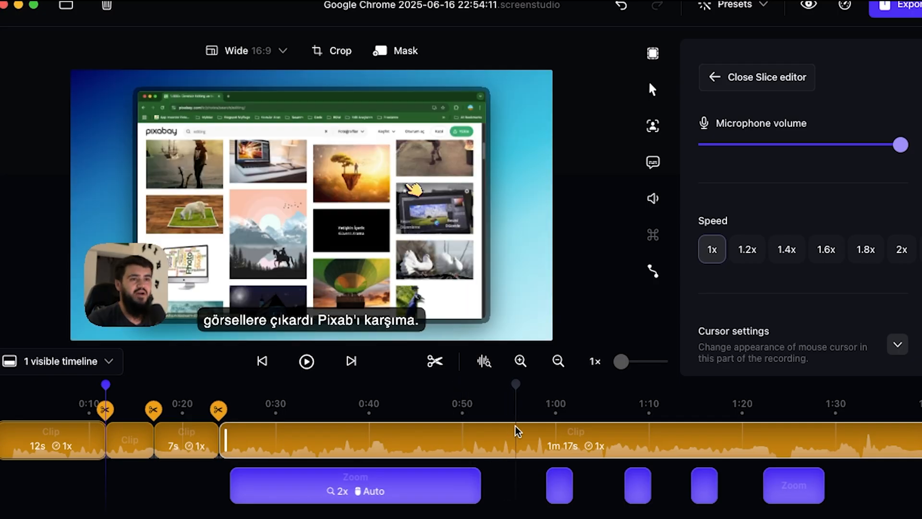
Step: Split the first clip at about 0:06 and delete its opening slice
{"action": "left_click", "coordinate": [516, 280]}
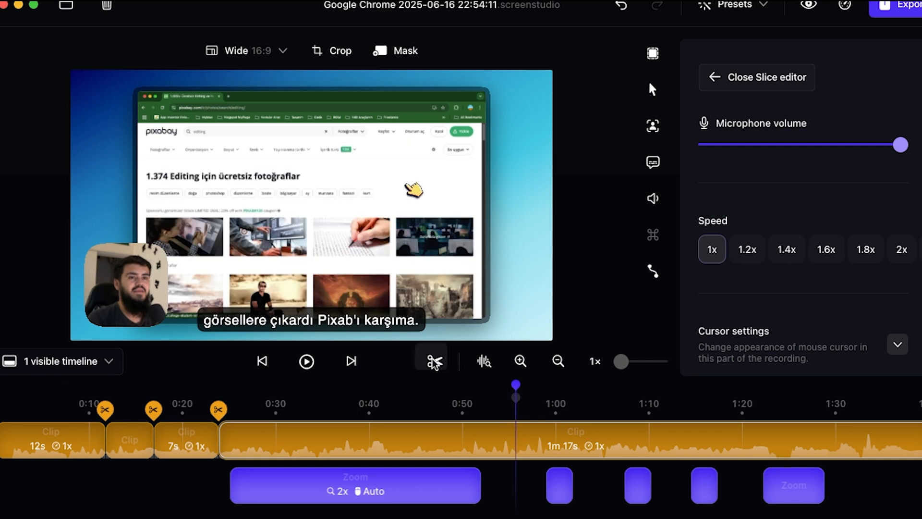
{"action": "left_click", "coordinate": [53, 441]}
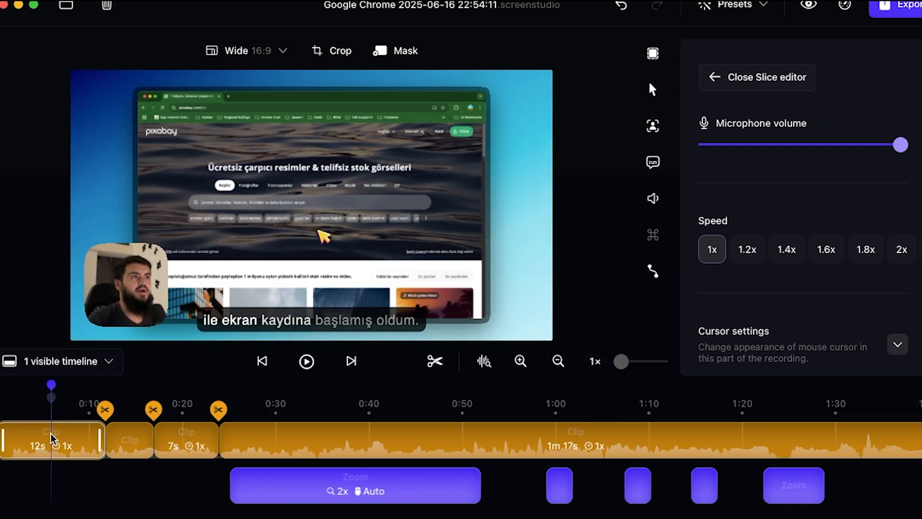
{"action": "key", "text": "s"}
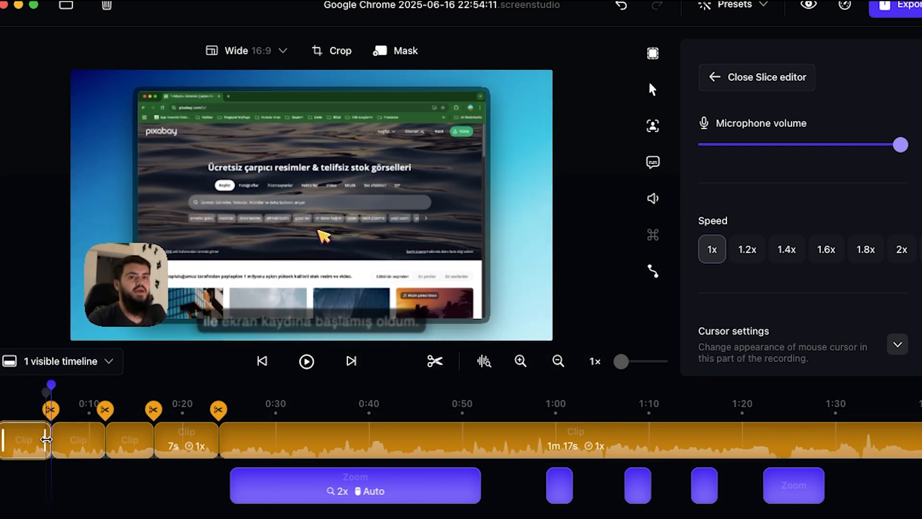
{"action": "left_click", "coordinate": [15, 434]}
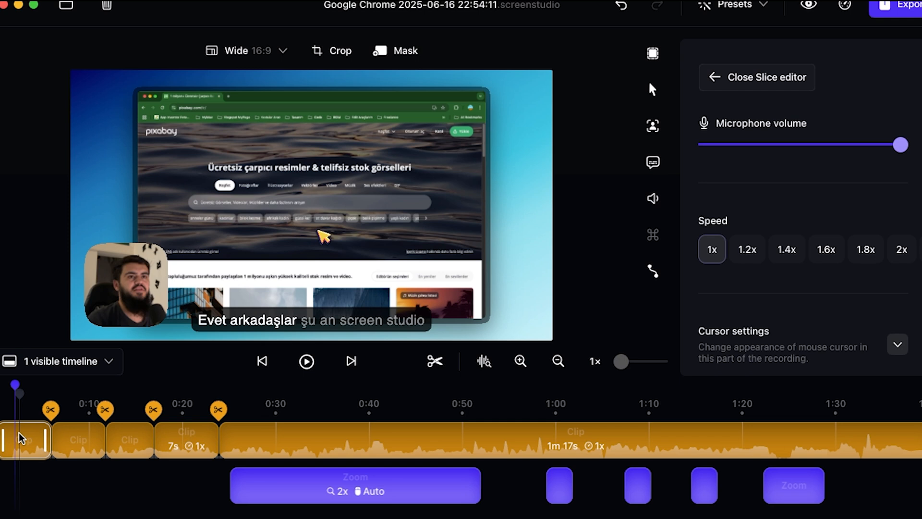
{"action": "key", "text": "BackSpace"}
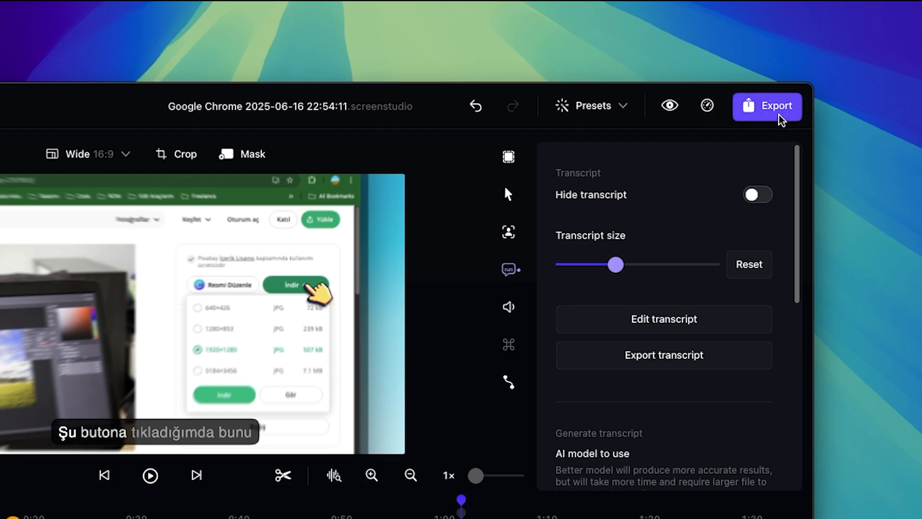
Step: Open the export settings, try the 4K resolution and set the MP4 export to 1080p
{"action": "left_click", "coordinate": [770, 107]}
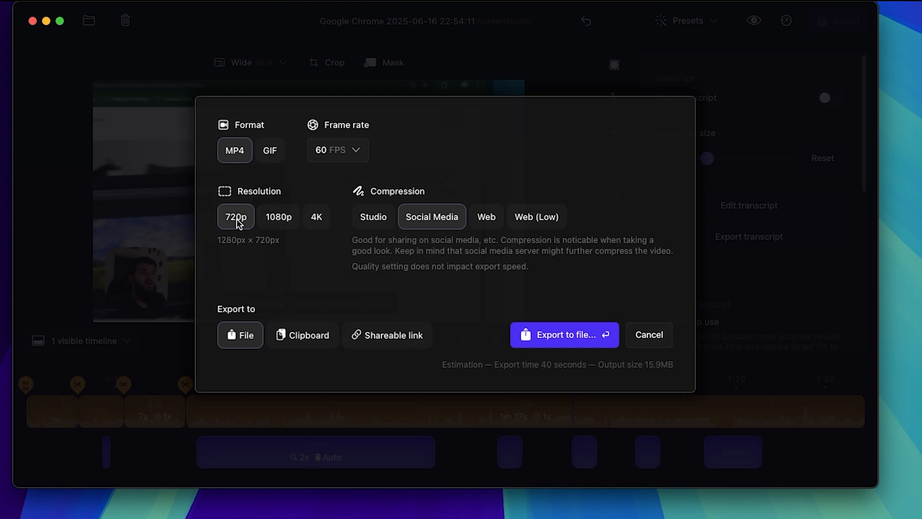
{"action": "left_click", "coordinate": [279, 219]}
{"action": "left_click", "coordinate": [311, 220]}
{"action": "left_click", "coordinate": [279, 219]}
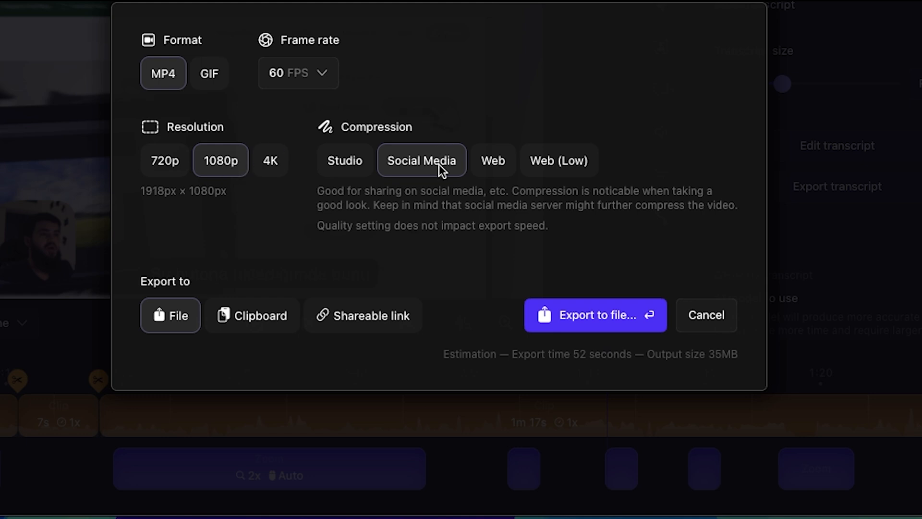
Step: Try Studio compression, set the export resolution to 4K and choose Social Media compression
{"action": "left_click", "coordinate": [353, 166]}
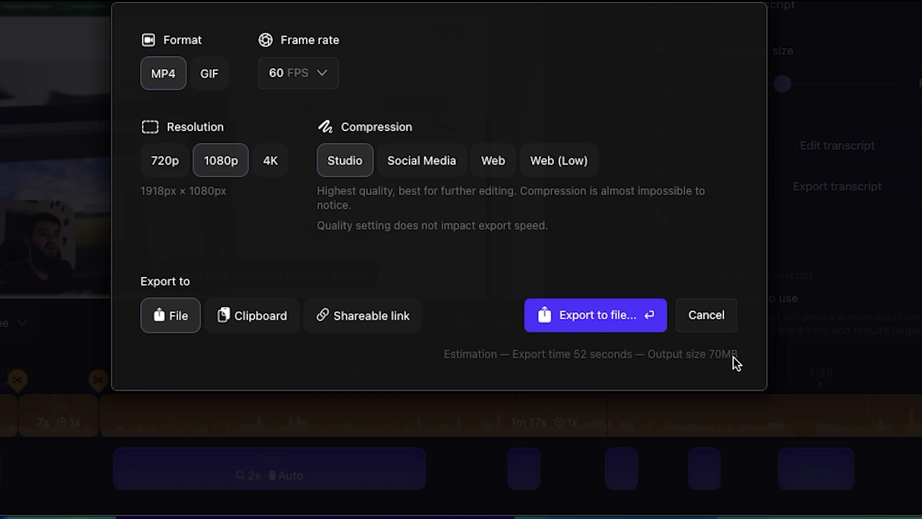
{"action": "left_click", "coordinate": [275, 160]}
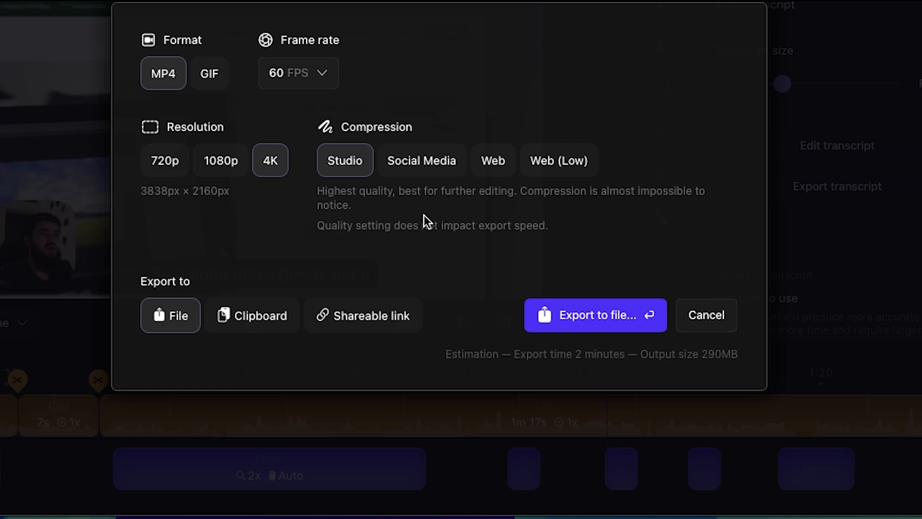
{"action": "left_click", "coordinate": [431, 160]}
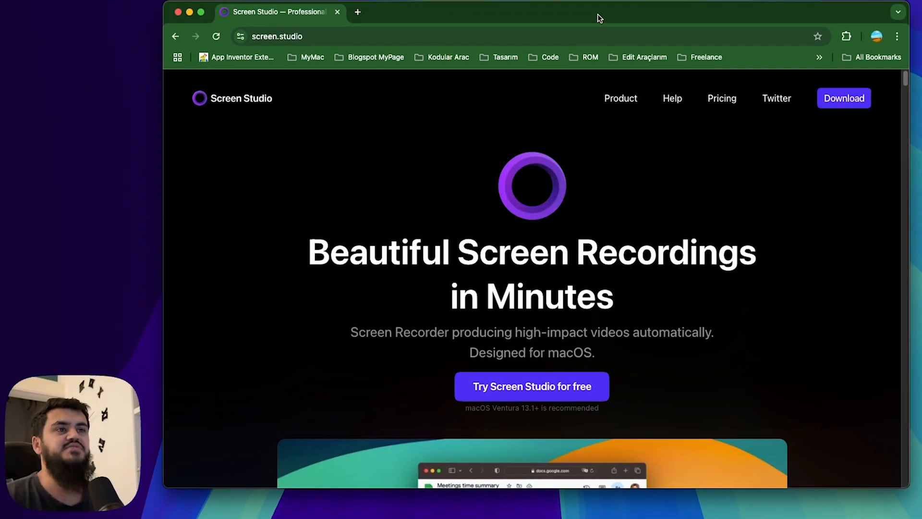
Step: Look through the screen.studio home page in the browser, from the product demo to the feature cards, and return to its start
{"action": "scroll", "coordinate": [839, 263], "scroll_direction": "down", "scroll_amount": 20}
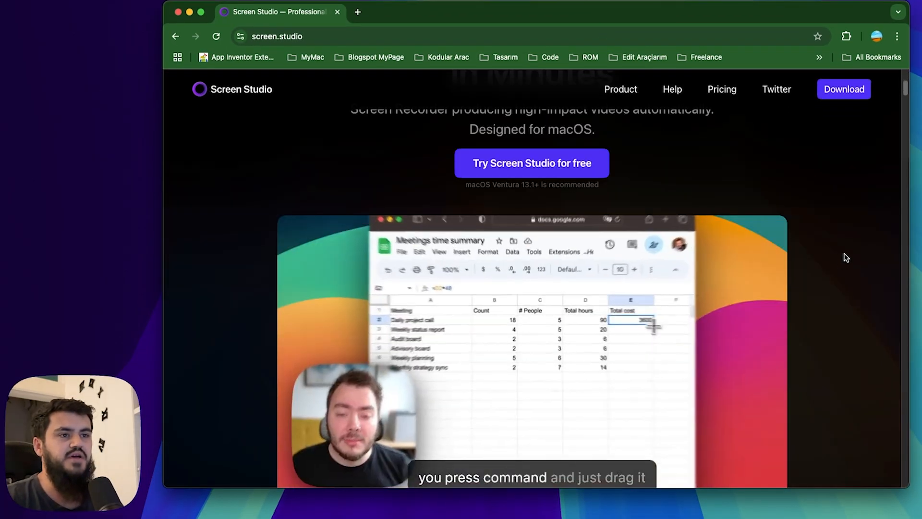
{"action": "scroll", "coordinate": [845, 262], "scroll_direction": "up", "scroll_amount": 12}
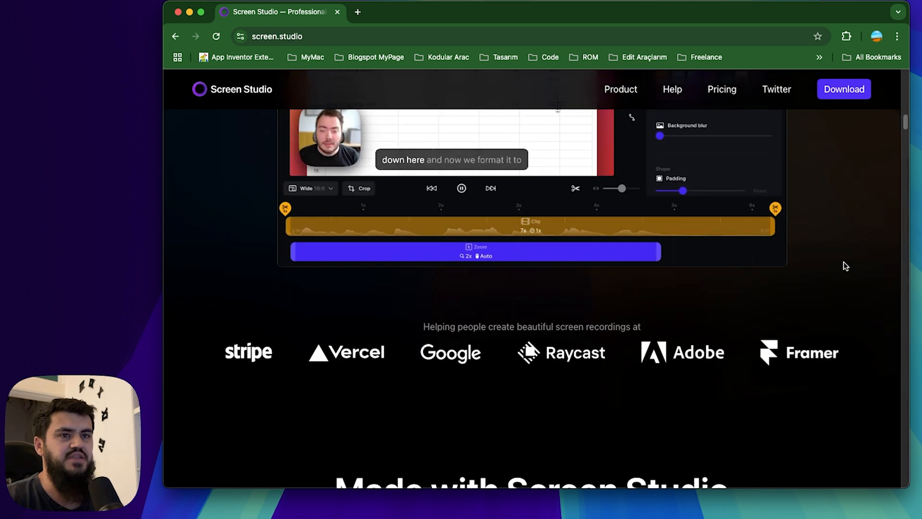
{"action": "scroll", "coordinate": [845, 263], "scroll_direction": "down", "scroll_amount": 2}
{"action": "left_click_drag", "start_coordinate": [615, 213], "coordinate": [640, 224]}
{"action": "left_click", "coordinate": [641, 224]}
{"action": "scroll", "coordinate": [788, 344], "scroll_direction": "down", "scroll_amount": 3}
{"action": "scroll", "coordinate": [640, 289], "scroll_direction": "down", "scroll_amount": 20}
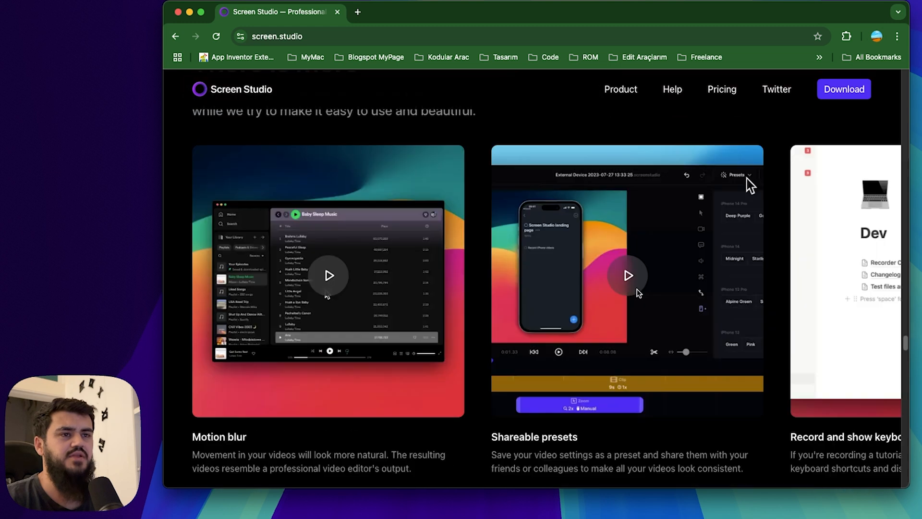
{"action": "scroll", "coordinate": [629, 285], "scroll_direction": "up", "scroll_amount": 20}
{"action": "scroll", "coordinate": [627, 276], "scroll_direction": "up", "scroll_amount": 15}
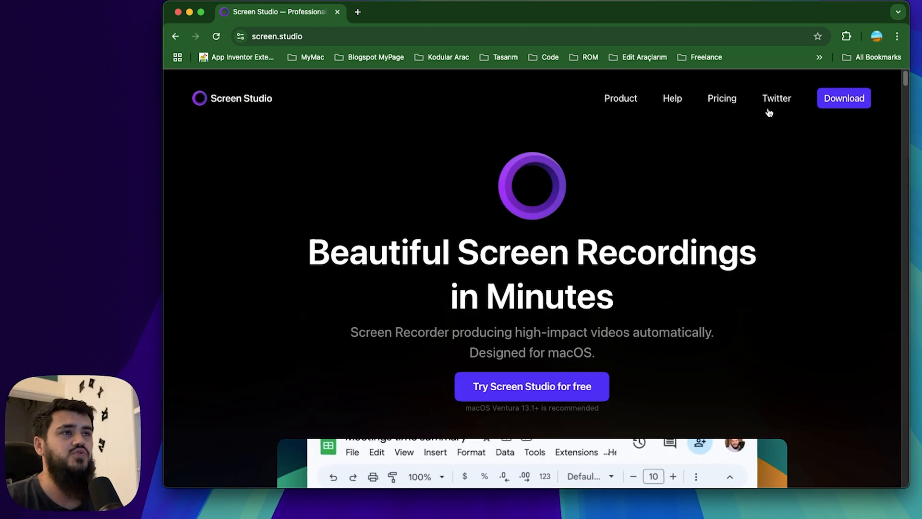
Step: Go to the pricing section of screen.studio and compare the yearly-billed subscription with the Pay once plan
{"action": "left_click", "coordinate": [721, 99]}
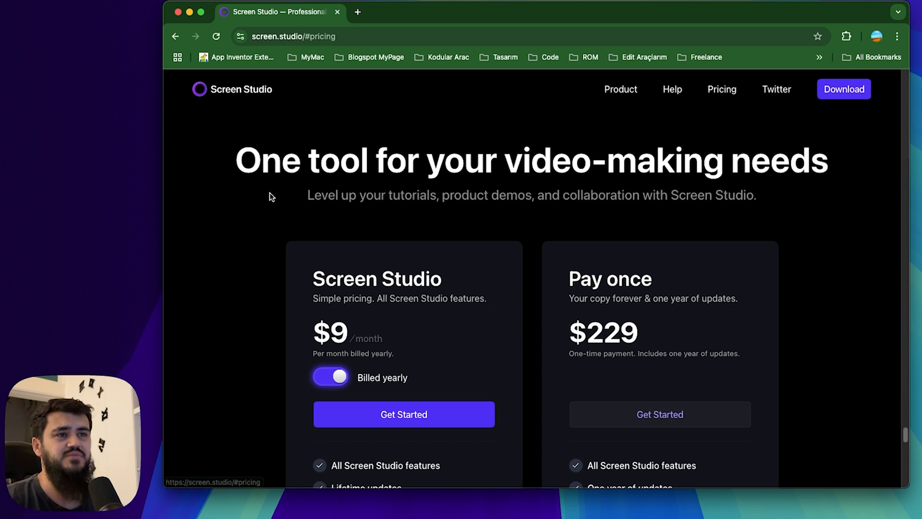
{"action": "scroll", "coordinate": [830, 206], "scroll_direction": "down", "scroll_amount": 3}
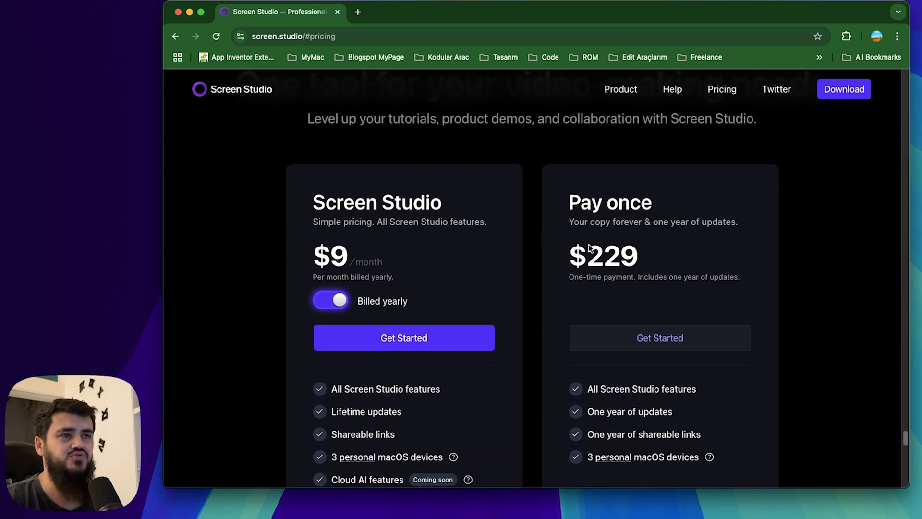
{"action": "scroll", "coordinate": [590, 247], "scroll_direction": "down", "scroll_amount": 10}
Step: Read through the user testimonials under Meet Screen Studio users, closing the X post opened from the first testimonial card
{"action": "scroll", "coordinate": [442, 276], "scroll_direction": "down", "scroll_amount": 1}
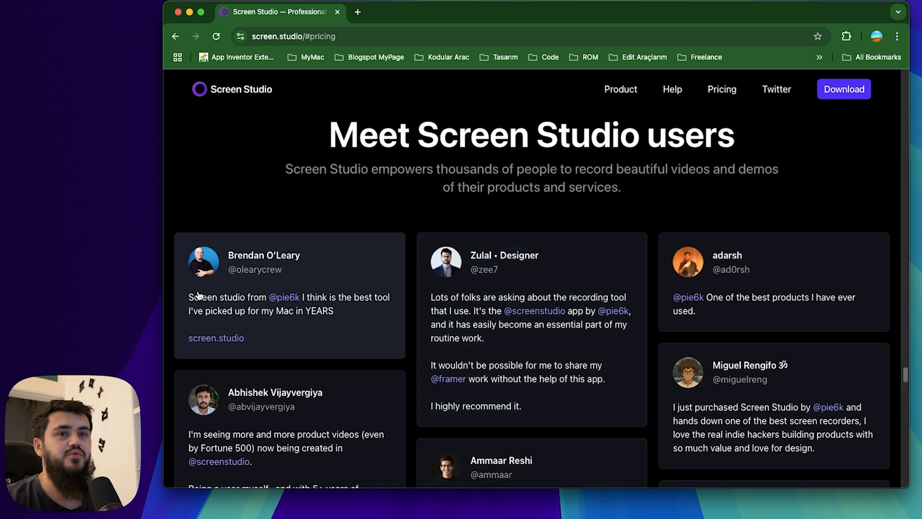
{"action": "left_click_drag", "start_coordinate": [202, 296], "coordinate": [387, 300]}
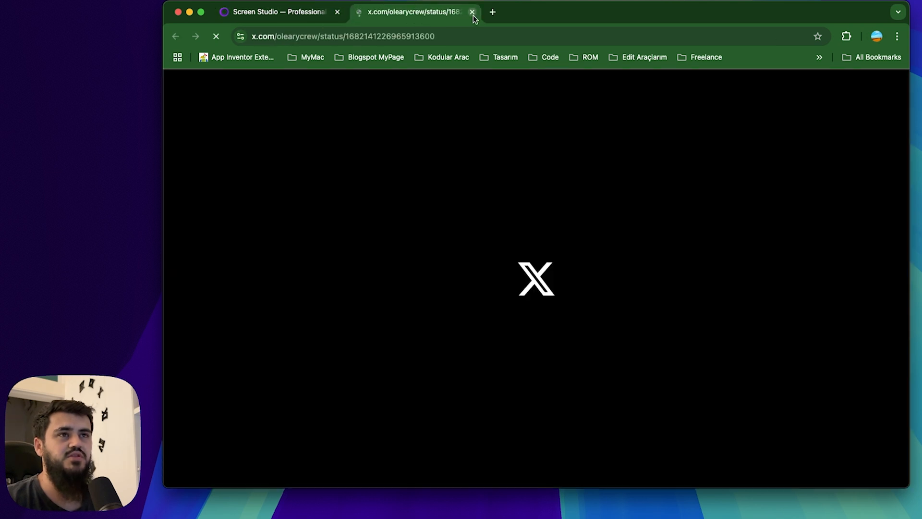
{"action": "left_click", "coordinate": [472, 12]}
{"action": "scroll", "coordinate": [679, 306], "scroll_direction": "down", "scroll_amount": 15}
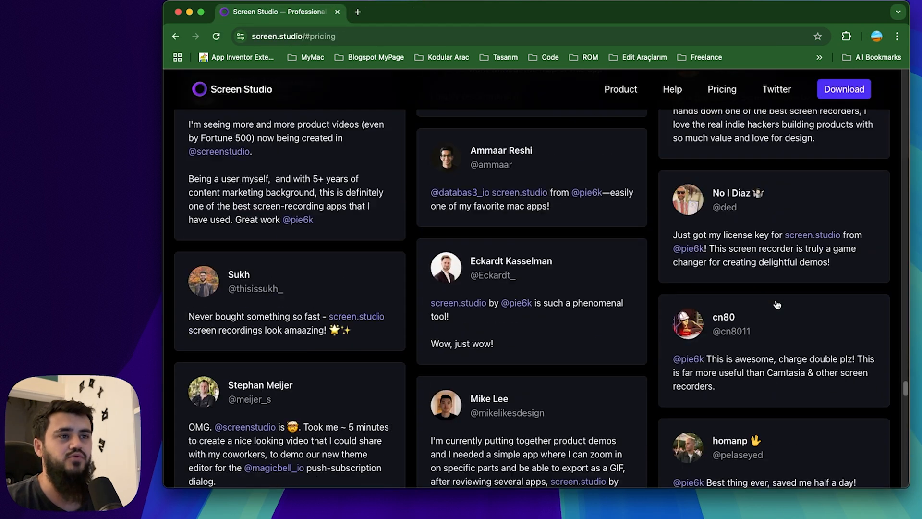
{"action": "scroll", "coordinate": [779, 288], "scroll_direction": "down", "scroll_amount": 5}
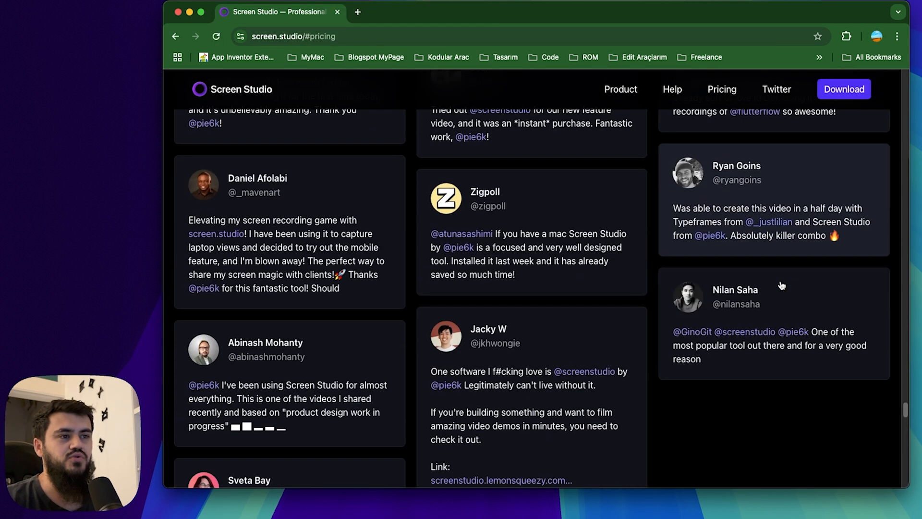